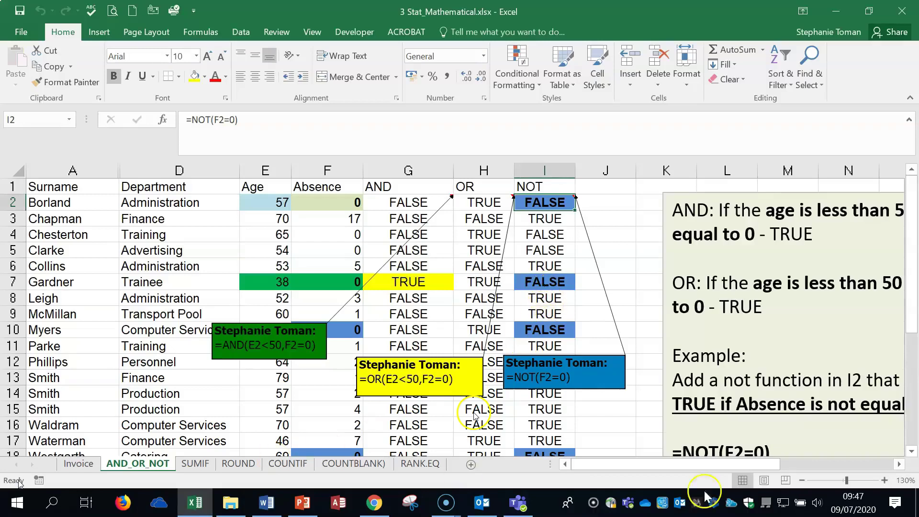
Zoom out and browse the SUMIF, ROUND, COUNTIF, COUNTBLANK and RANK.EQ sheets, returning to AND_OR_NOT.
left_click(802, 480)
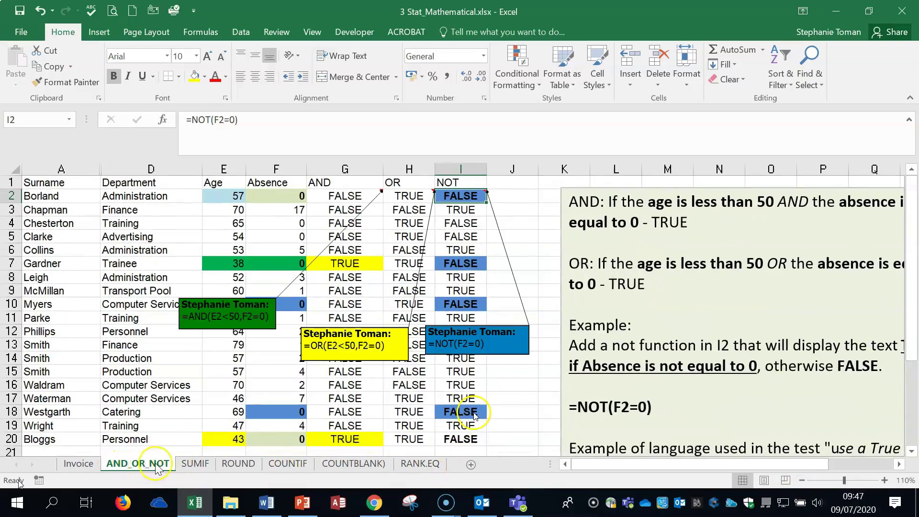
left_click(202, 467)
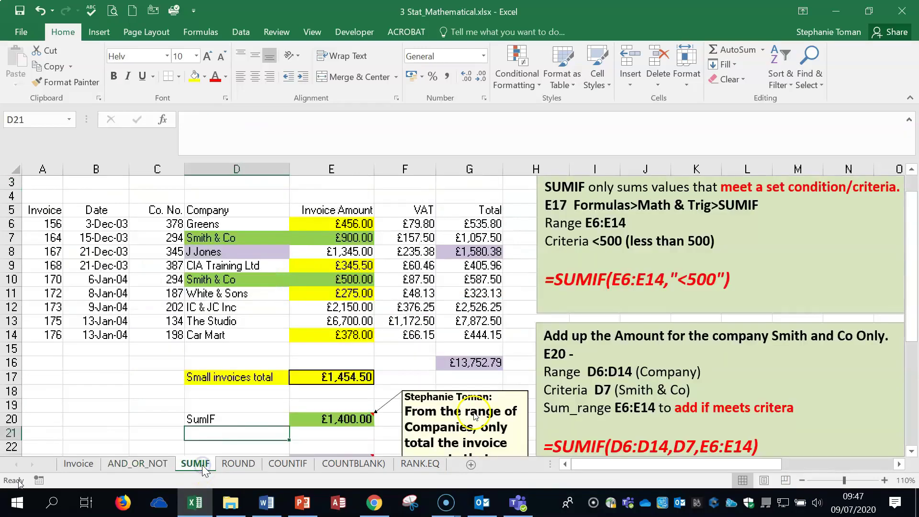
left_click(234, 466)
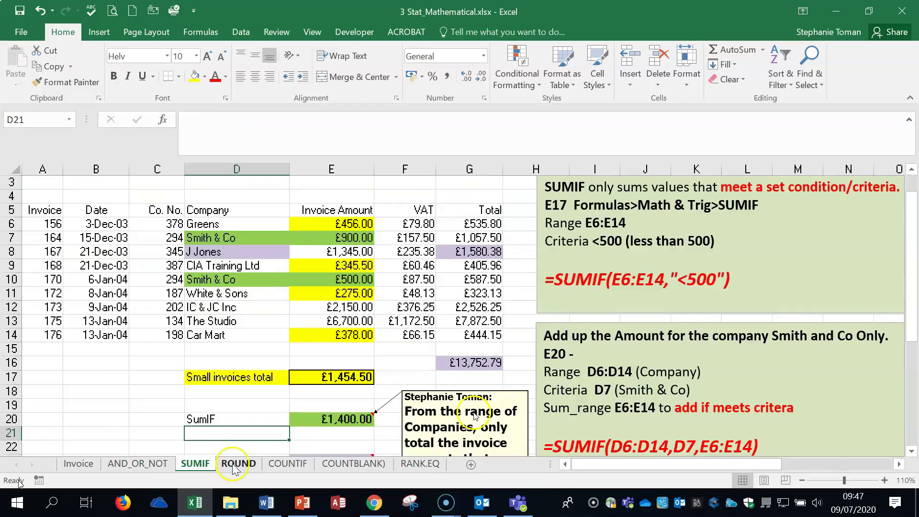
left_click(287, 465)
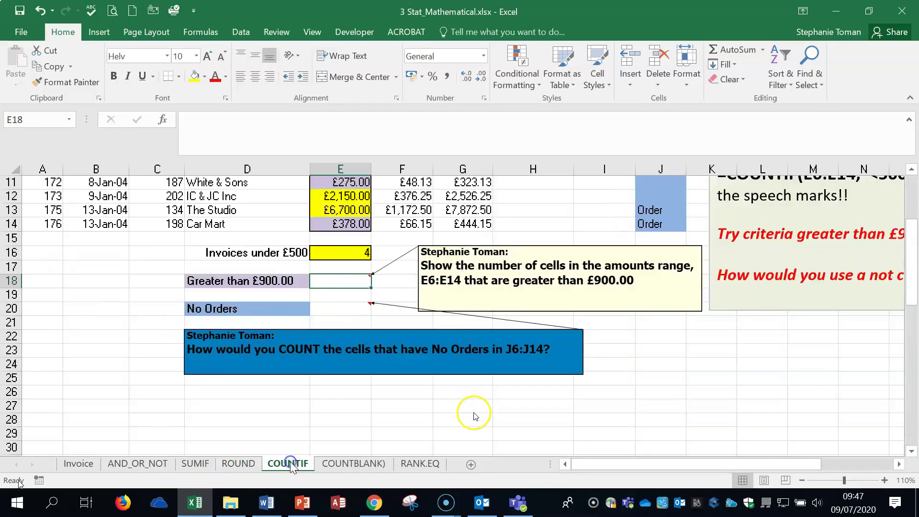
left_click(353, 465)
left_click(421, 465)
left_click(139, 464)
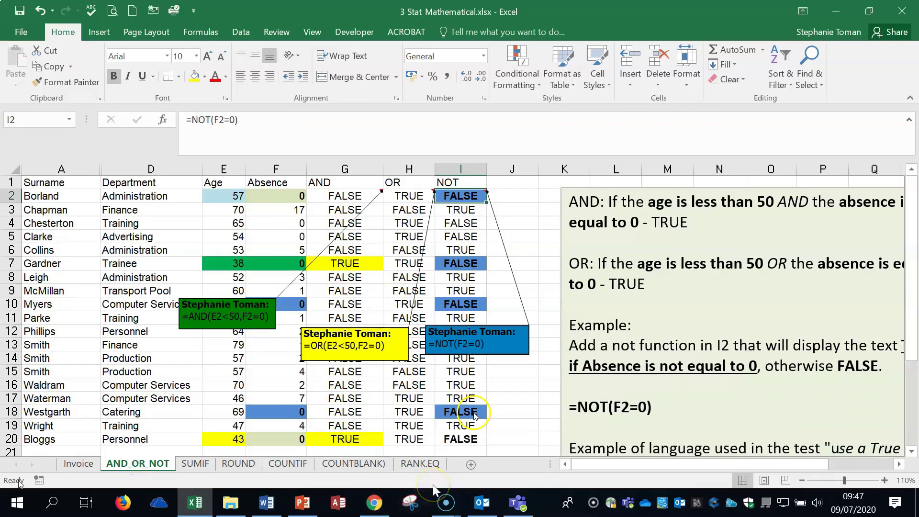
Re-enter the =AND(E2<50,F2=0) formula in G2.
mouse_move(454, 505)
double_click(358, 196)
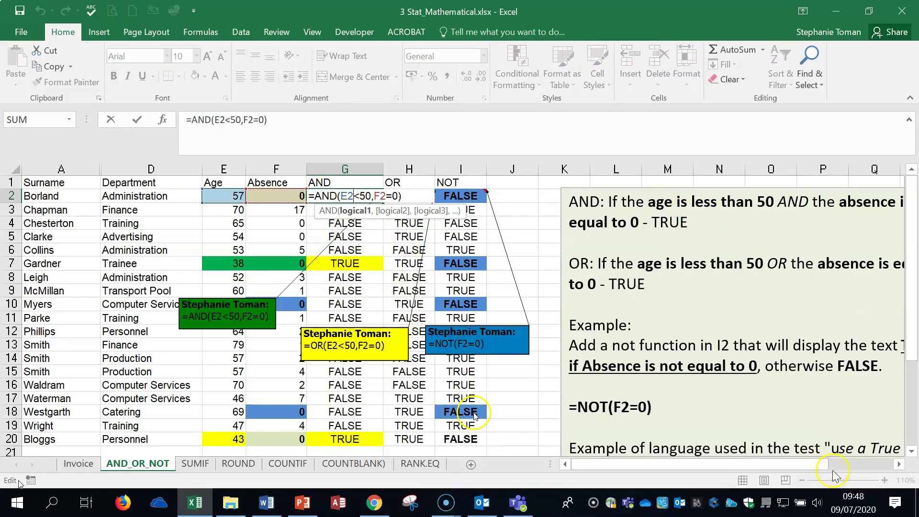
left_click_drag(834, 465, 835, 466)
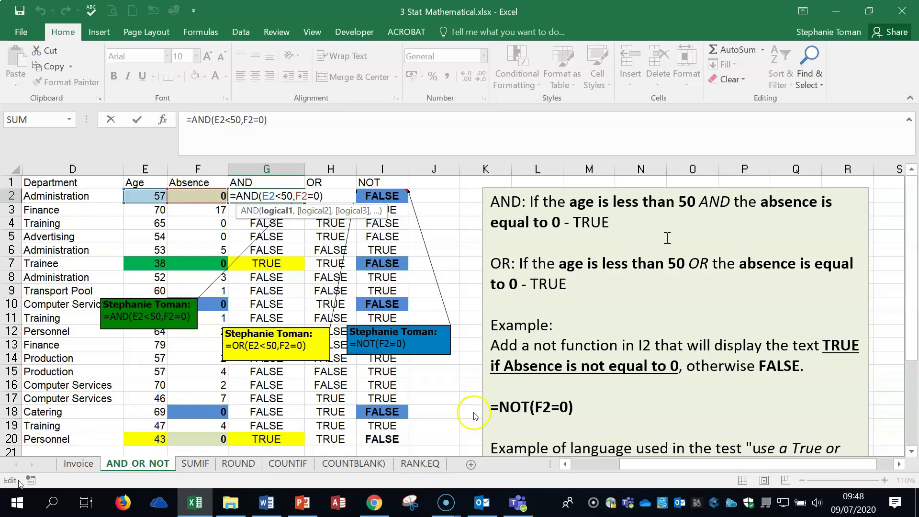
key("ctrl+Return")
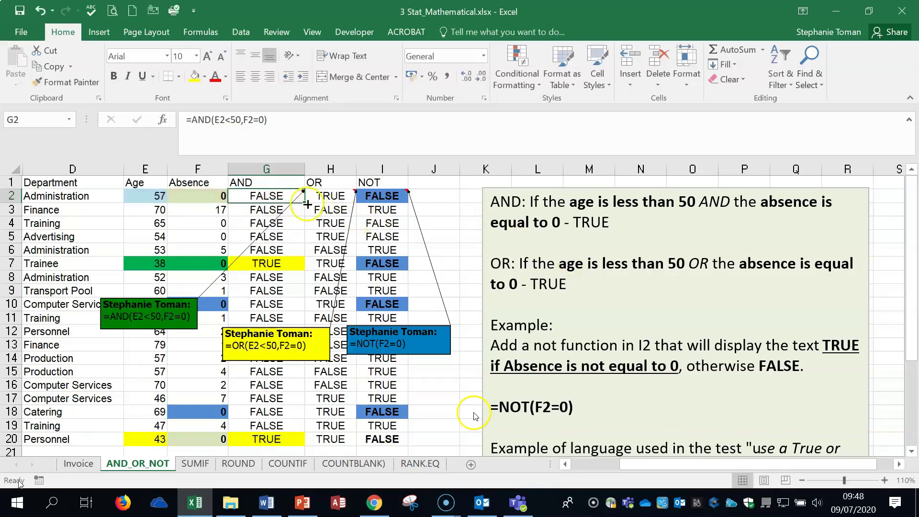
double_click(293, 195)
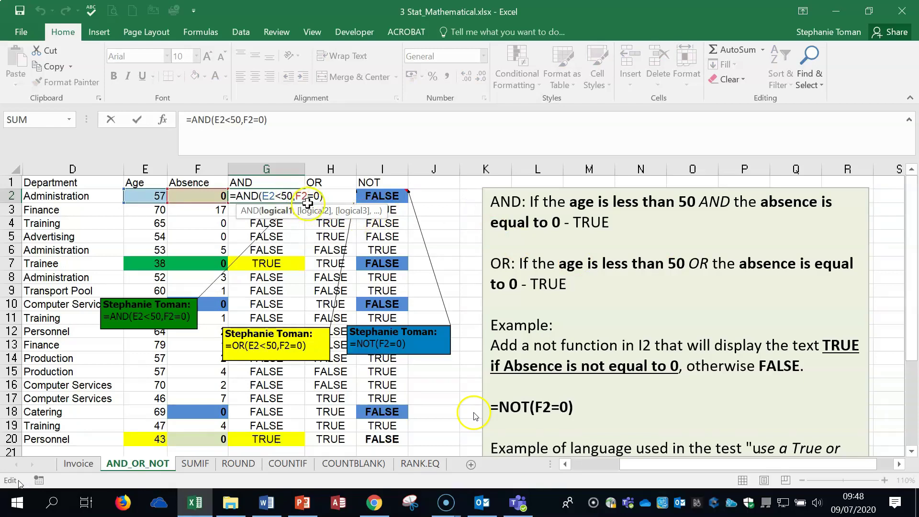
key("Escape")
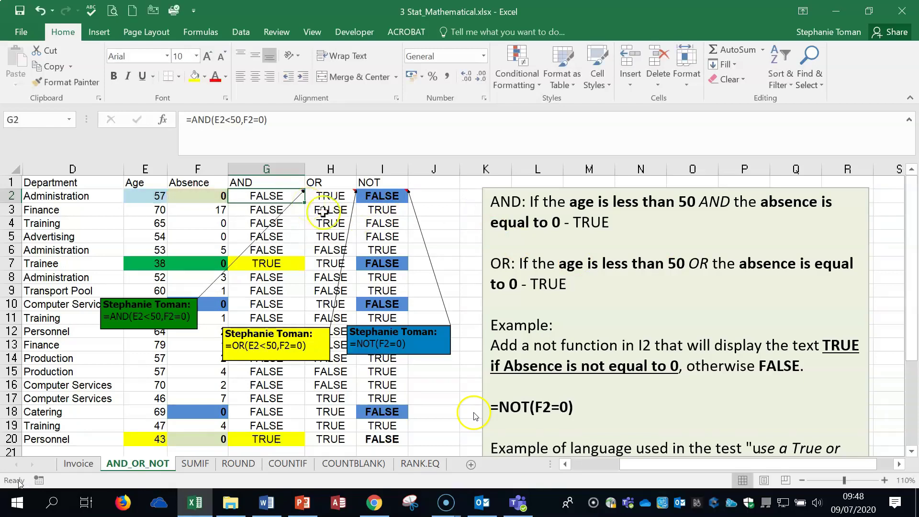
Review the AND arguments, age under 50 and absence equal to 0, and accept them.
left_click(164, 120)
left_click_drag(670, 171, 702, 276)
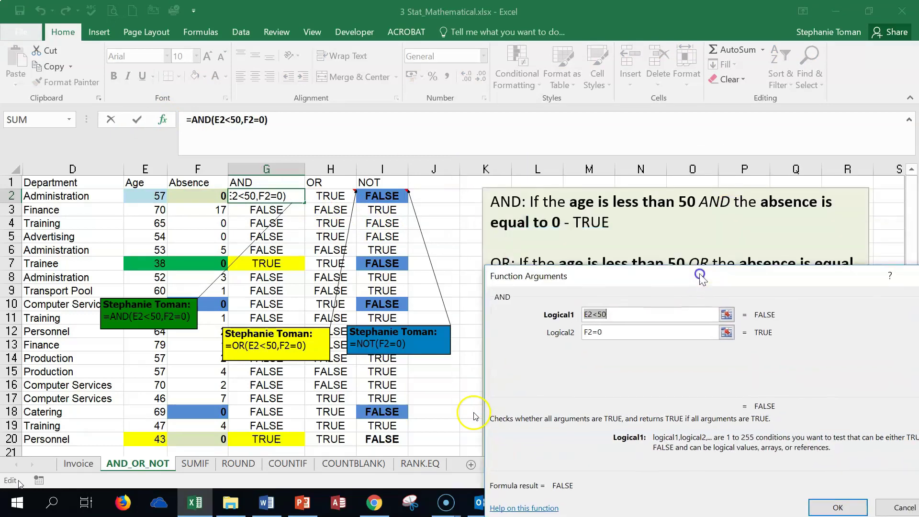
left_click(623, 312)
left_click(625, 331)
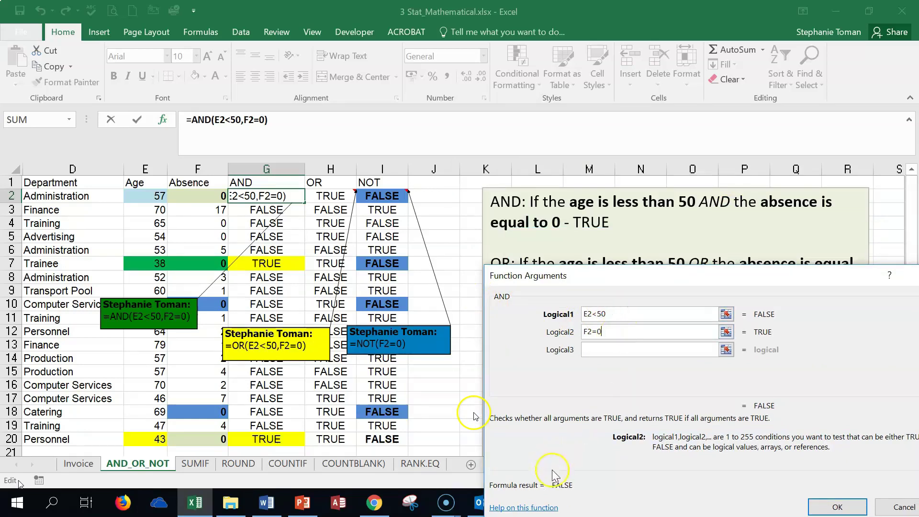
left_click(814, 506)
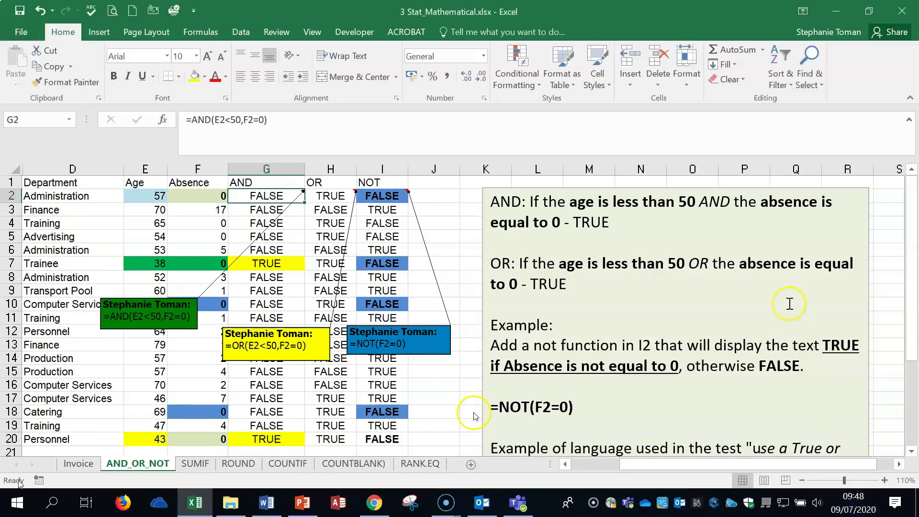
Commit =OR(E2<50,F2=0) in H2 so it returns TRUE.
double_click(331, 197)
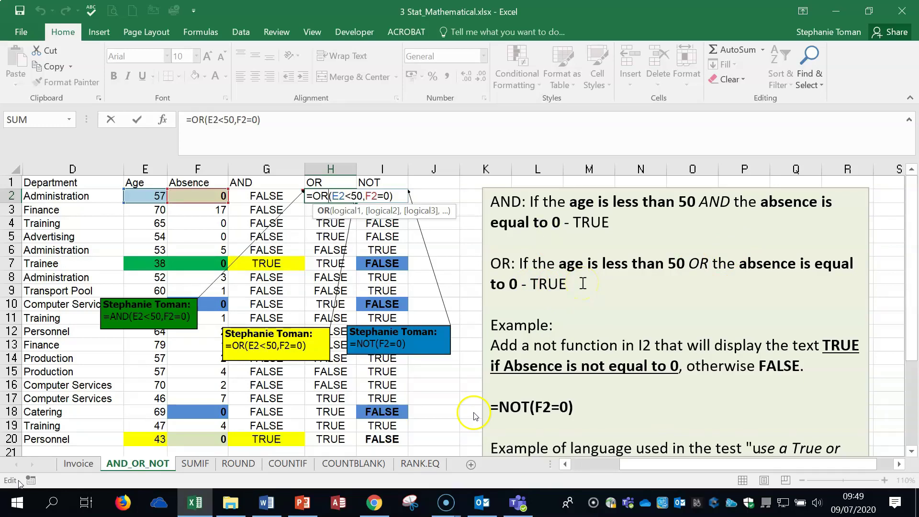
key("Tab")
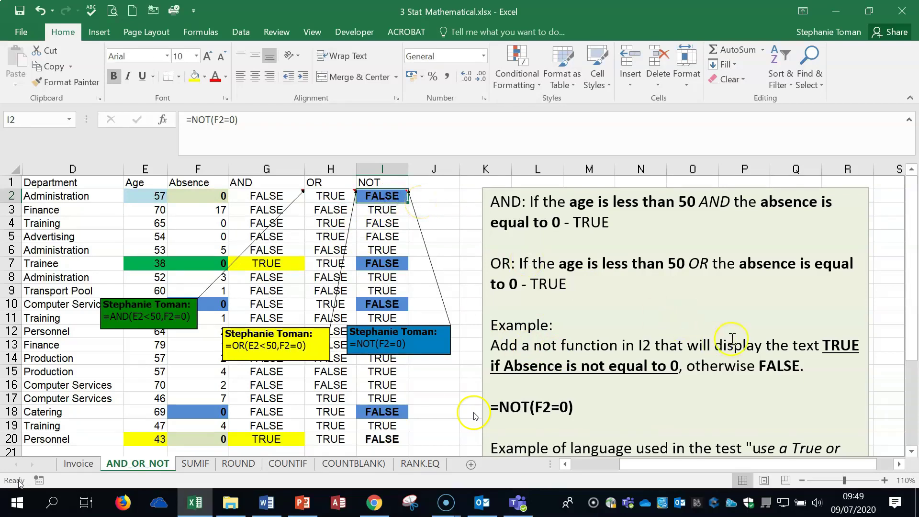
scroll(733, 338, "down", 1)
scroll(732, 339, "down", 1)
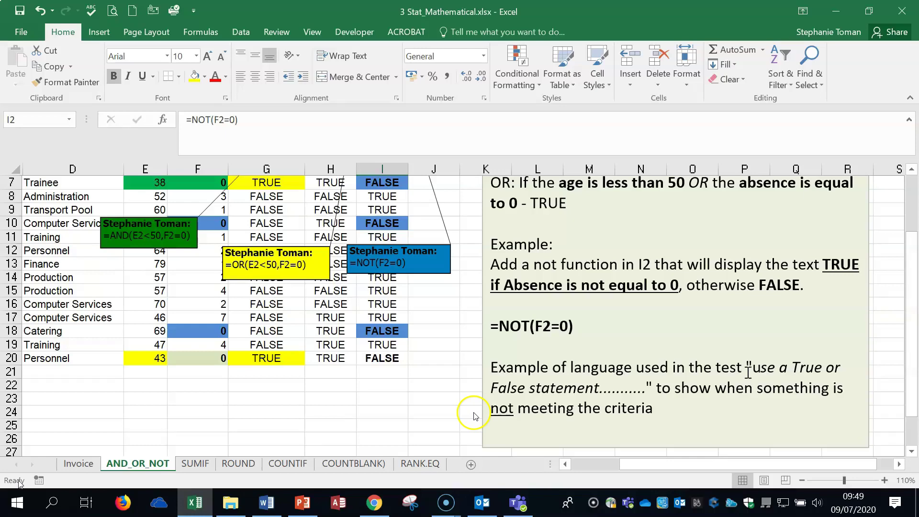
Select the example NOT formula in the instruction note beside the table.
scroll(748, 372, "up", 2)
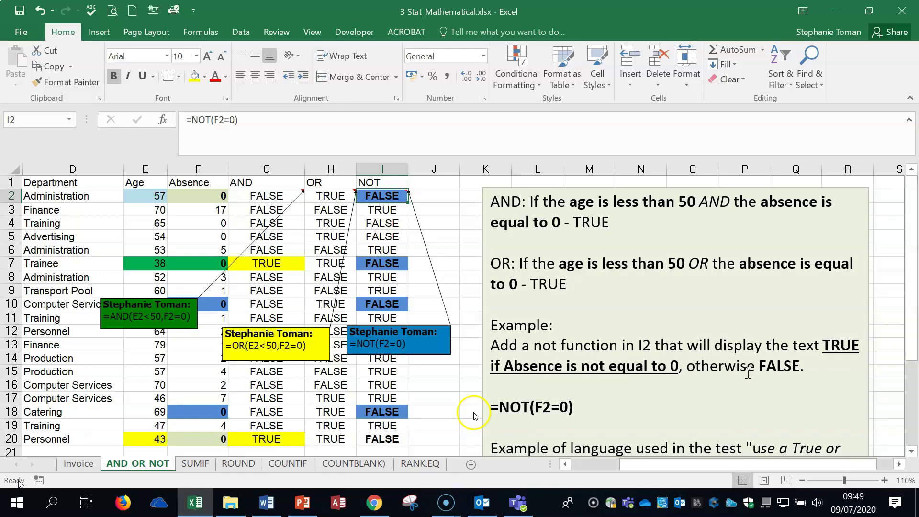
left_click_drag(580, 415, 489, 407)
left_click(641, 409)
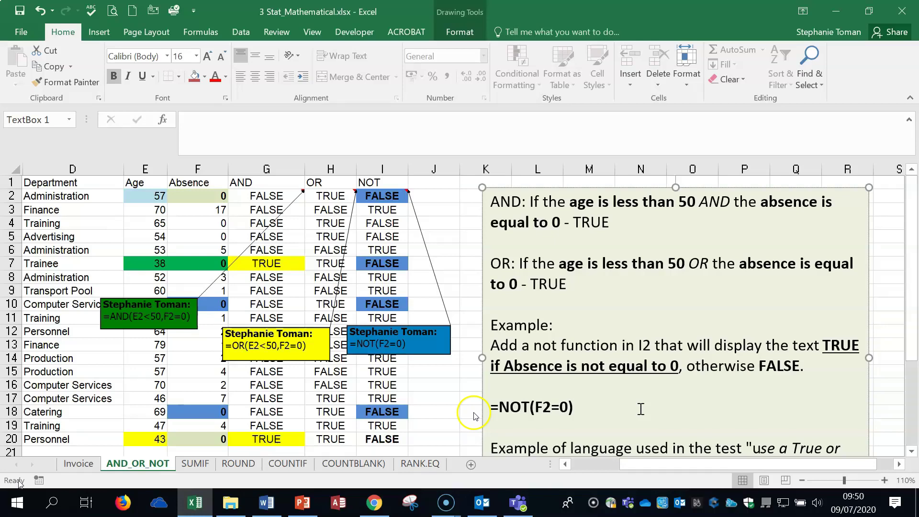
Confirm the NOT formulas in I2 and I3, showing FALSE and TRUE.
left_click(382, 196)
key("F2")
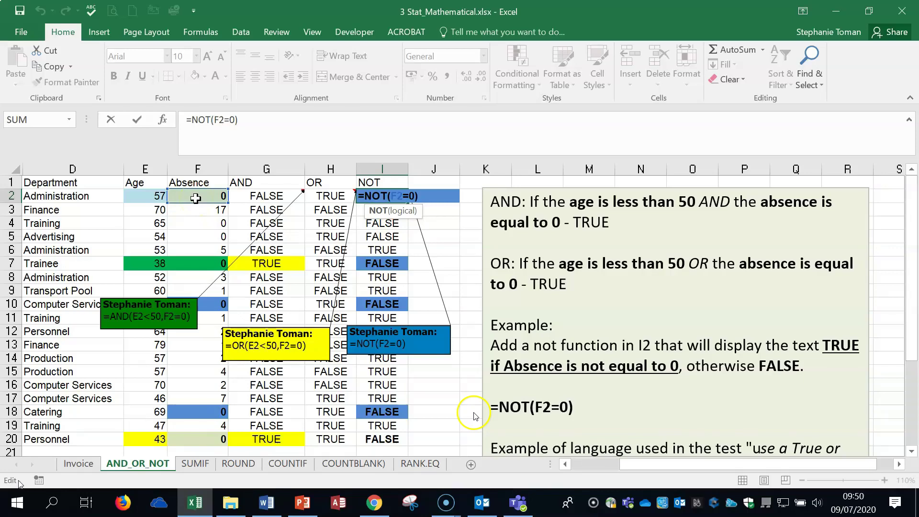
key("Escape")
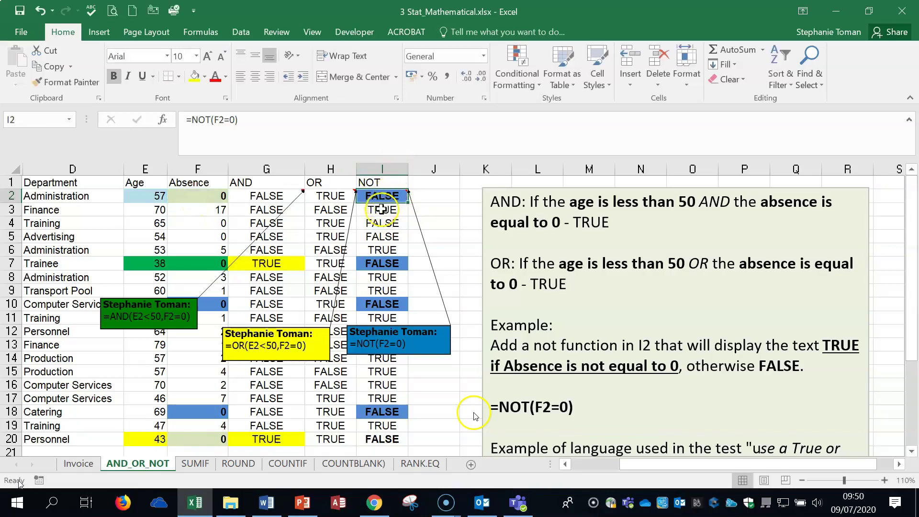
double_click(382, 209)
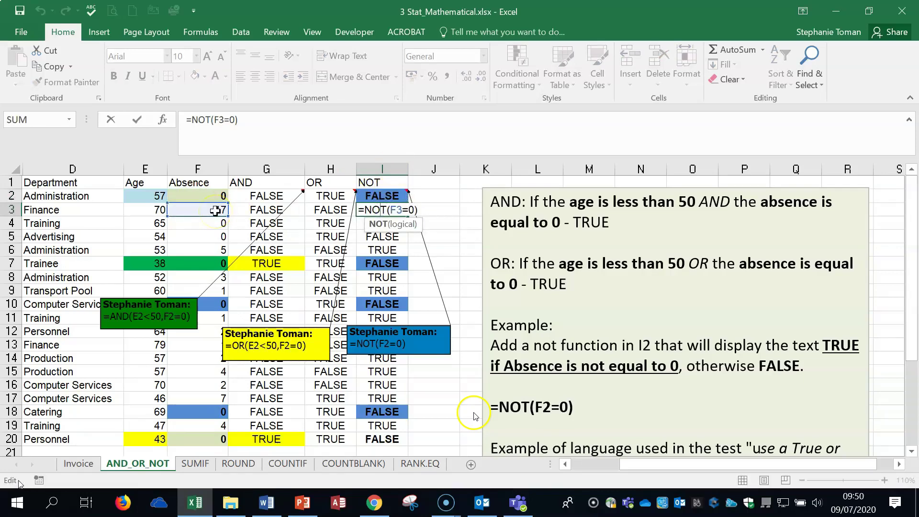
key("Escape")
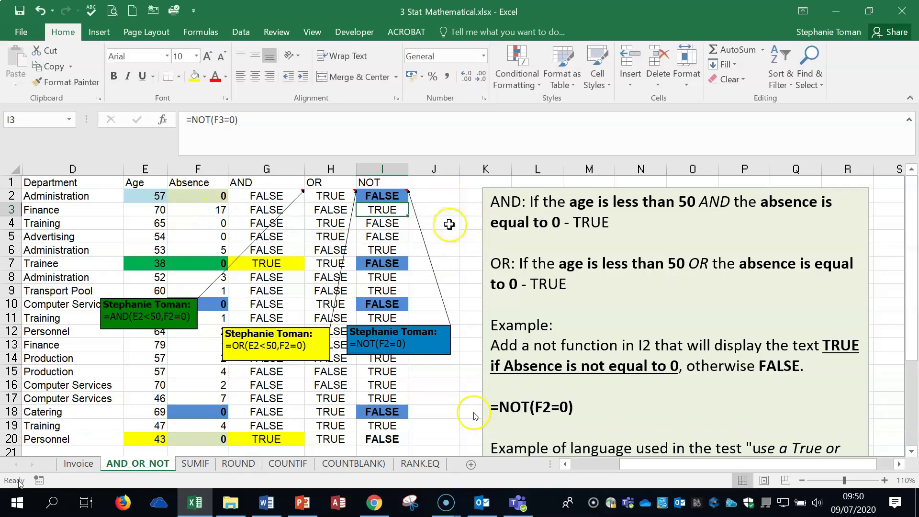
Select the instructions note and scroll through its example formulas.
left_click(605, 413)
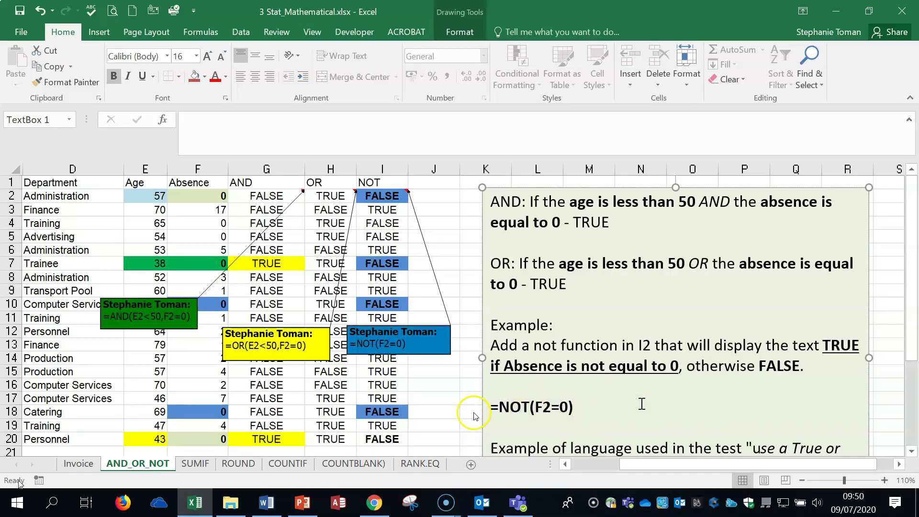
scroll(474, 416, "down", 2)
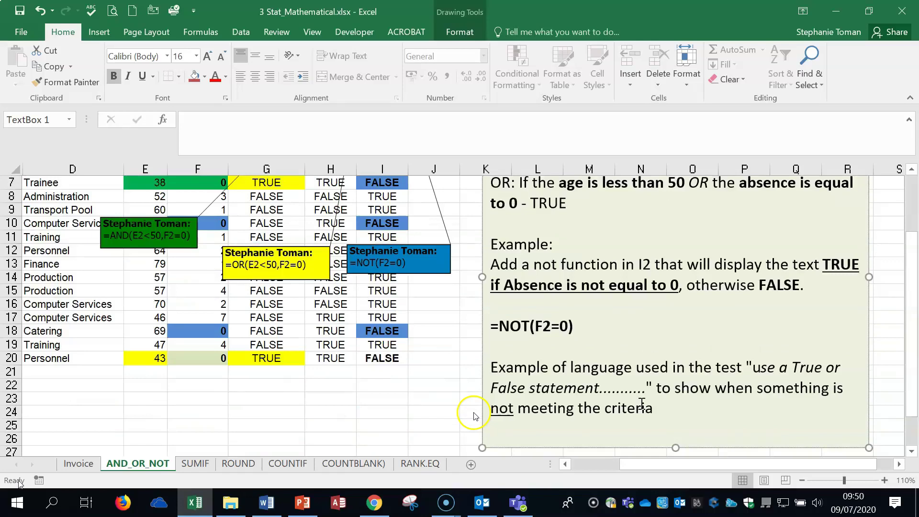
scroll(474, 416, "up", 1)
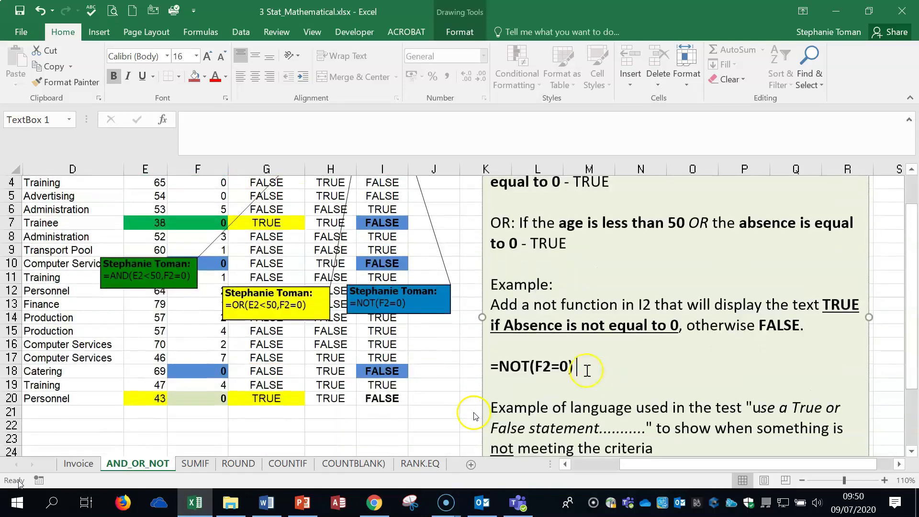
scroll(474, 416, "up", 1)
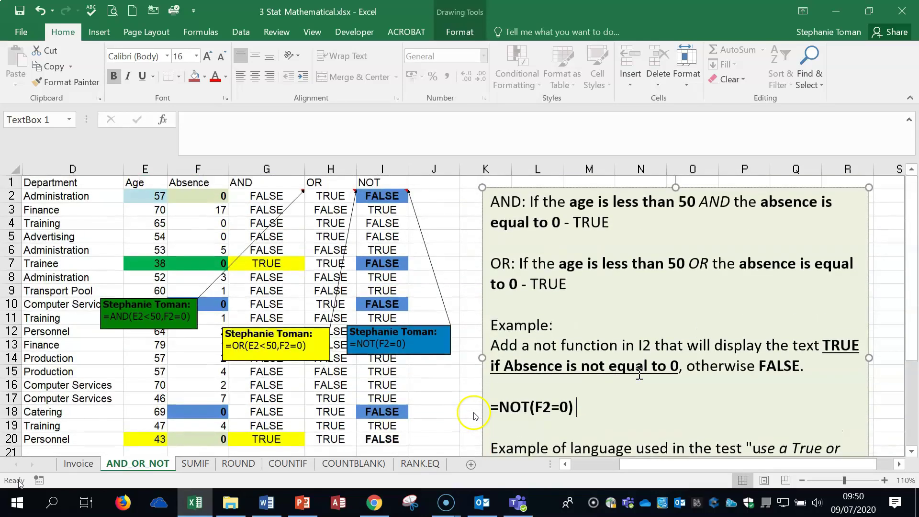
On the SUMIF sheet, review E17's SUMIF arguments: Range E6:E14, Criteria "<500", giving £1,454.50.
left_click(199, 467)
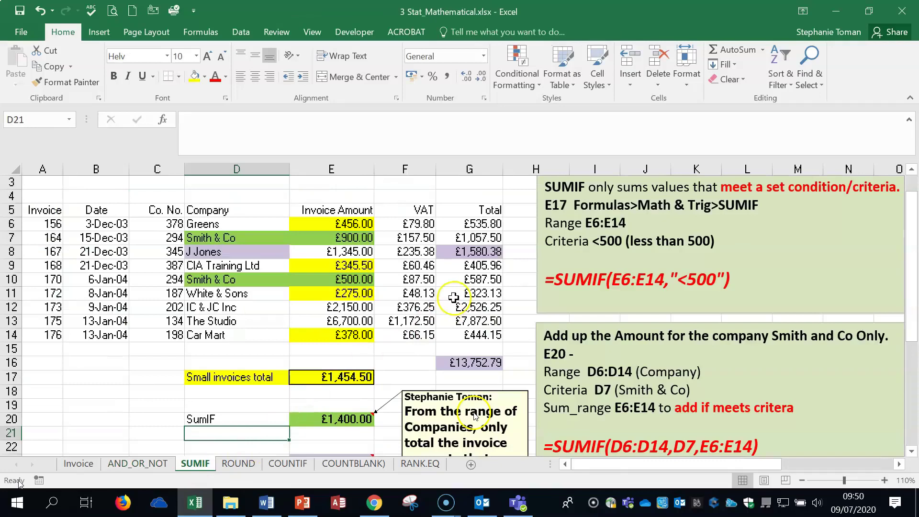
double_click(348, 378)
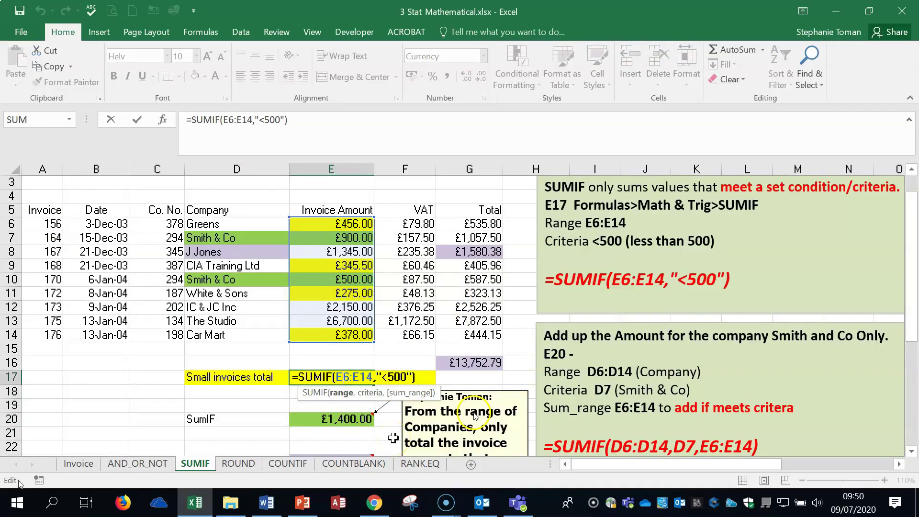
key("ctrl+Return")
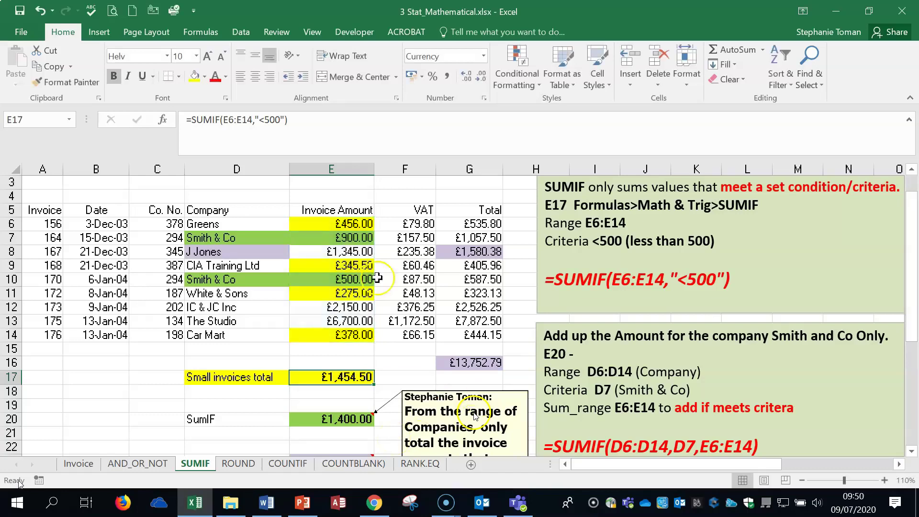
left_click(165, 118)
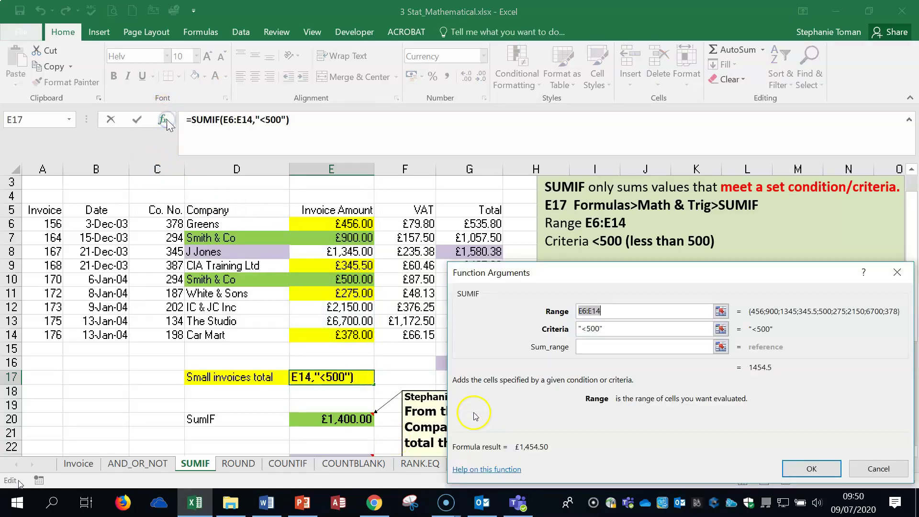
left_click_drag(634, 273, 720, 270)
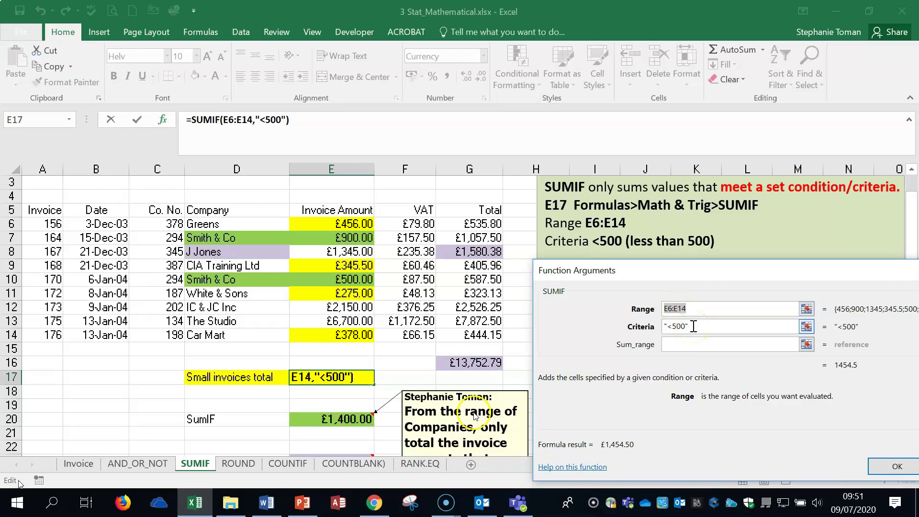
left_click_drag(838, 271, 733, 259)
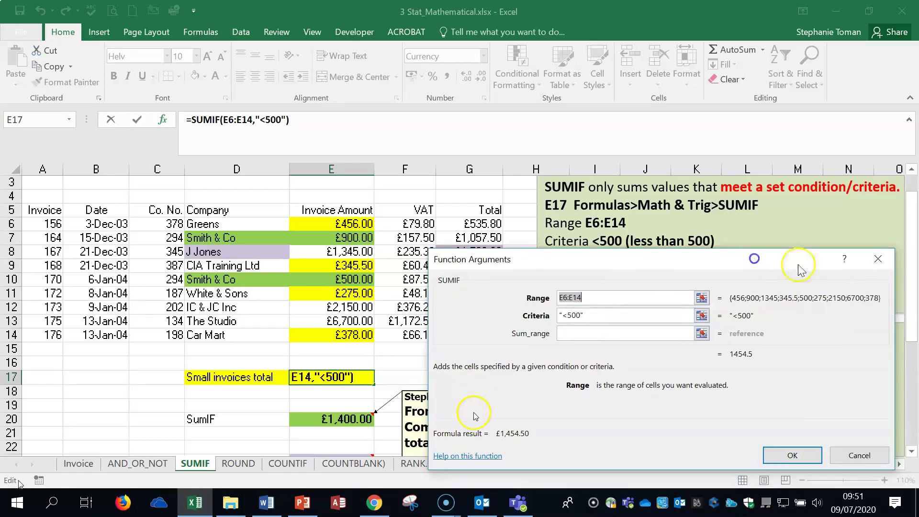
left_click(881, 261)
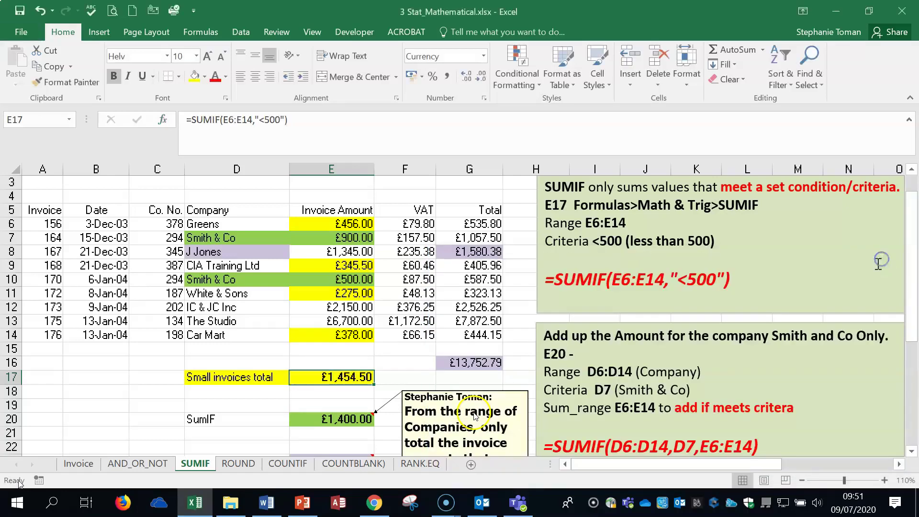
double_click(325, 380)
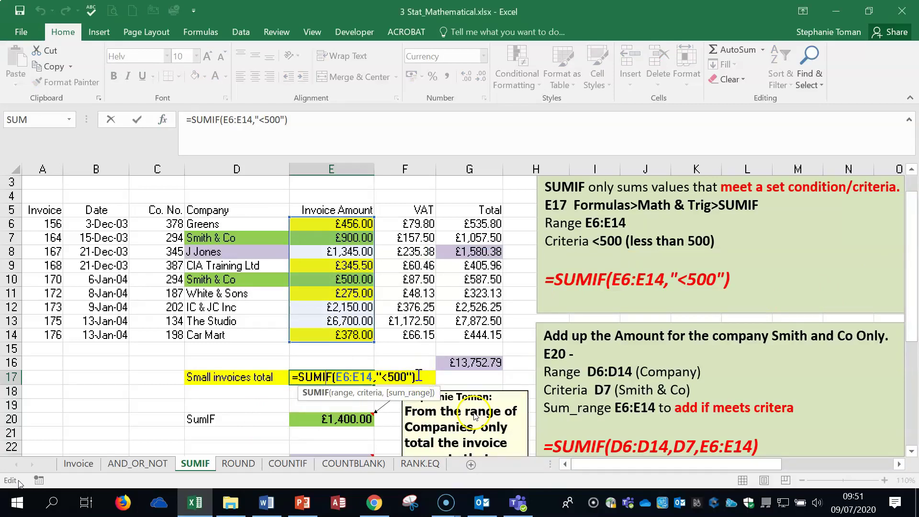
Correct the misspelled SUMIF function name in E17 and commit it.
key("BackSpace")
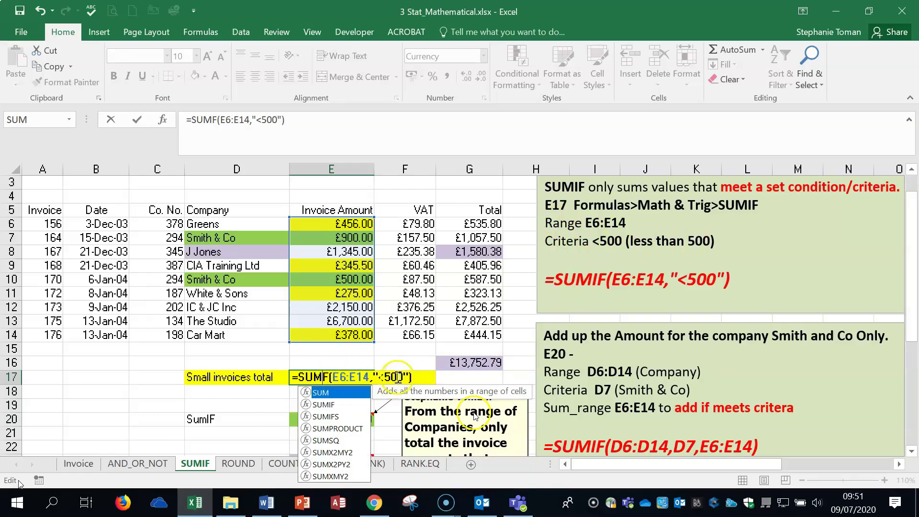
key("Escape")
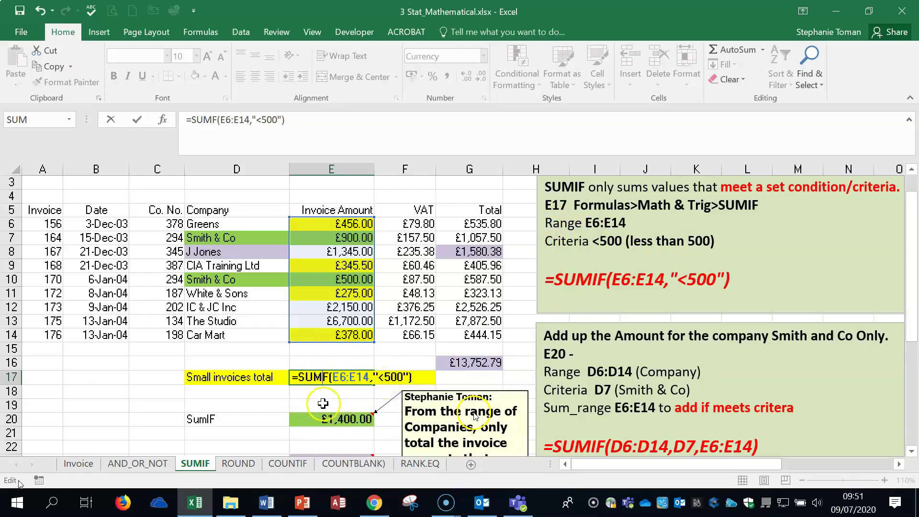
type("I")
key("Return")
Clear E17 and retype =SUMIF(E6:E14,"<500").
left_click(330, 378)
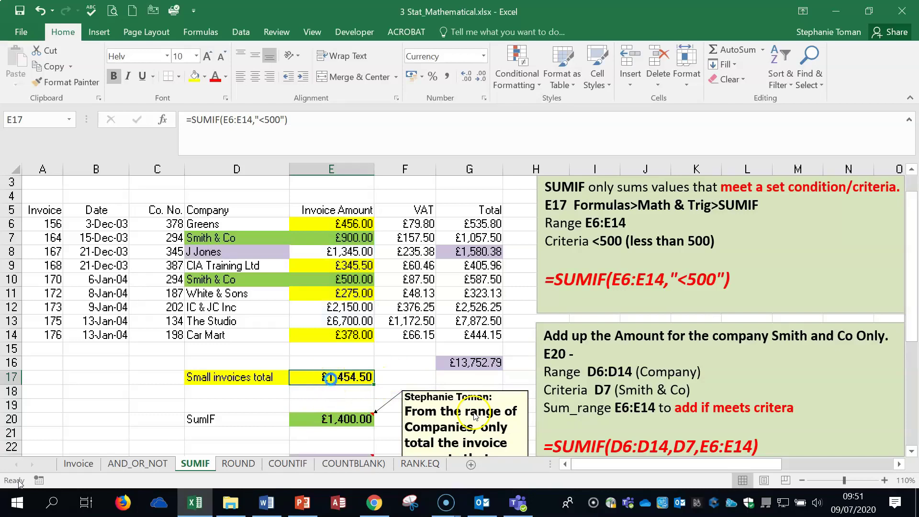
key("Delete")
type("=sum")
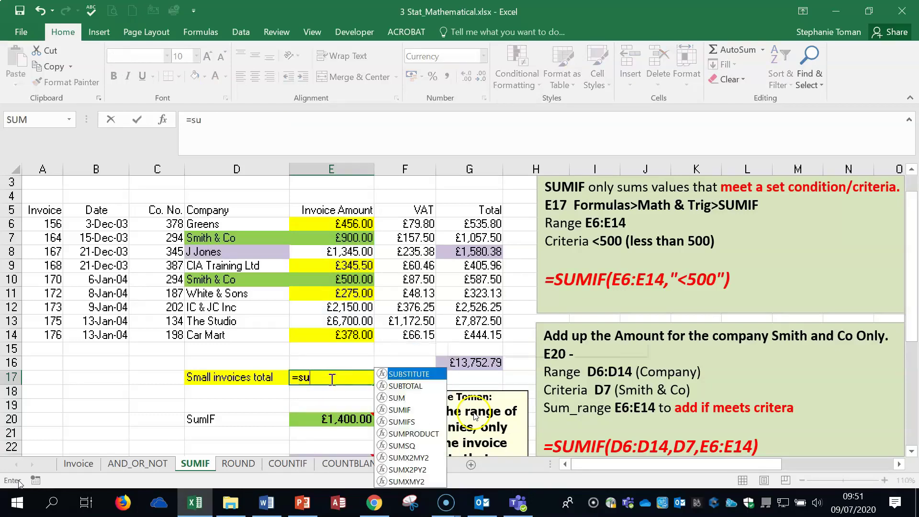
double_click(325, 405)
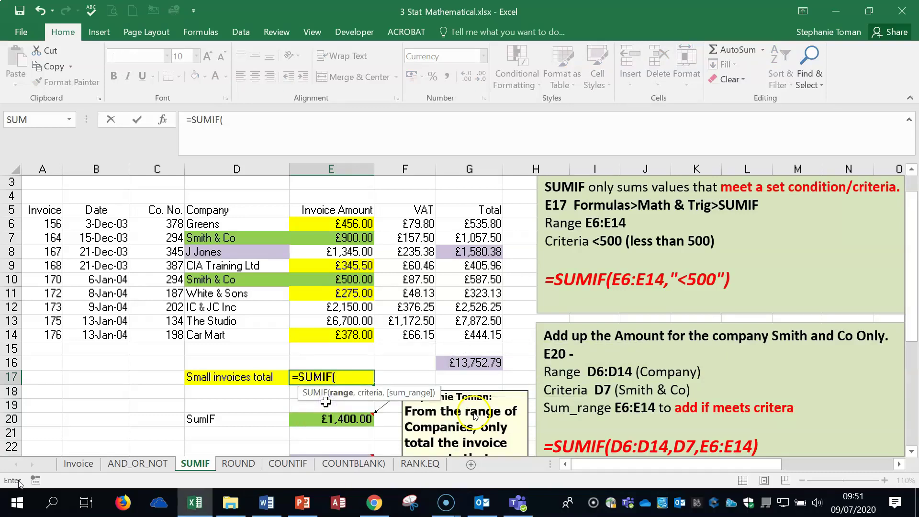
left_click_drag(335, 223, 325, 332)
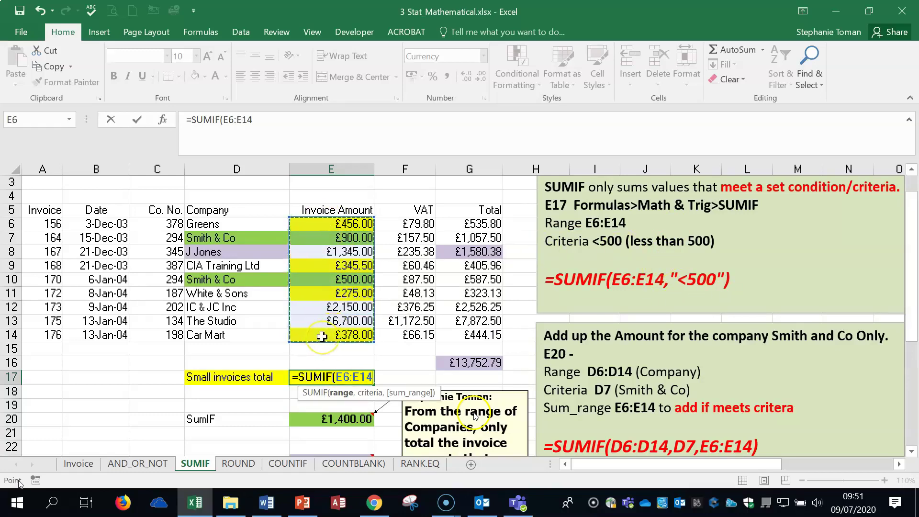
left_click(257, 120)
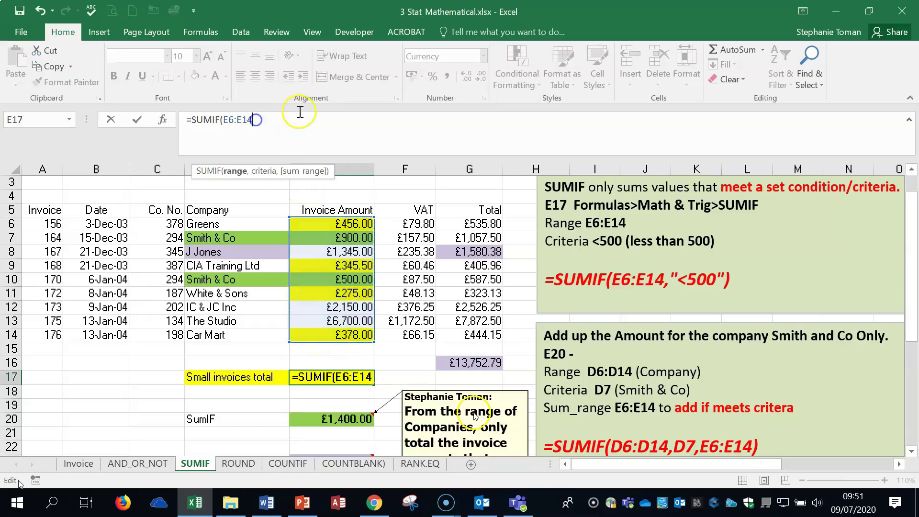
type(",")
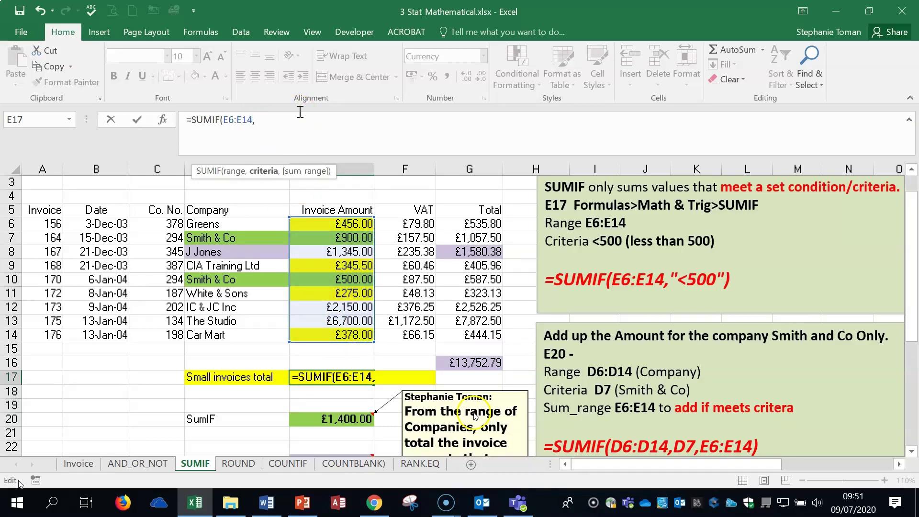
type("\"<")
type("500")
left_click(137, 119)
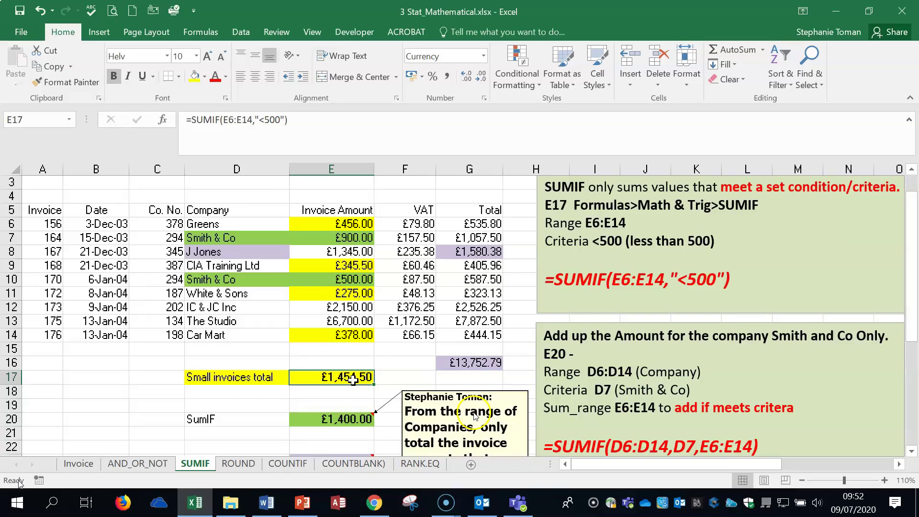
Clear E17 again and start a new =SUMIF( formula.
key("Delete")
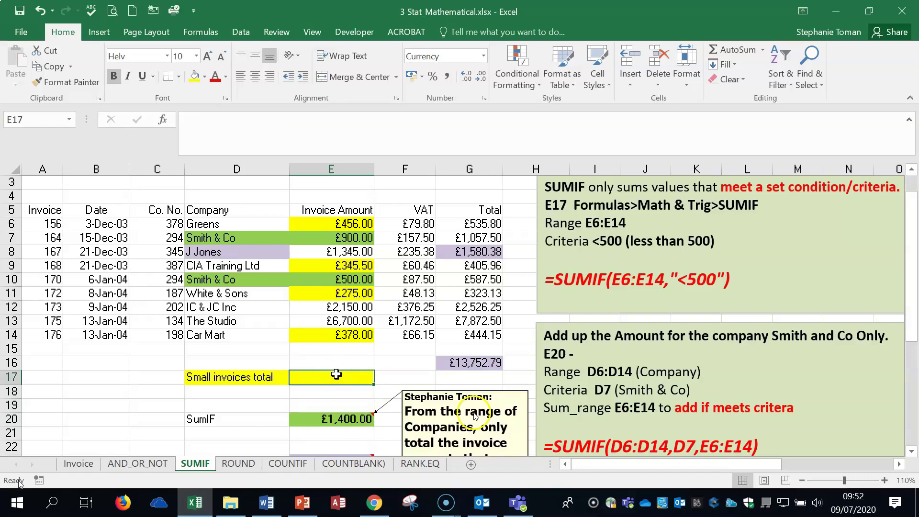
type("=sum")
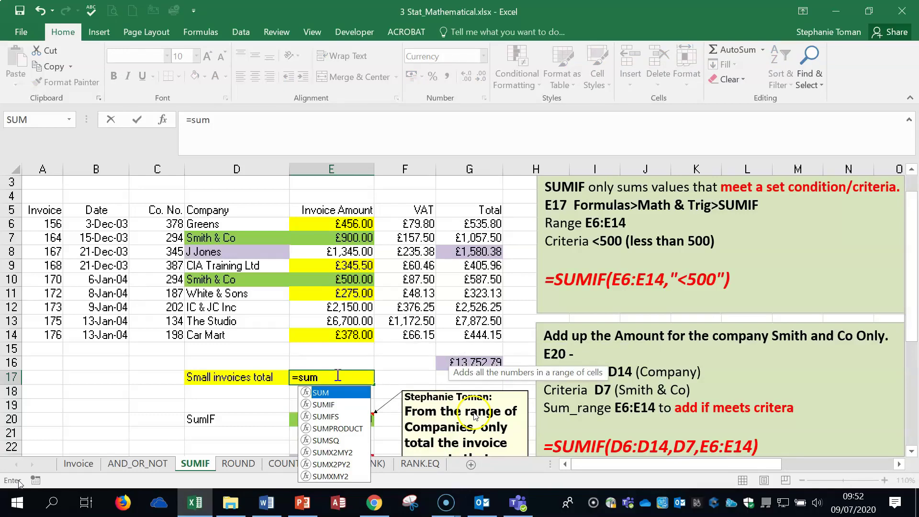
double_click(328, 404)
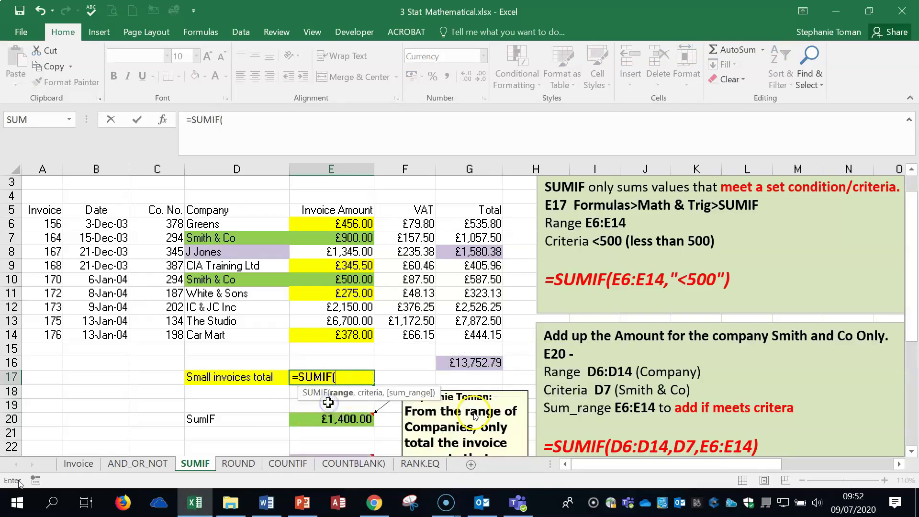
Set the SUMIF arguments to Range E6:E14 and Criteria <500, giving £1,454.50 in E17.
left_click(163, 119)
left_click_drag(577, 265, 655, 272)
left_click(629, 303)
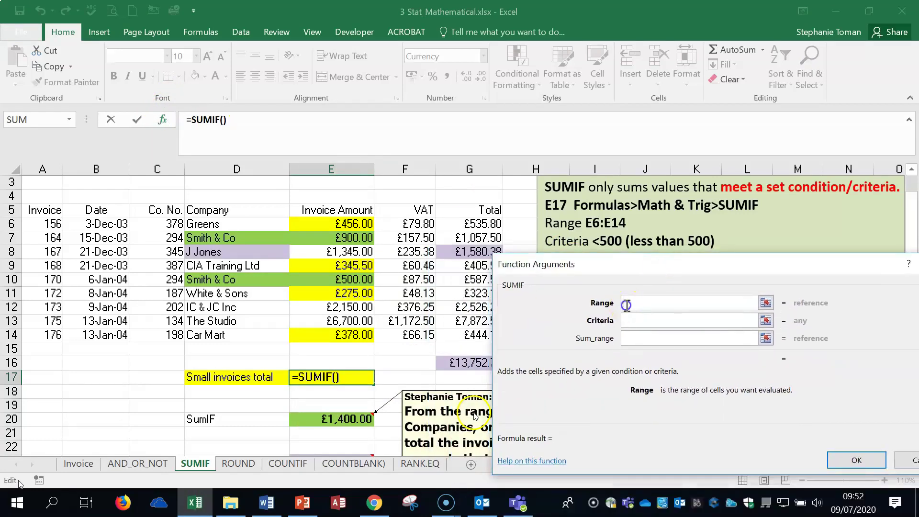
left_click_drag(323, 225, 315, 337)
left_click(638, 320)
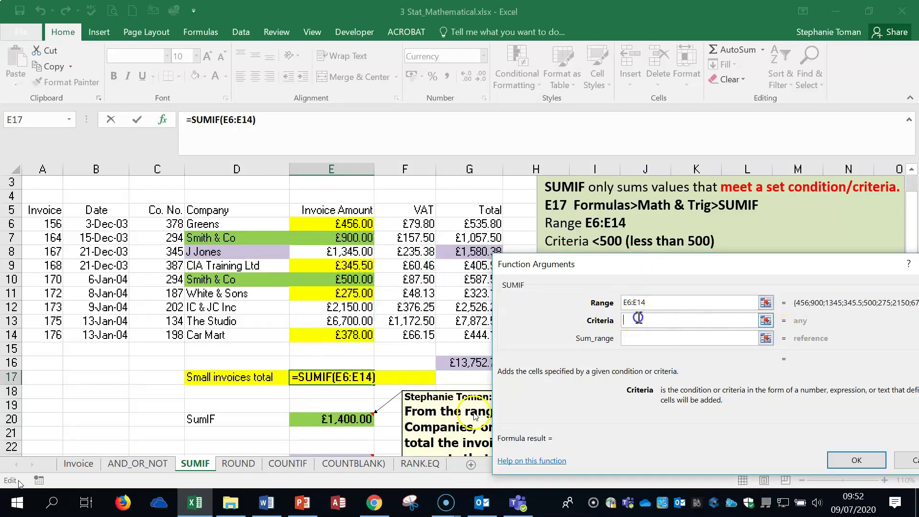
type("<500")
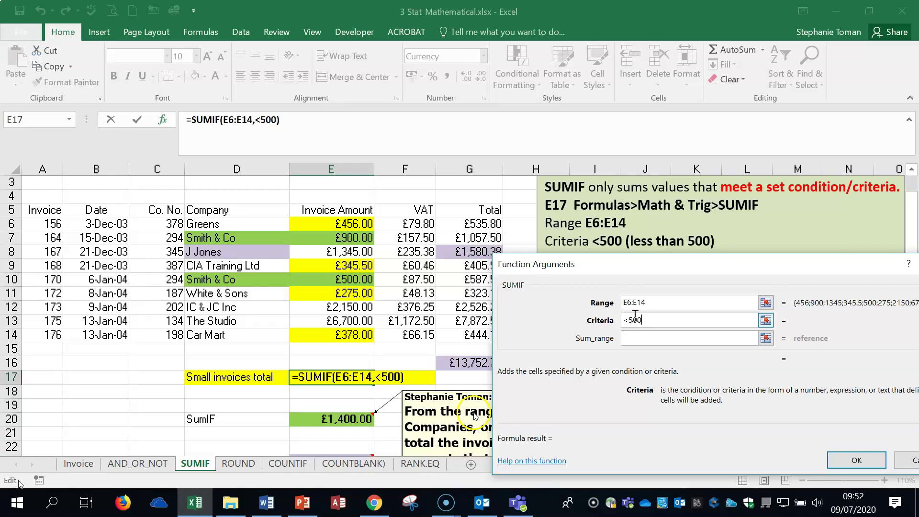
left_click(637, 339)
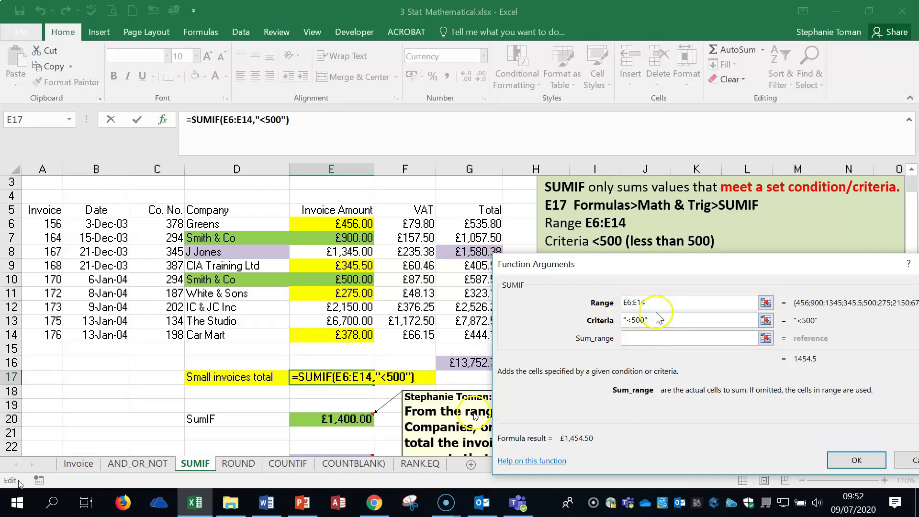
left_click(856, 460)
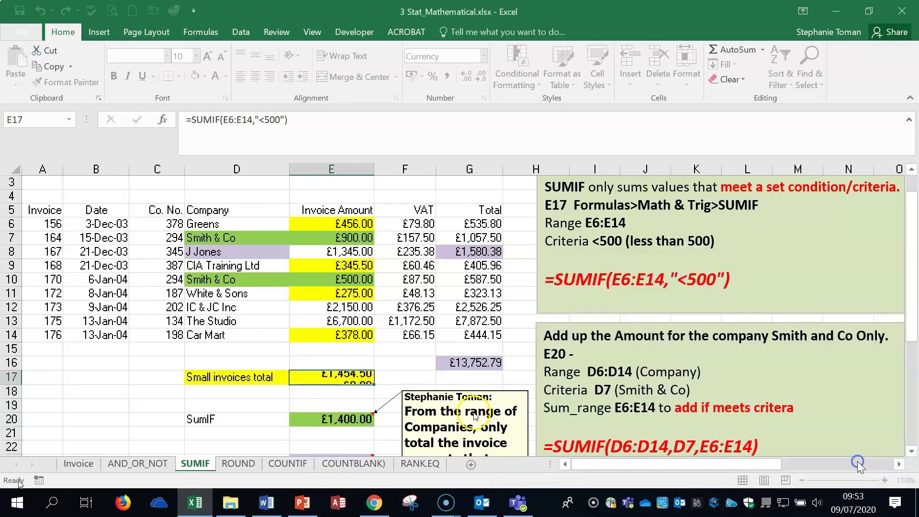
left_click(746, 277)
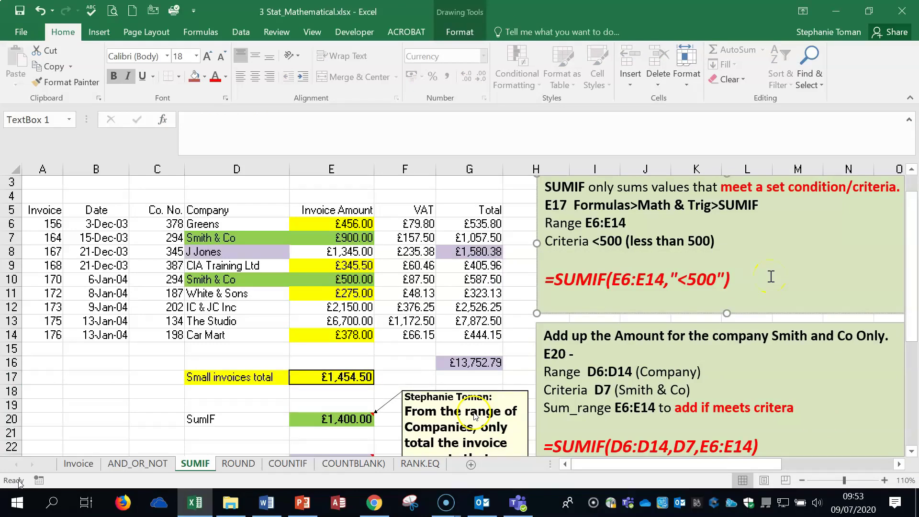
scroll(771, 276, "down", 1)
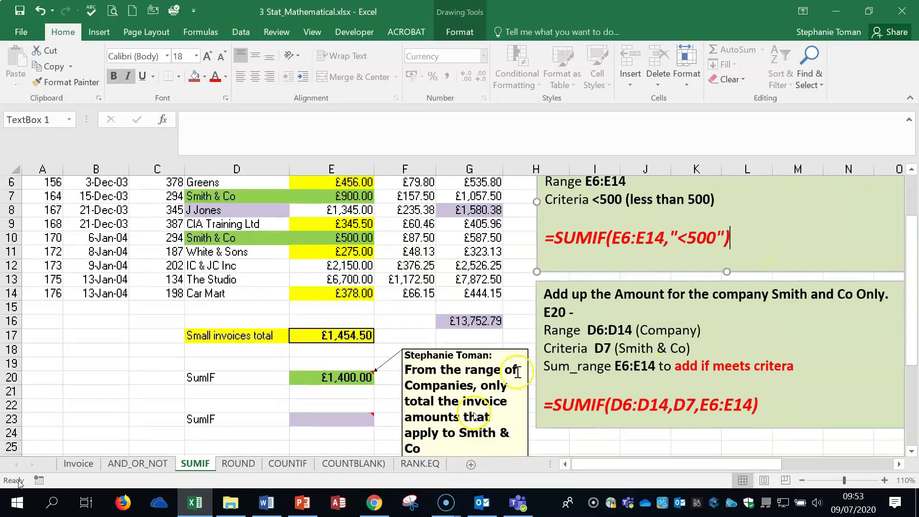
left_click(326, 377)
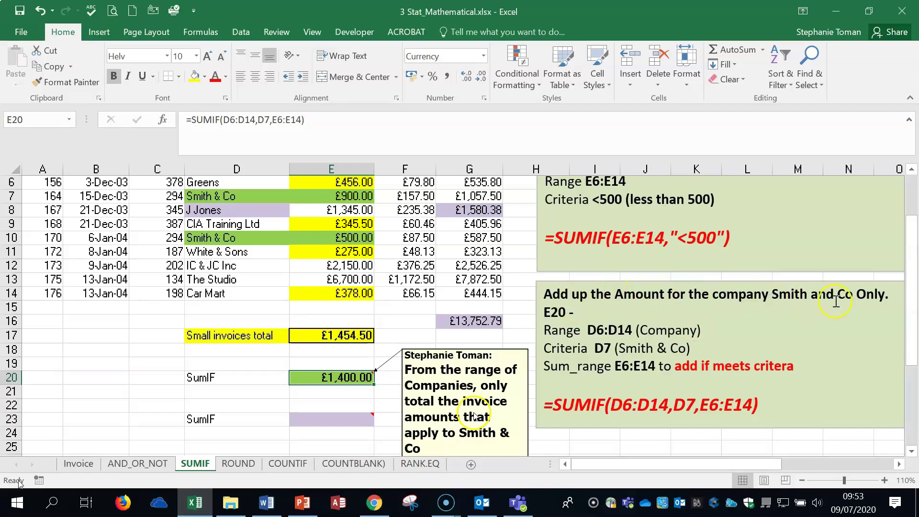
scroll(836, 302, "down", 1)
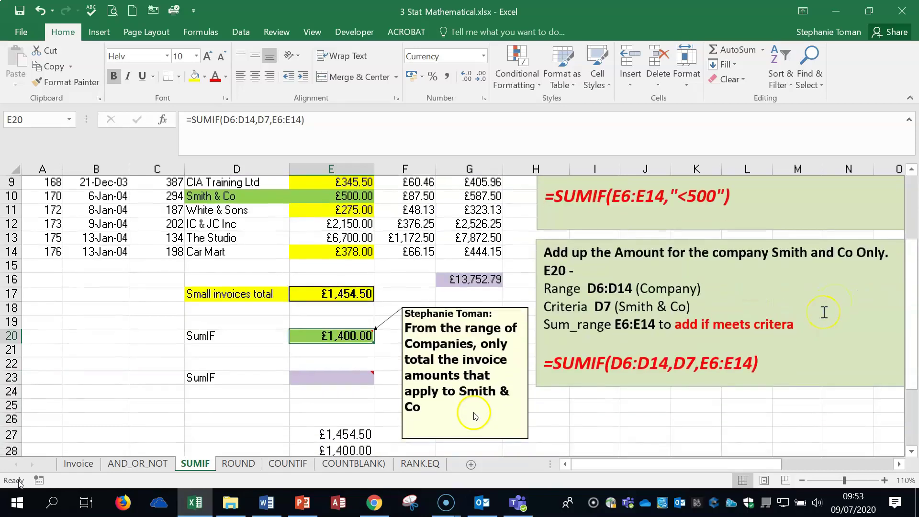
scroll(824, 312, "up", 1)
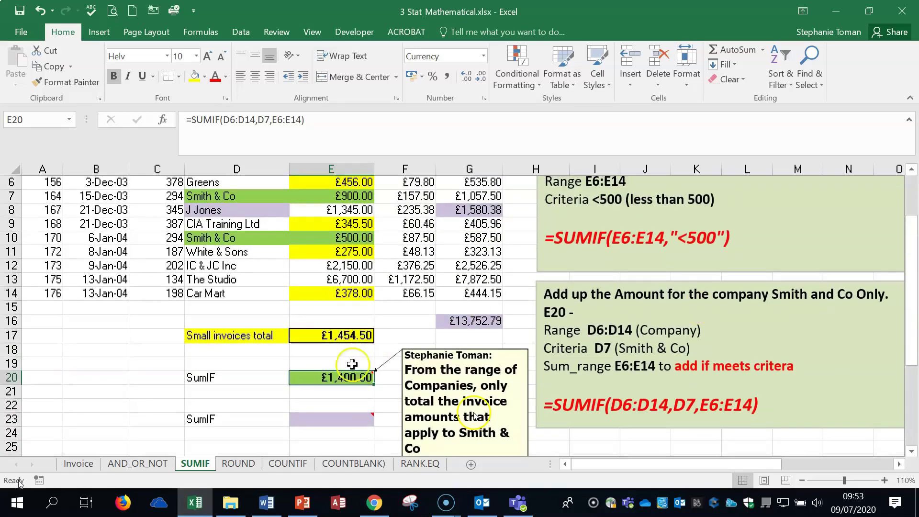
double_click(343, 376)
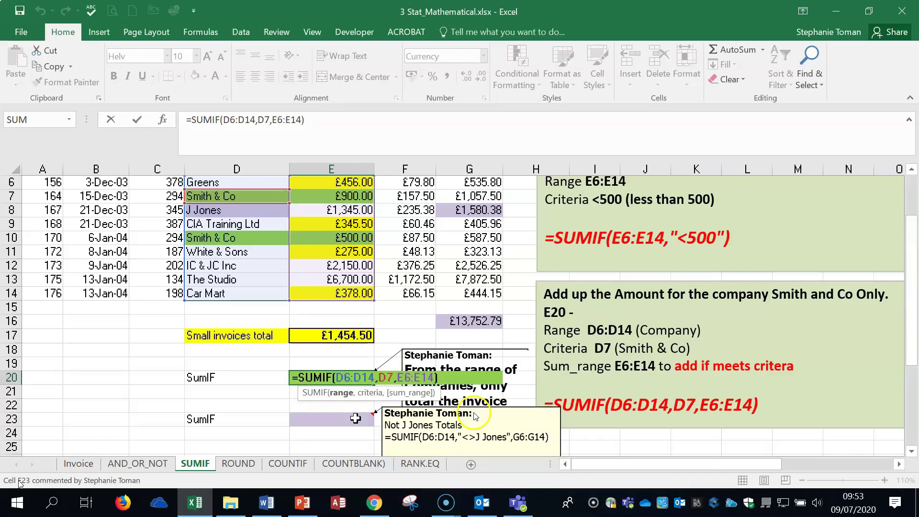
Inspect E20's SUMIF arguments, noting the Criteria cell D7.
key("Escape")
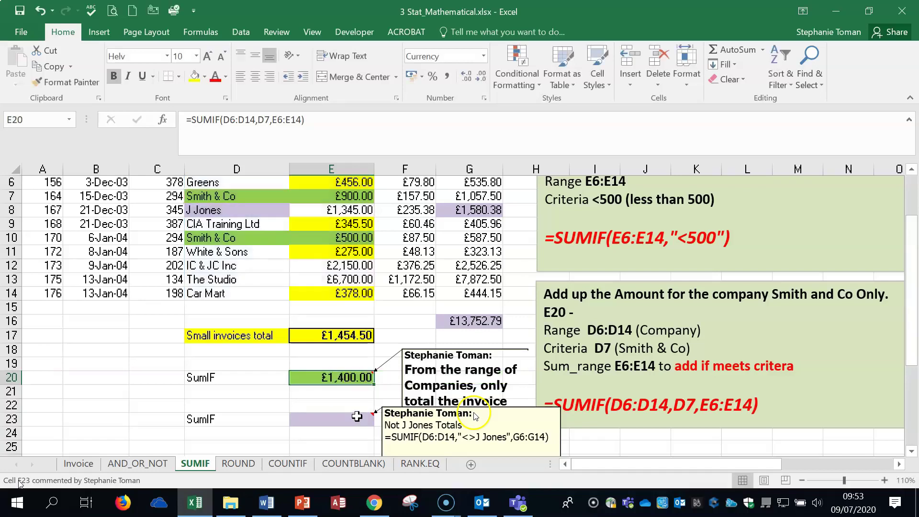
left_click(162, 119)
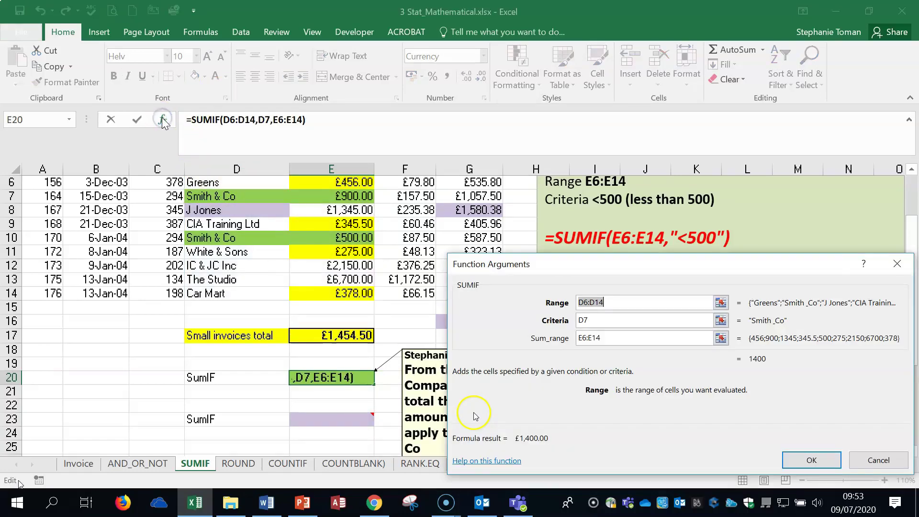
left_click_drag(746, 264, 817, 142)
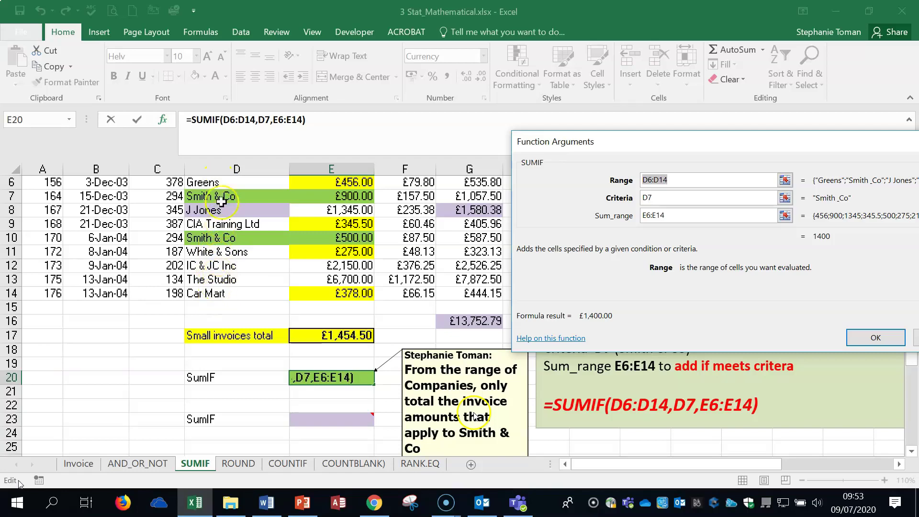
left_click(660, 196)
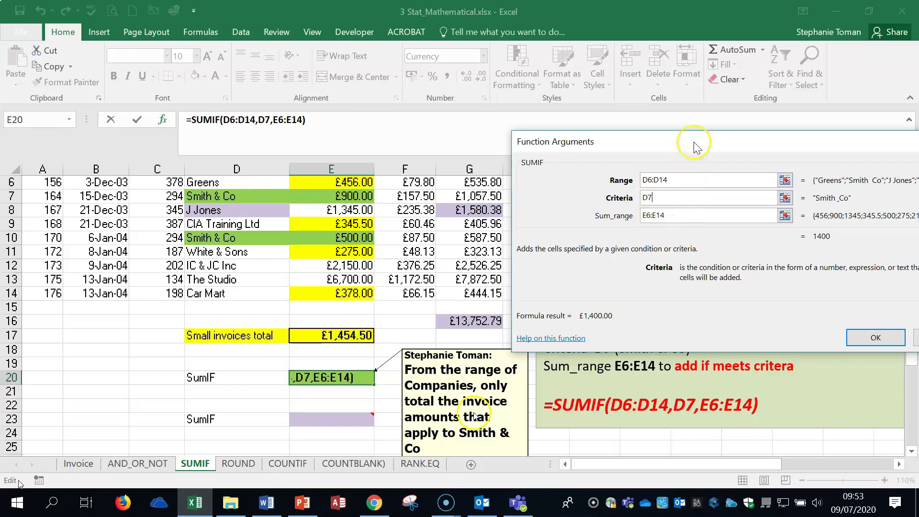
left_click_drag(697, 145, 697, 145)
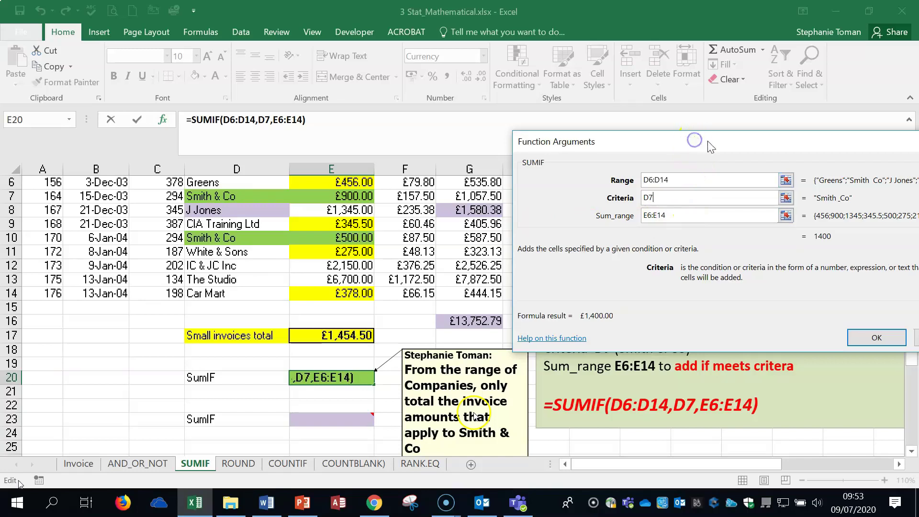
Accept the £1,400.00 Smith & Co total, then delete E20's formula.
left_click_drag(708, 143, 710, 244)
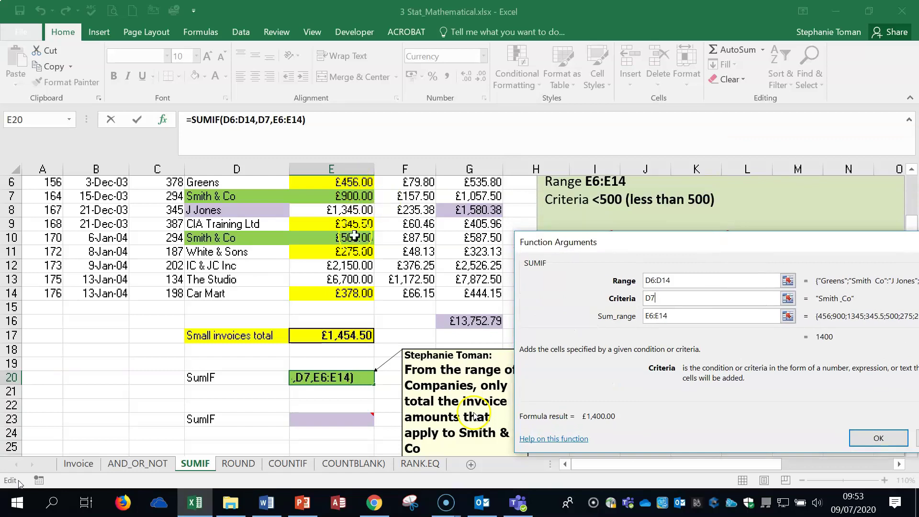
left_click_drag(825, 238, 744, 233)
left_click(859, 243)
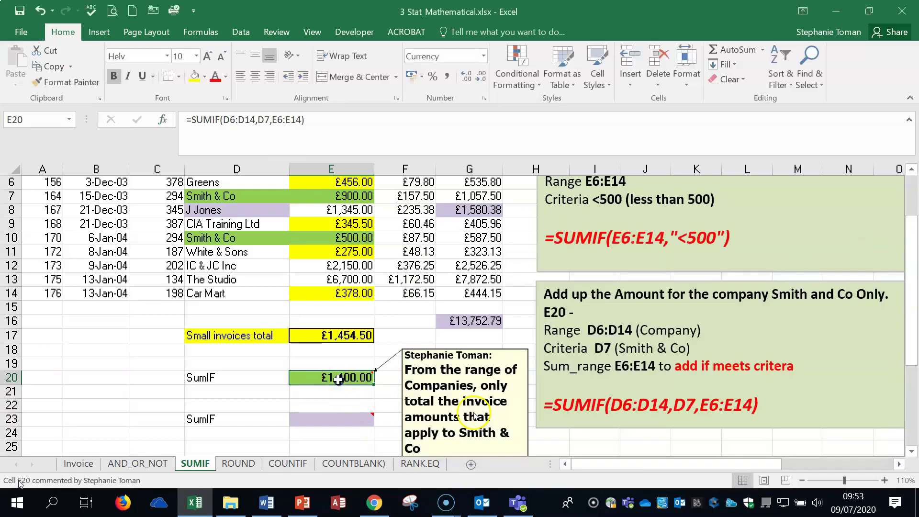
key("Delete")
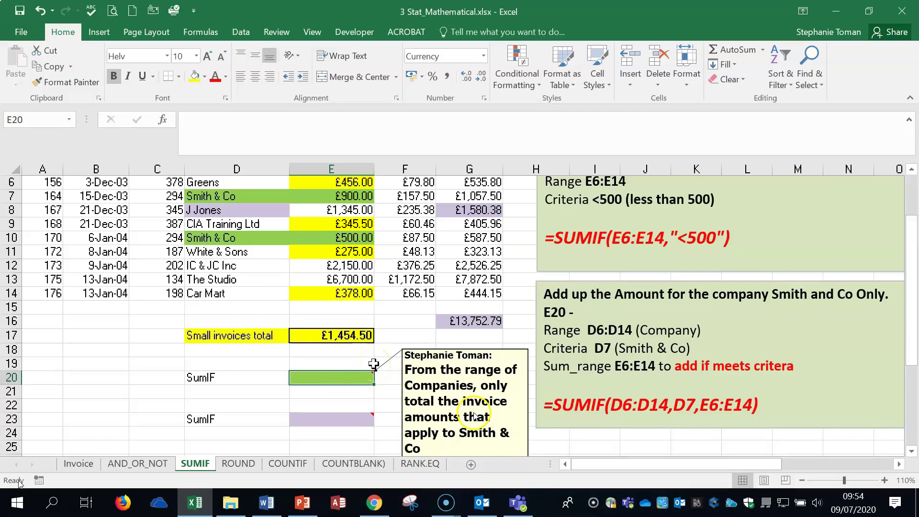
Build =SUMIF(D6:D14,D7,E6:E14) in E20 via the arguments window, showing £1,400.00.
type("=sum")
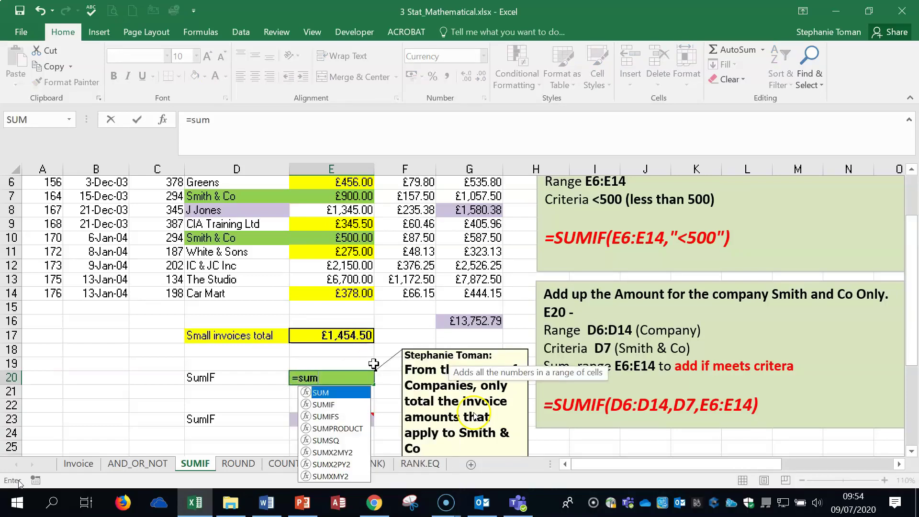
double_click(339, 405)
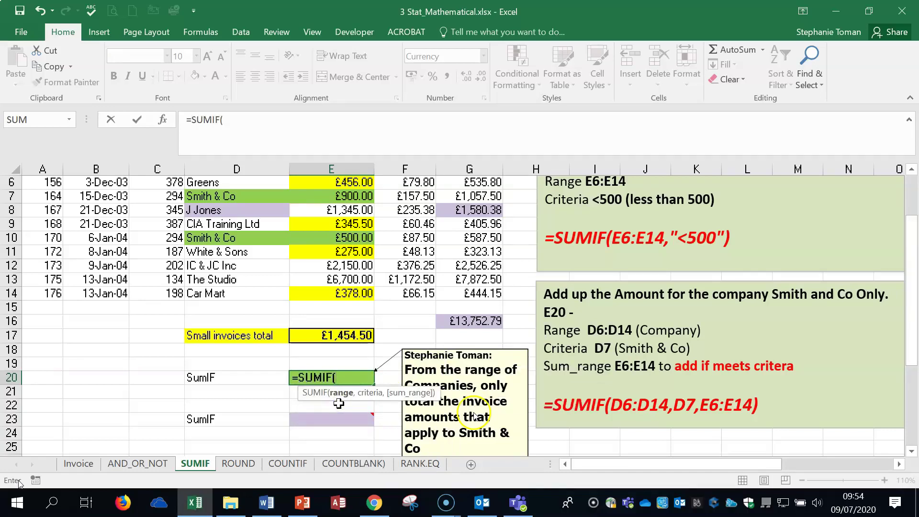
left_click(163, 119)
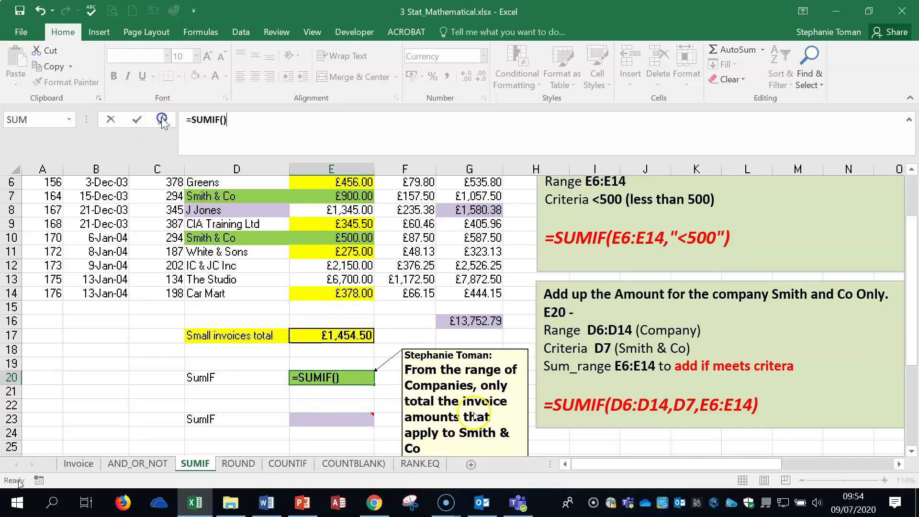
left_click_drag(476, 416, 691, 71)
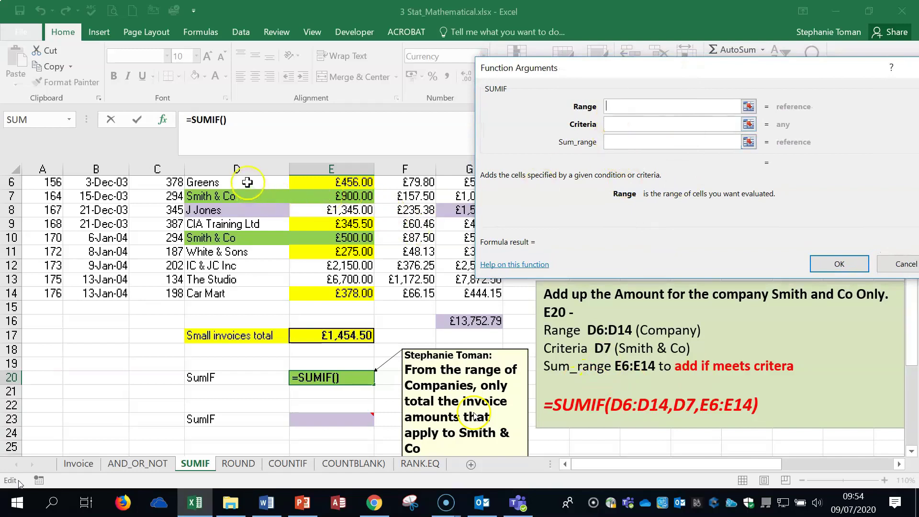
scroll(247, 182, "up", 1)
left_click_drag(247, 224, 242, 335)
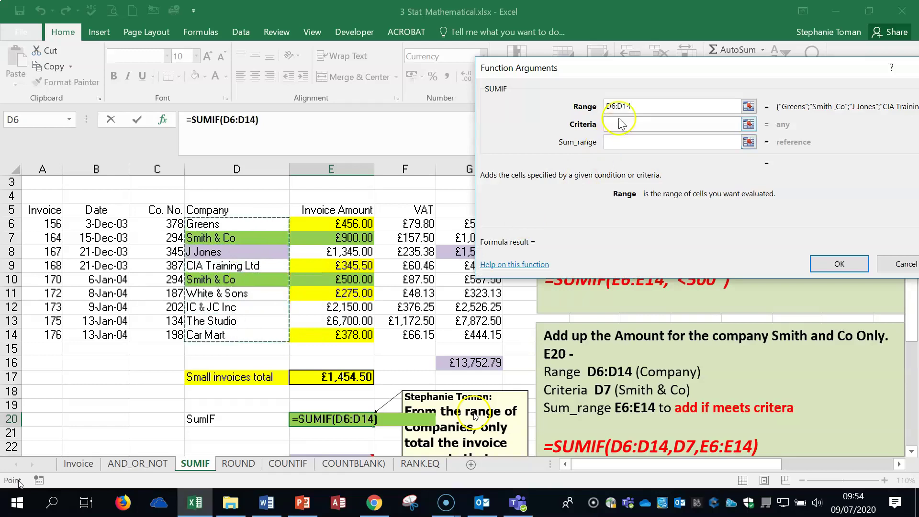
left_click(618, 124)
left_click(200, 238)
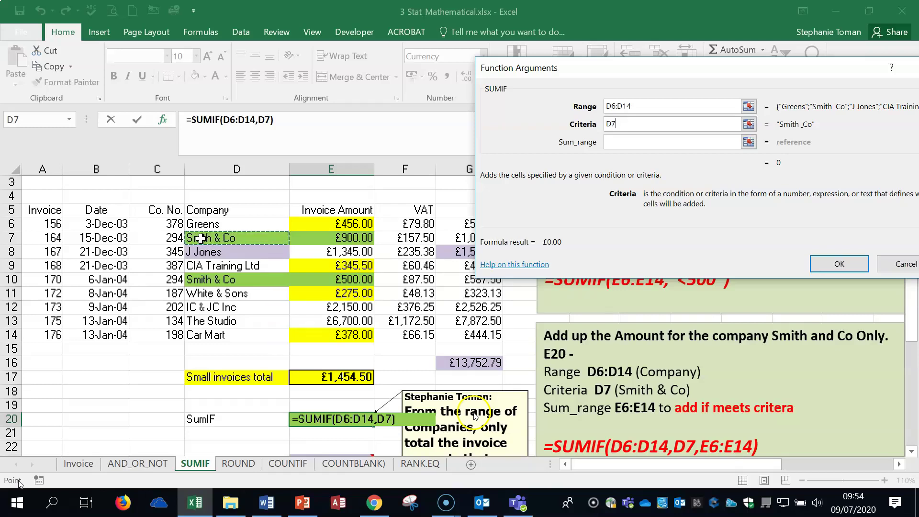
left_click(617, 141)
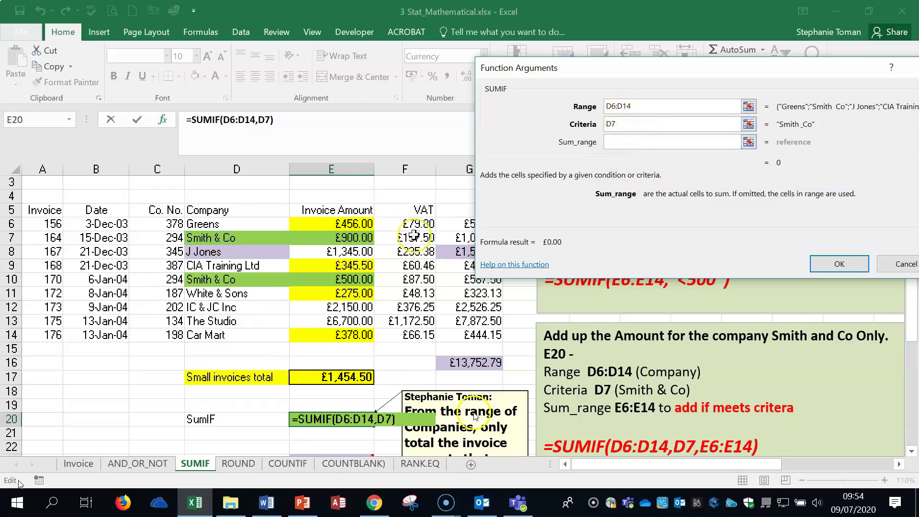
left_click_drag(361, 223, 348, 334)
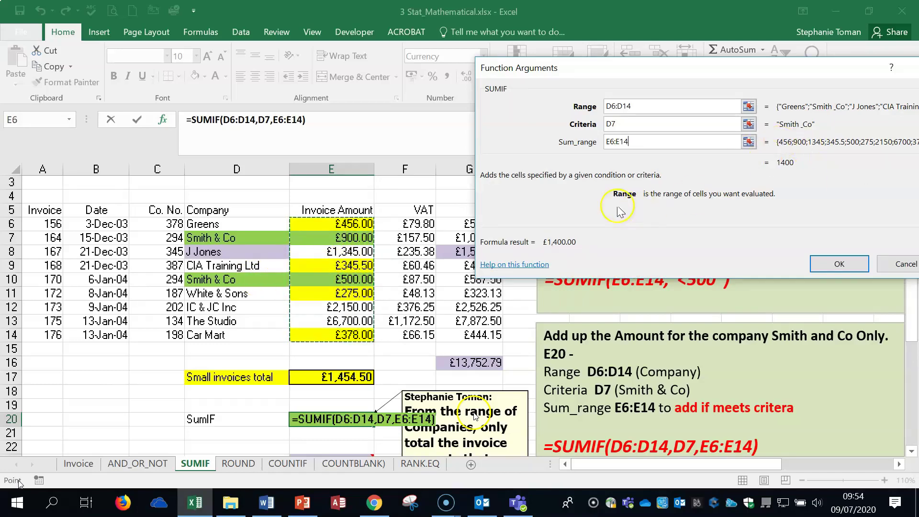
left_click(839, 264)
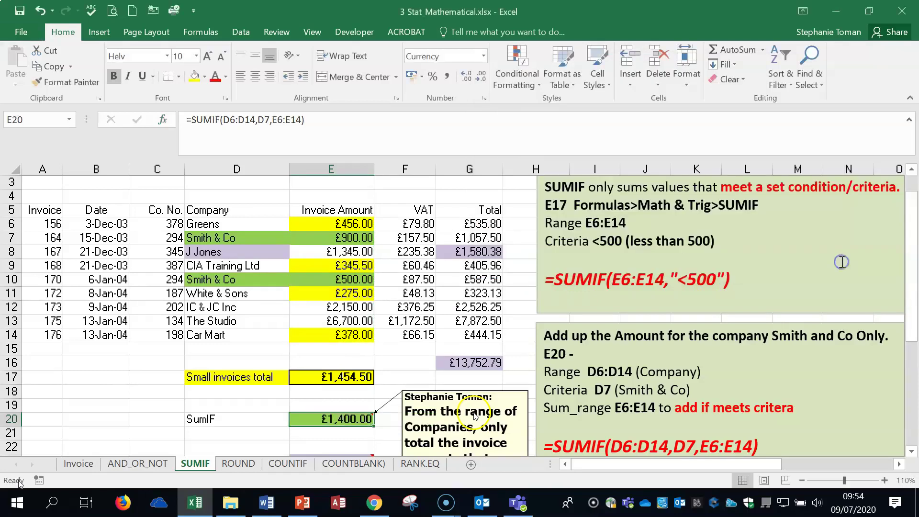
left_click(426, 360)
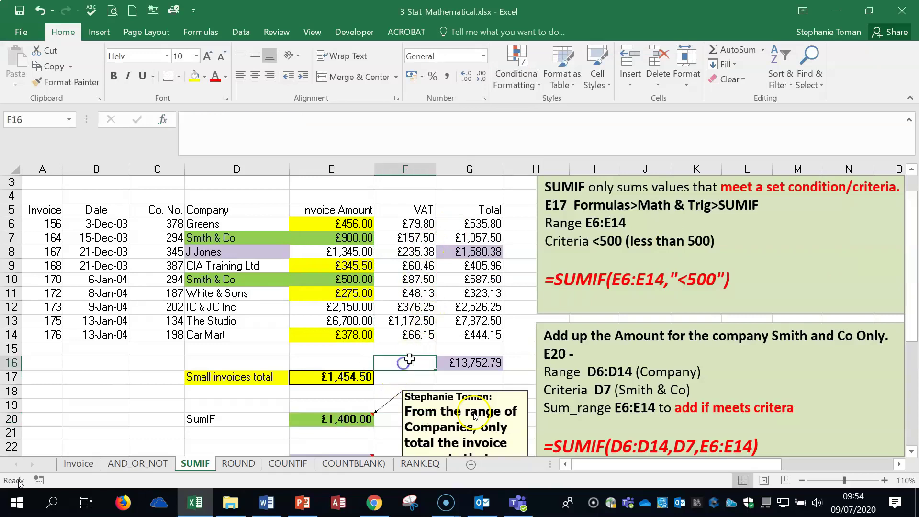
scroll(427, 358, "down", 3)
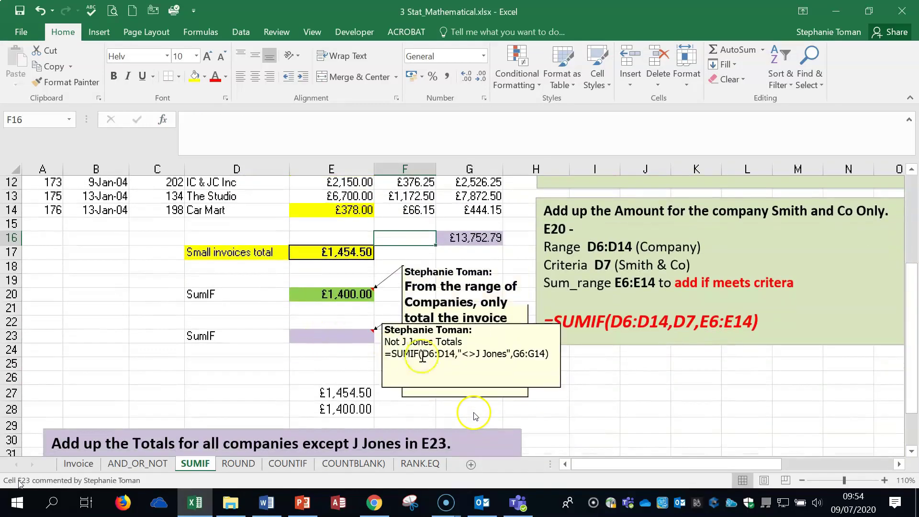
scroll(550, 373, "down", 2)
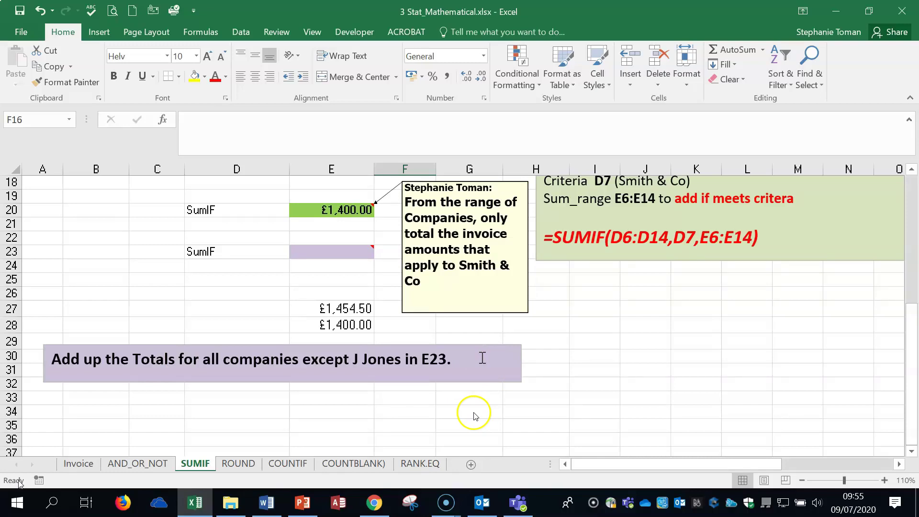
left_click(344, 251)
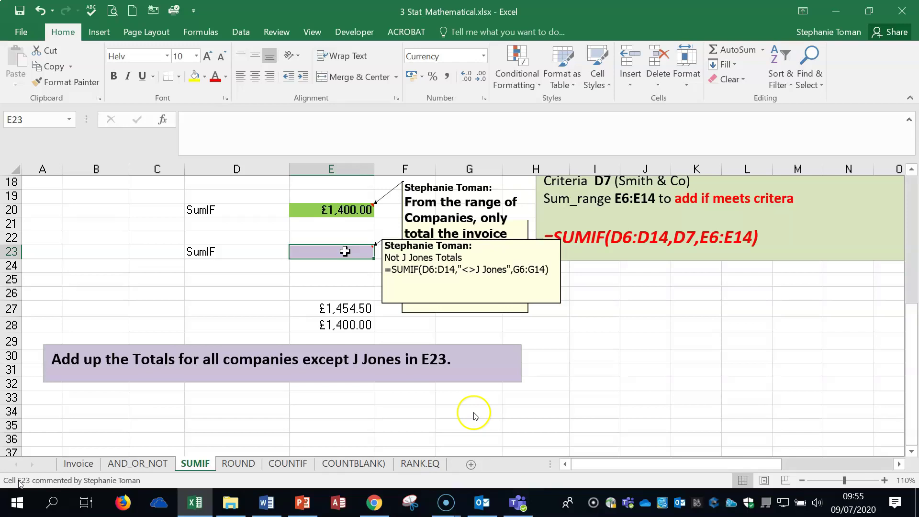
Start a SUMIF in E23 and select the company column as its range.
type("=sum")
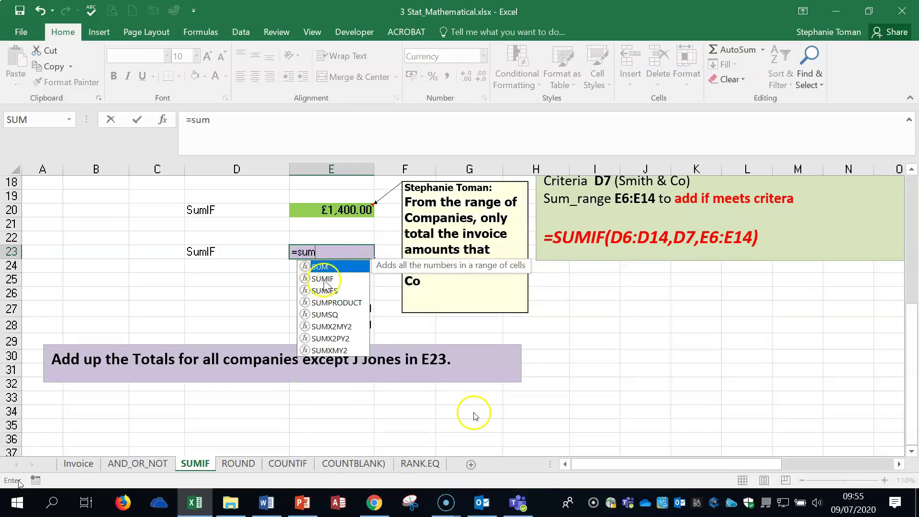
double_click(324, 278)
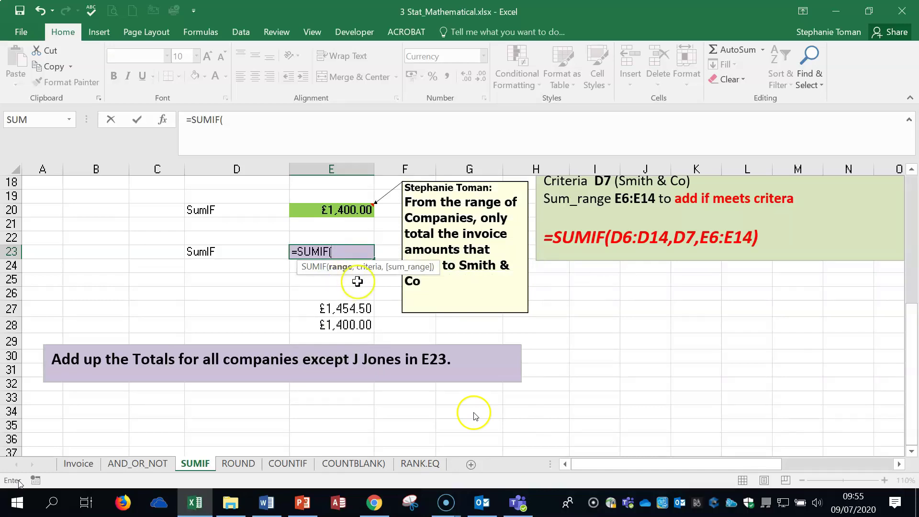
scroll(372, 323, "up", 5)
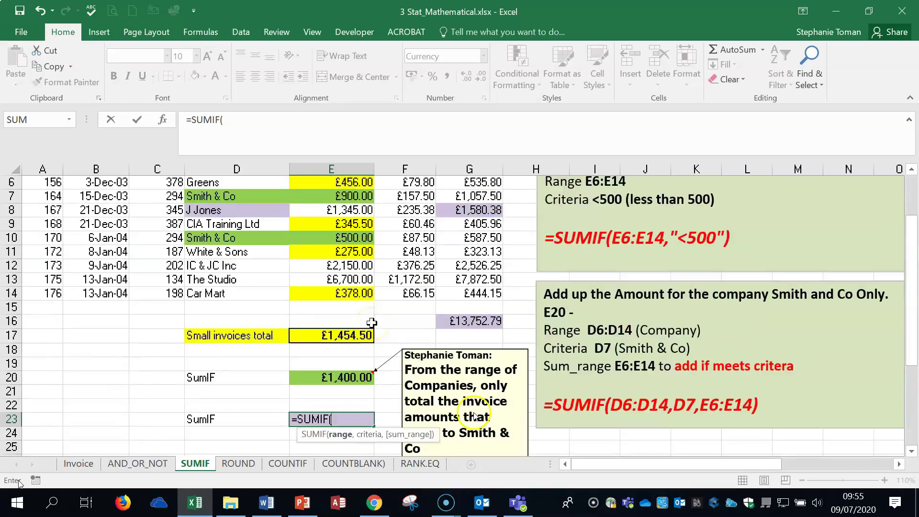
scroll(303, 300, "up", 2)
left_click_drag(218, 252, 218, 364)
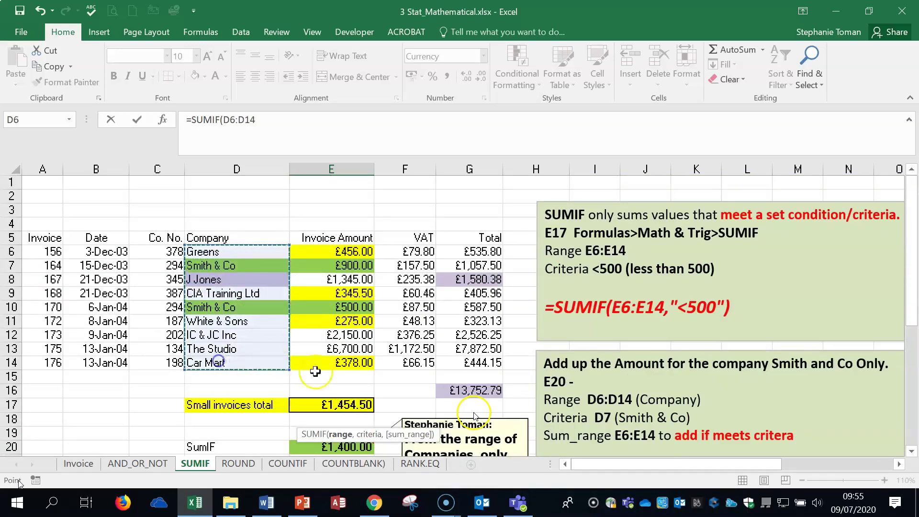
scroll(449, 375, "down", 2)
scroll(449, 375, "down", 2)
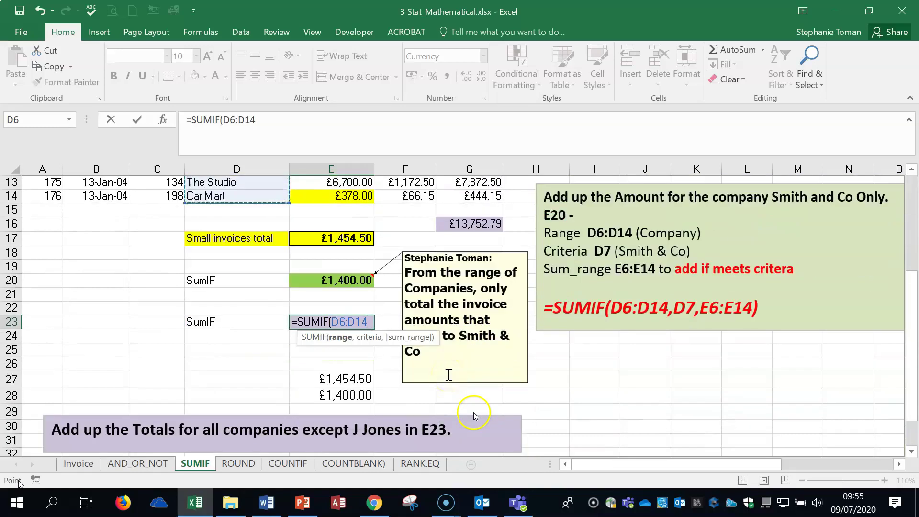
mouse_move(369, 322)
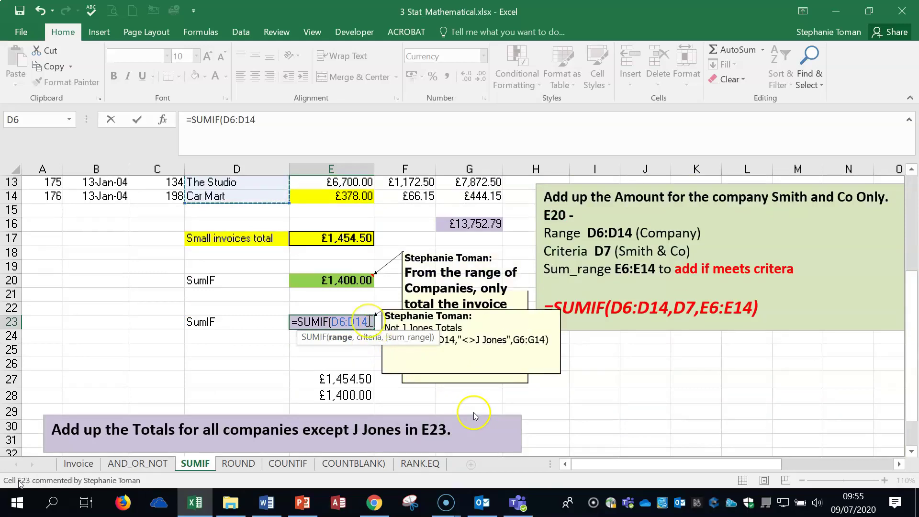
Finish E23 with criteria "<>J Jones" and sum range G6:G14, giving £13,752.79.
type(",")
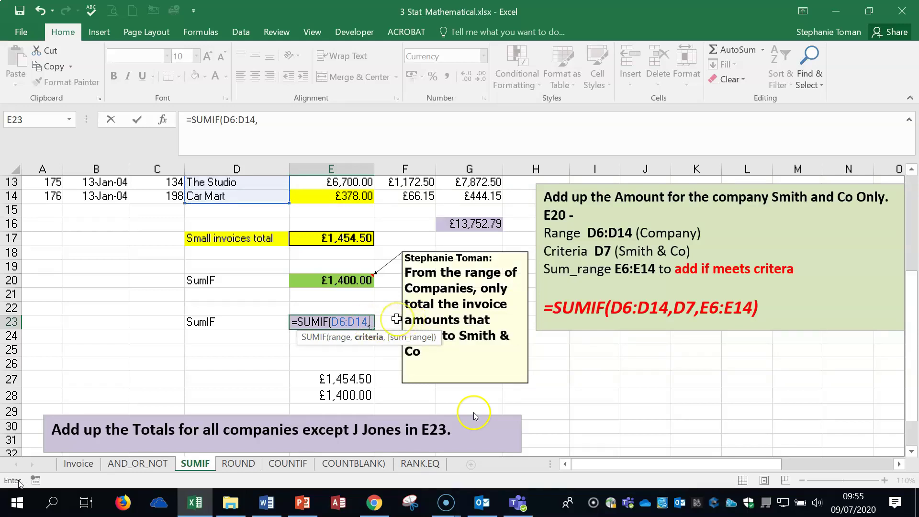
type("\"")
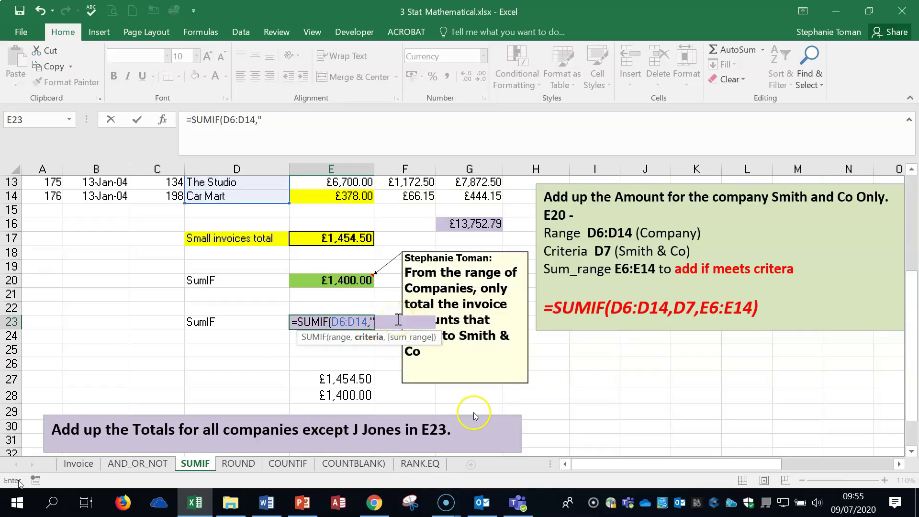
type("<>")
type("J Jones")
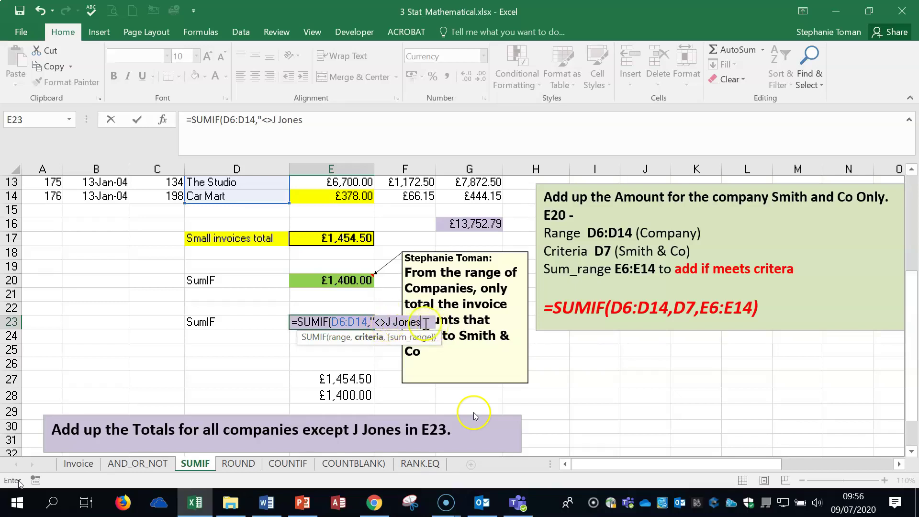
type("\",")
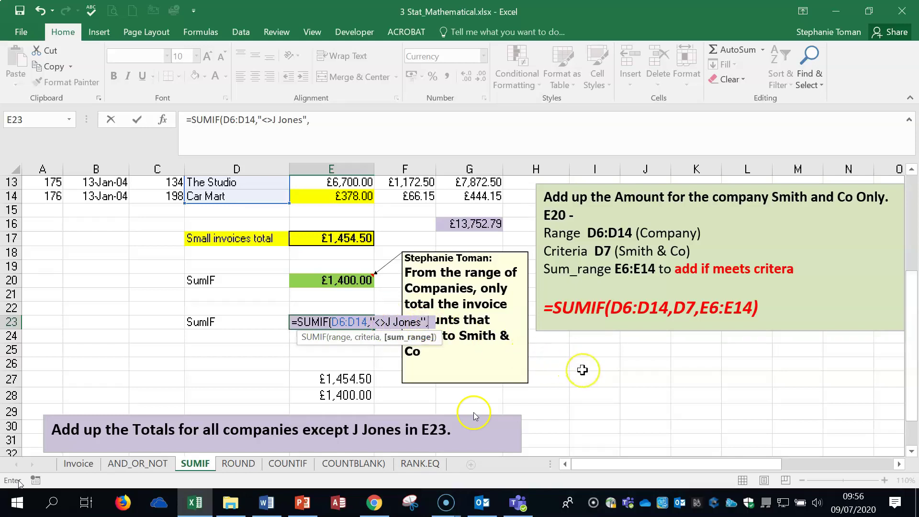
scroll(582, 369, "up", 3)
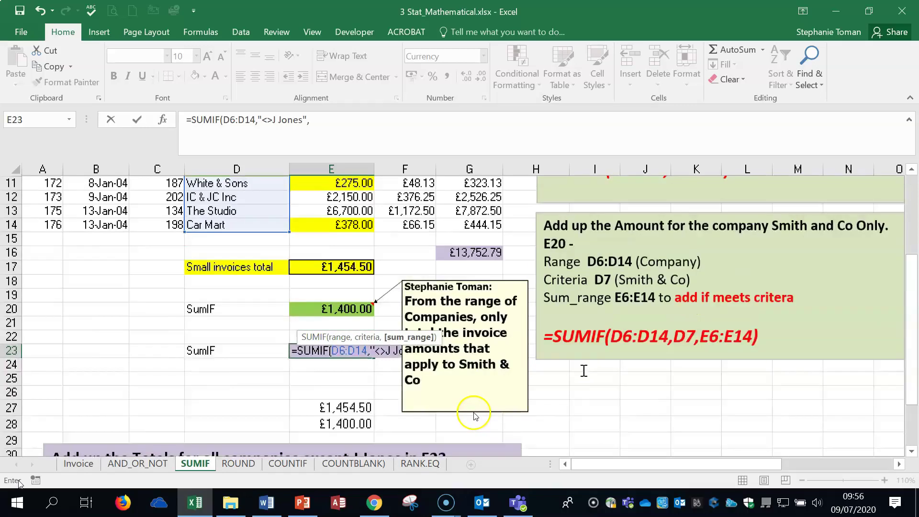
left_click_drag(485, 209, 468, 316)
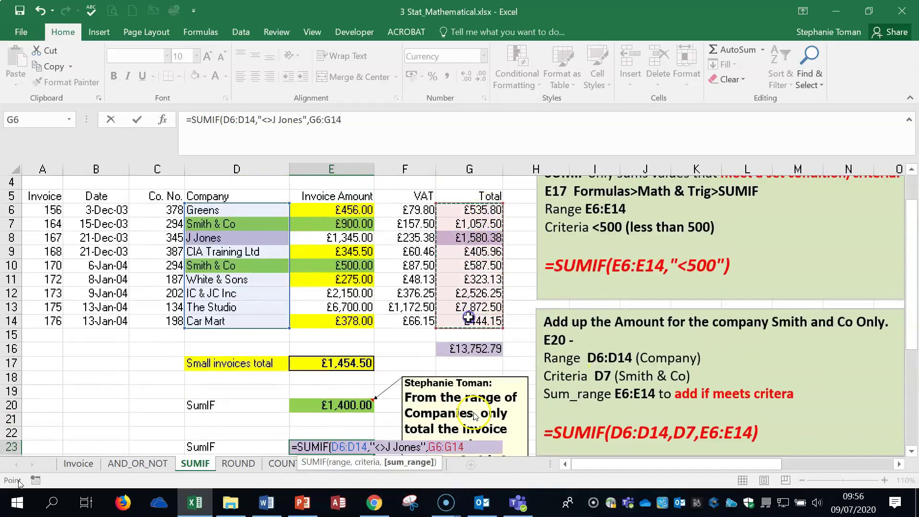
type(")")
key("Return")
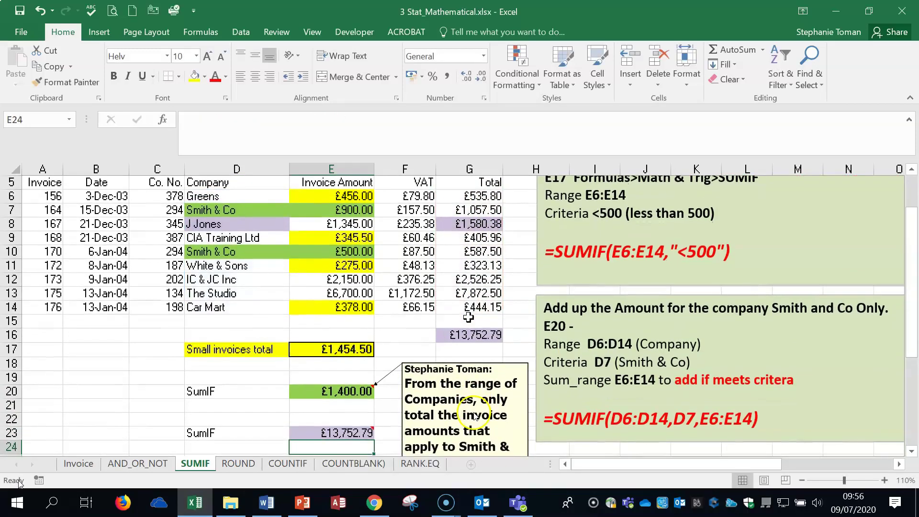
Check G16's =SUM(G6:G15)-G8 total of £13,752.79 against E23.
double_click(486, 336)
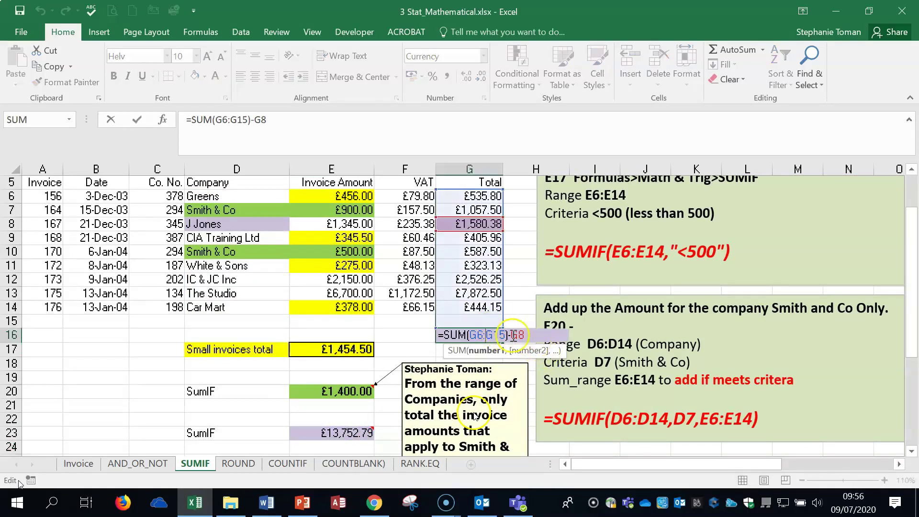
key("Escape")
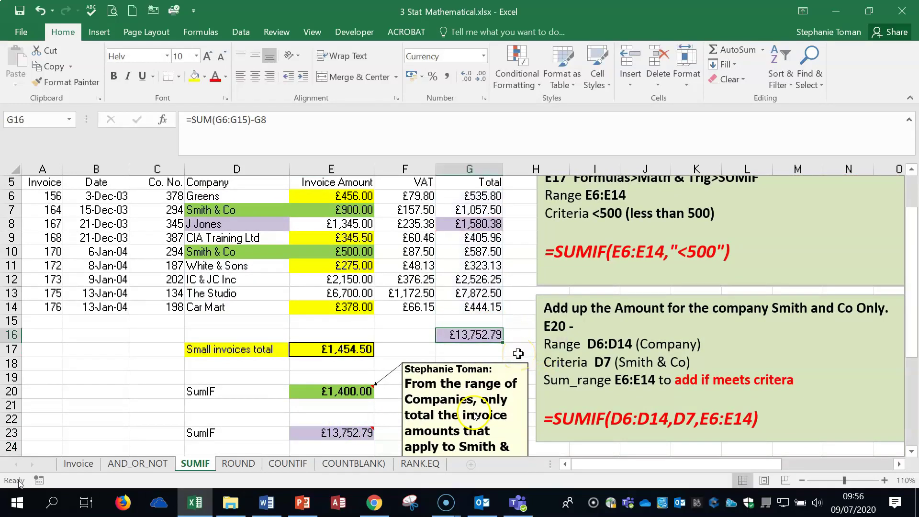
left_click(480, 336)
double_click(479, 337)
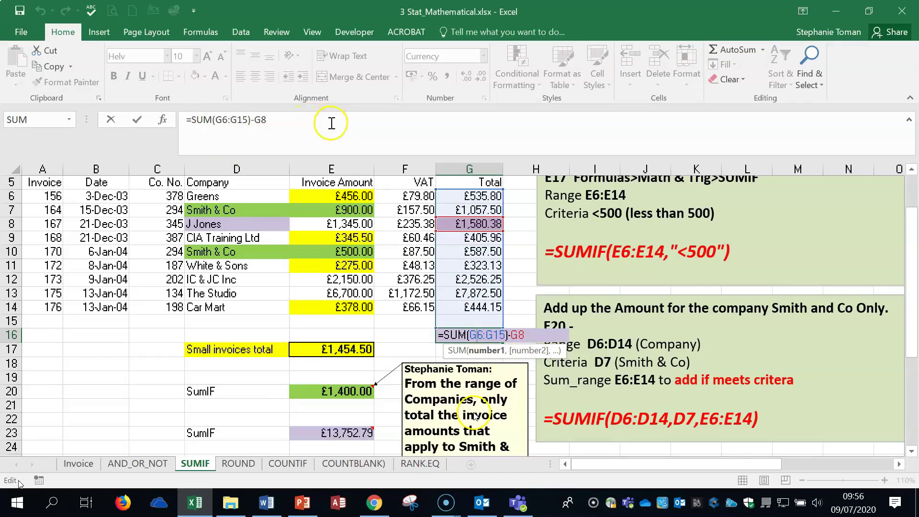
key("Escape")
left_click(397, 335)
Delete the SUMIF formula from E23.
scroll(383, 345, "down", 2)
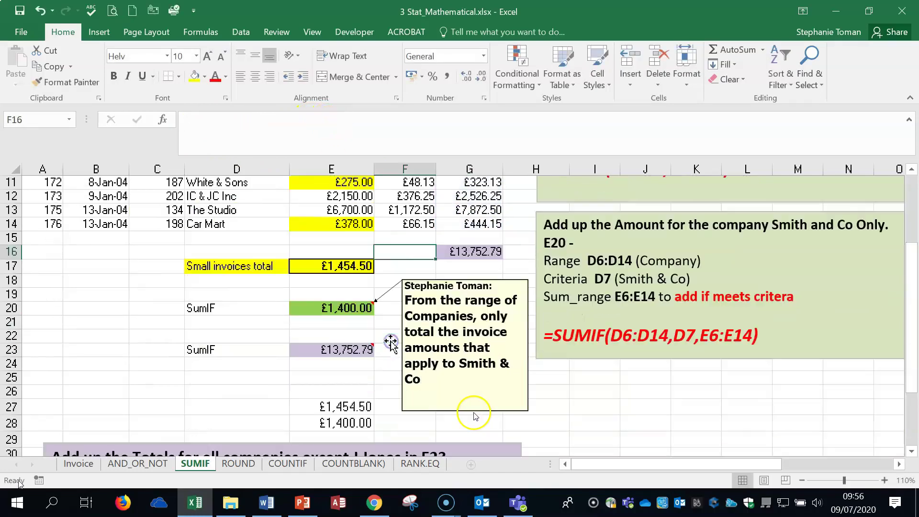
left_click(347, 354)
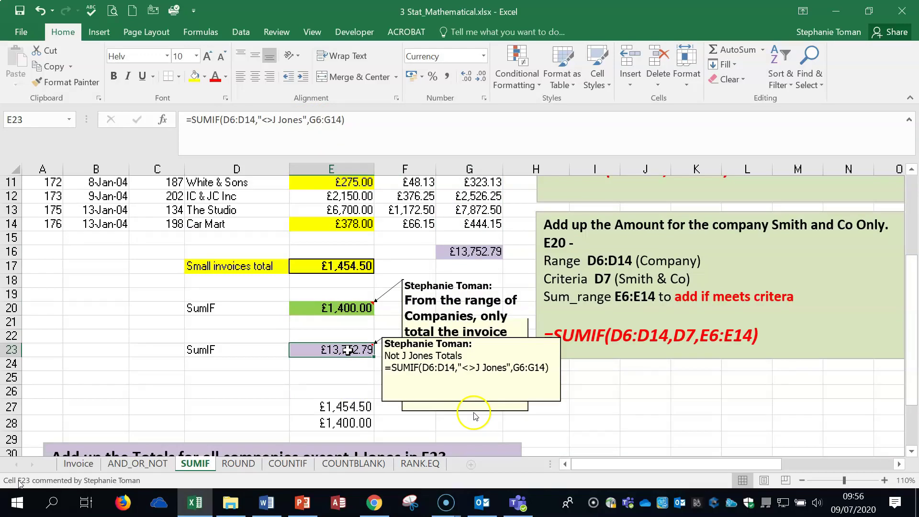
key("Delete")
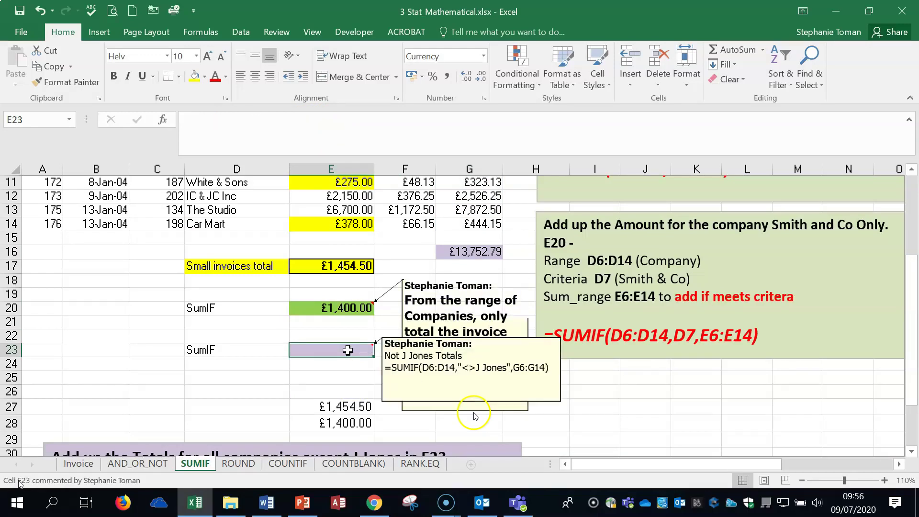
Start SUMIF in E23 and set its Range to companies D6:D14.
type("=")
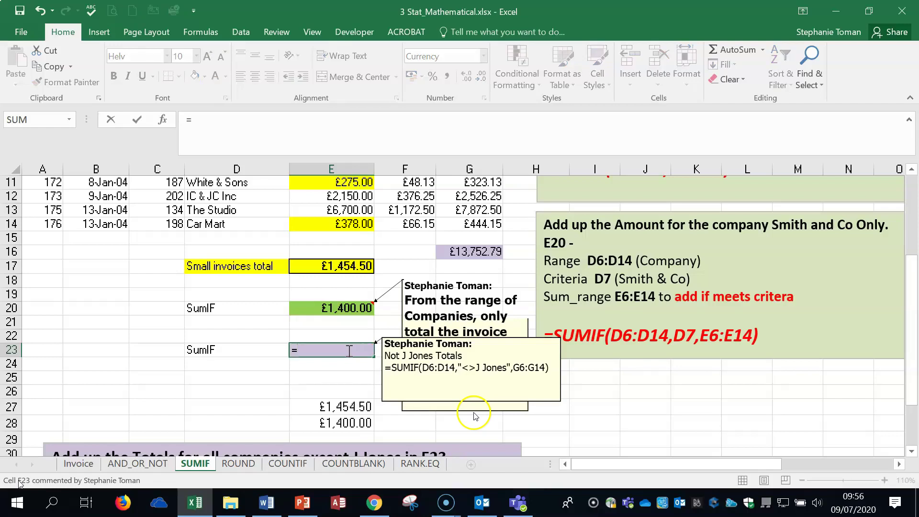
type("sum")
key("Down")
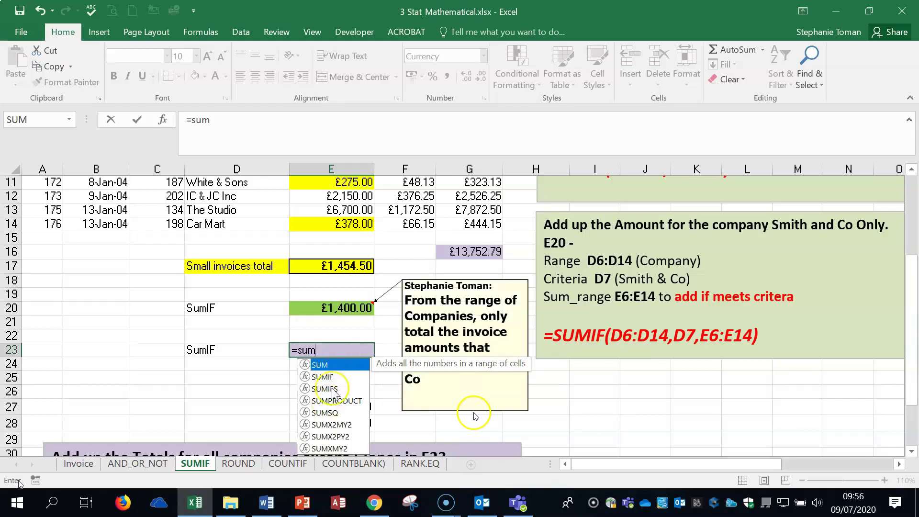
key("Tab")
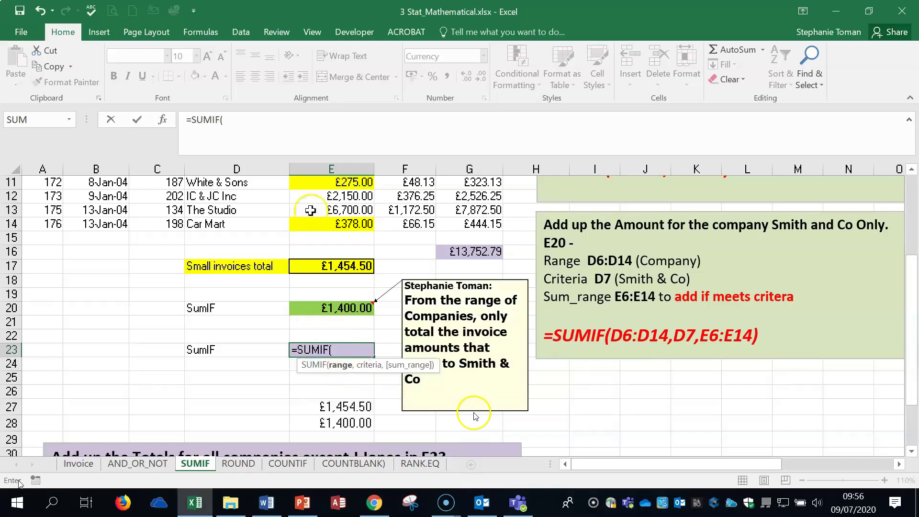
left_click(163, 119)
left_click_drag(655, 70, 720, 194)
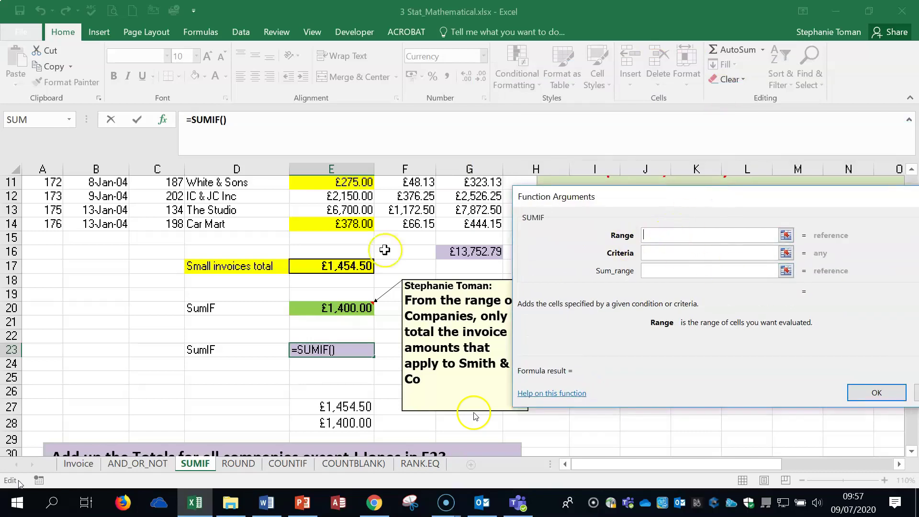
scroll(186, 323, "up", 2)
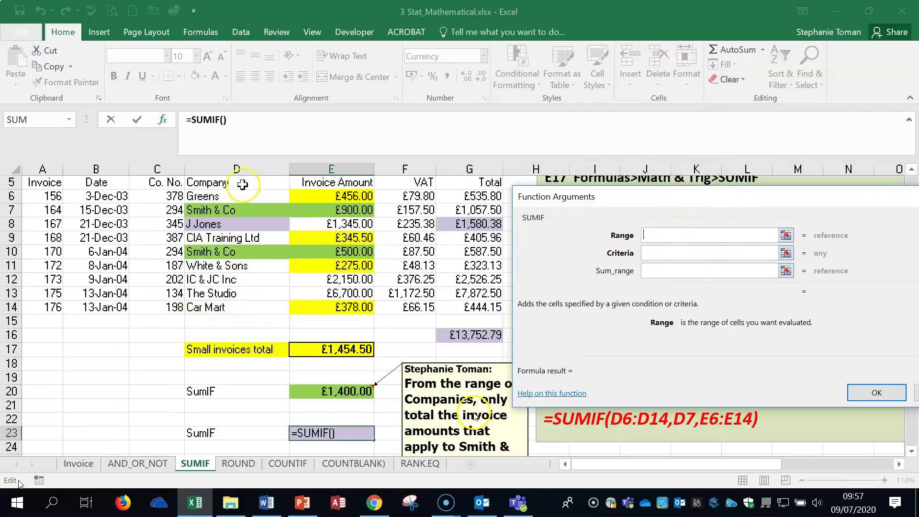
scroll(241, 186, "up", 1)
left_click(233, 235)
left_click_drag(233, 235, 237, 350)
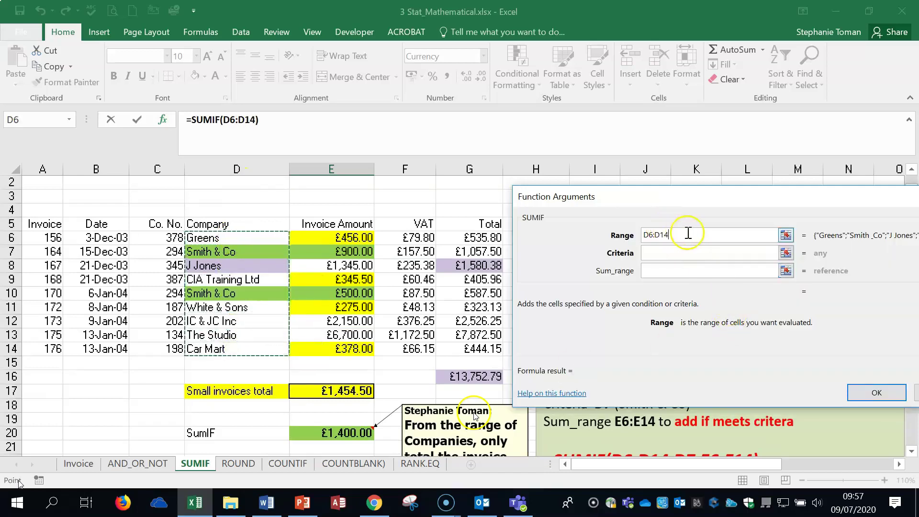
Set Criteria "<>J Jones" and Sum_range G6:G14, then confirm the formula.
left_click(684, 254)
type("<>J Jone")
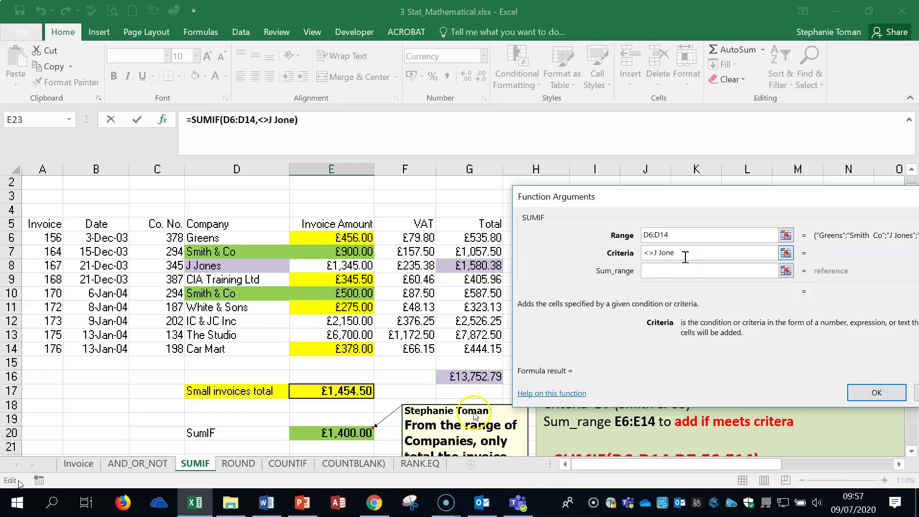
left_click(687, 257)
left_click(661, 271)
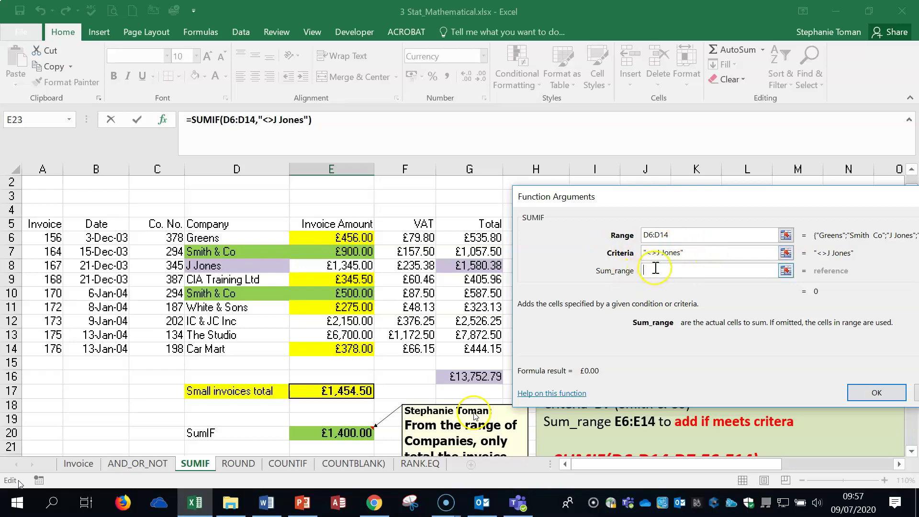
left_click_drag(481, 239, 480, 350)
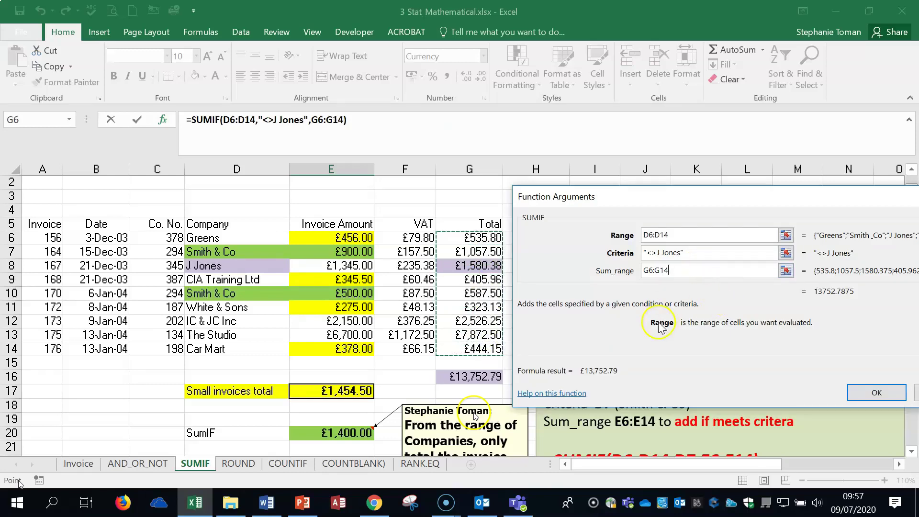
left_click(876, 392)
scroll(474, 416, "down", 2)
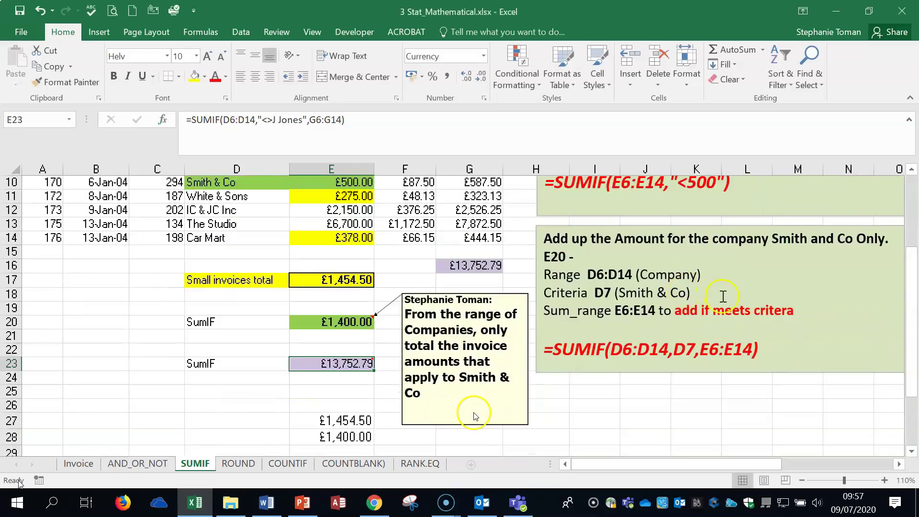
Switch to the ROUND sheet with its Round down and Round up columns for the invoice totals.
scroll(474, 415, "up", 1)
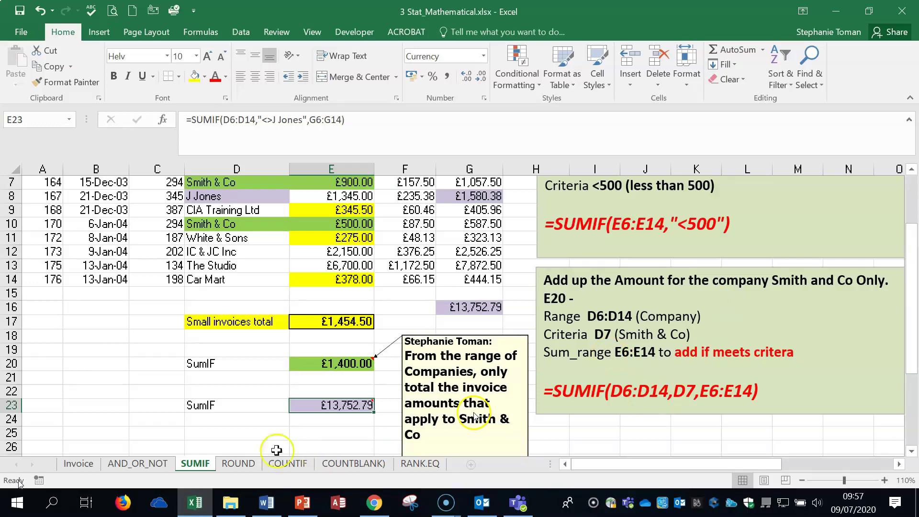
left_click(238, 465)
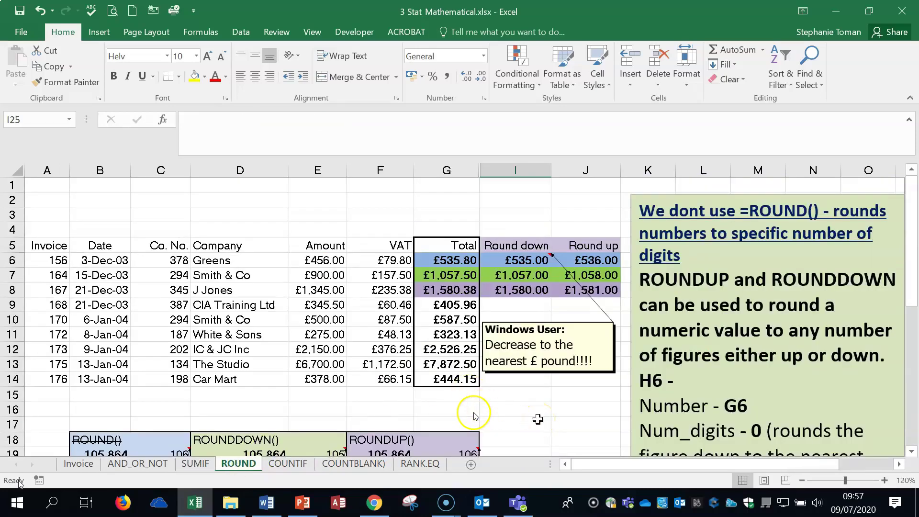
left_click(802, 480)
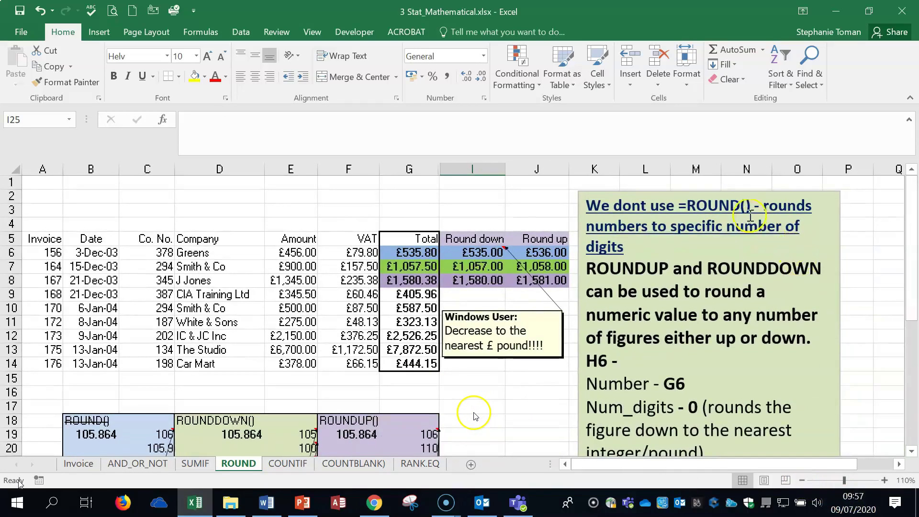
left_click(407, 254)
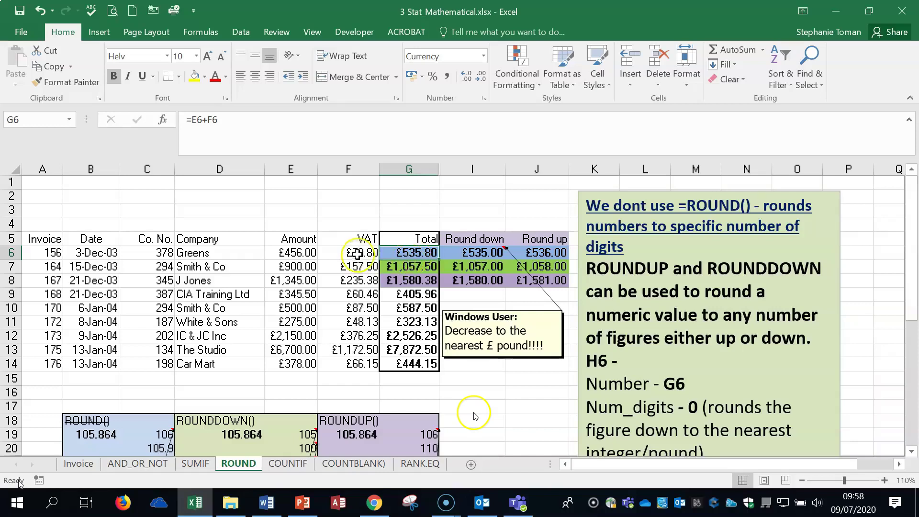
double_click(418, 253)
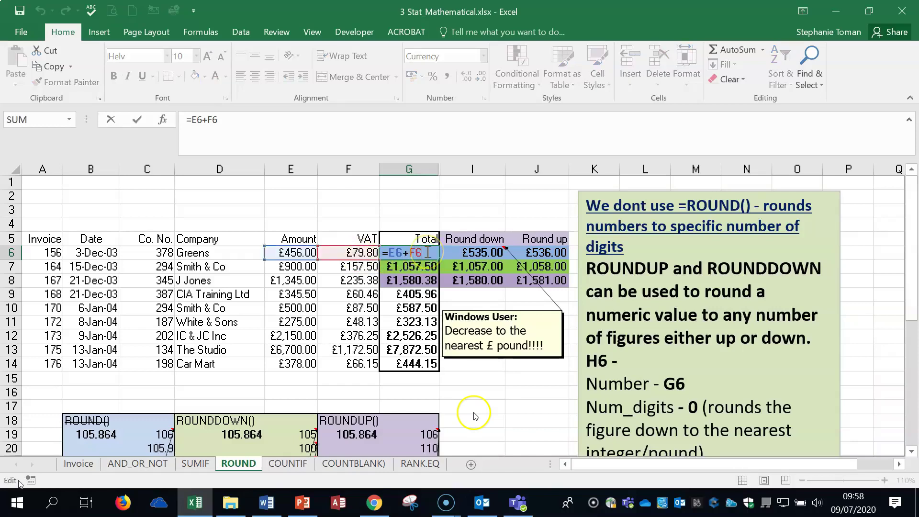
key("Escape")
left_click(478, 252)
double_click(478, 253)
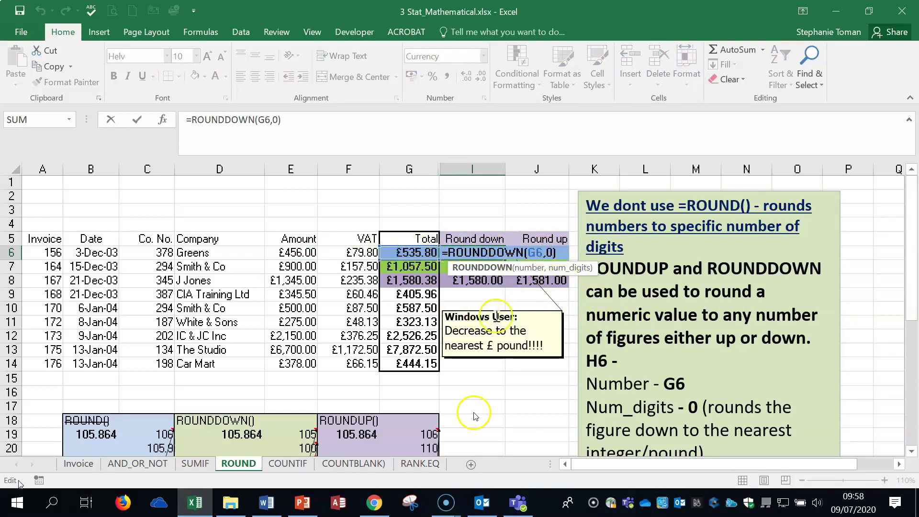
key("ctrl+Return")
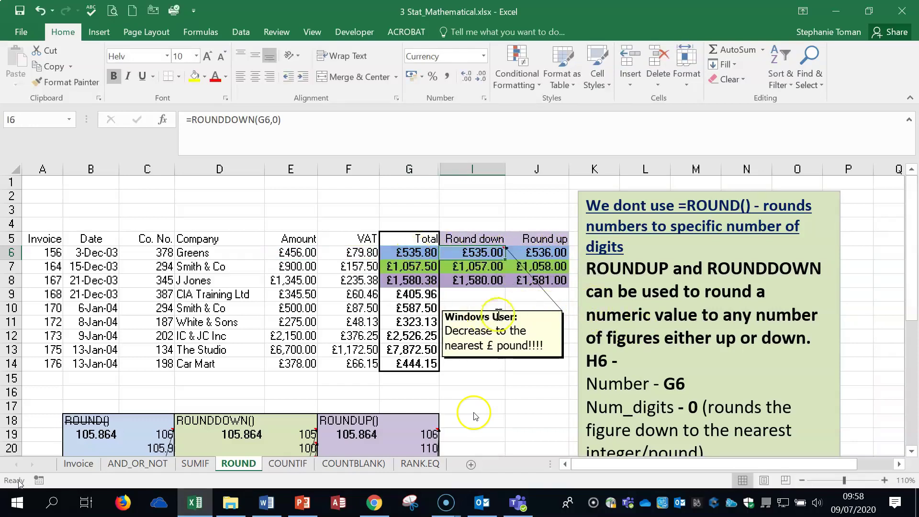
double_click(491, 250)
key("Escape")
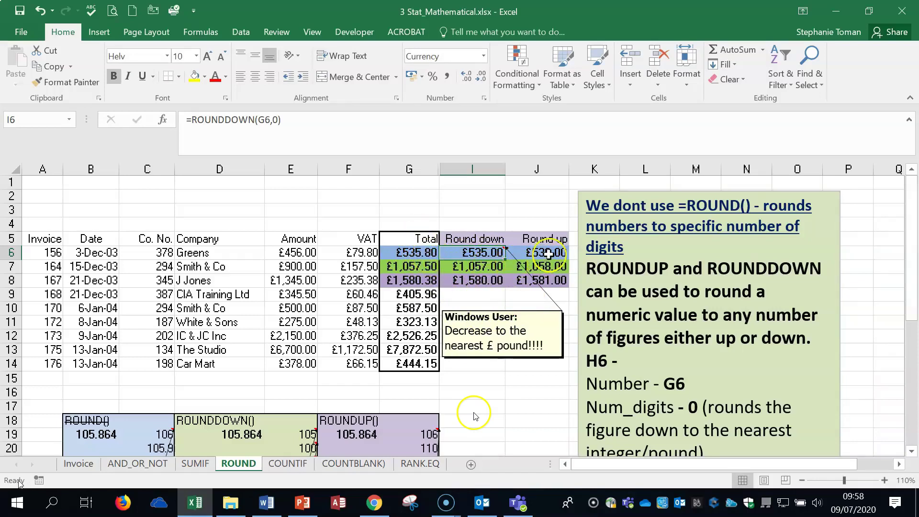
double_click(549, 254)
key("Escape")
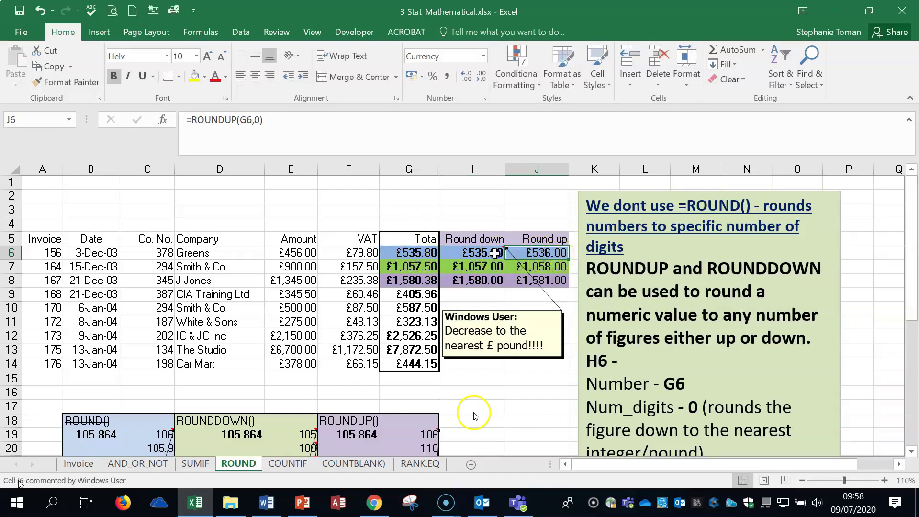
key("Left")
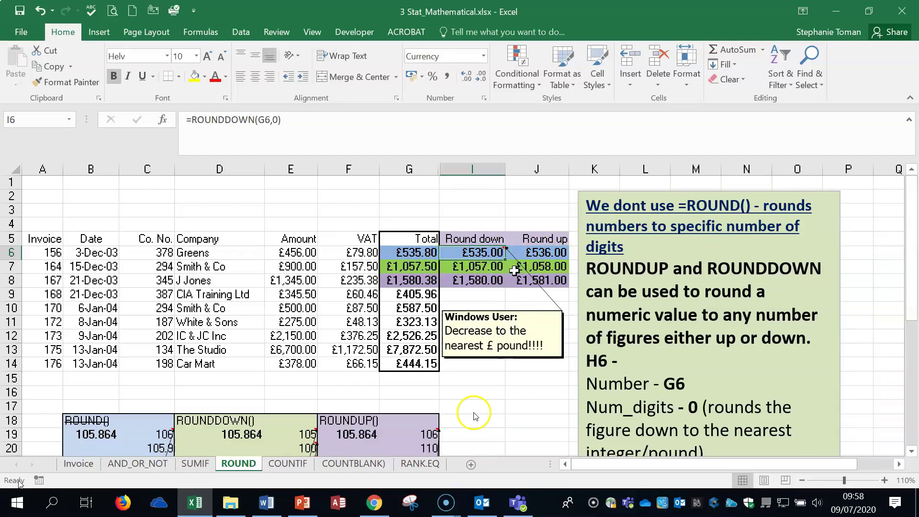
left_click(478, 266)
left_click(480, 280)
key("Right")
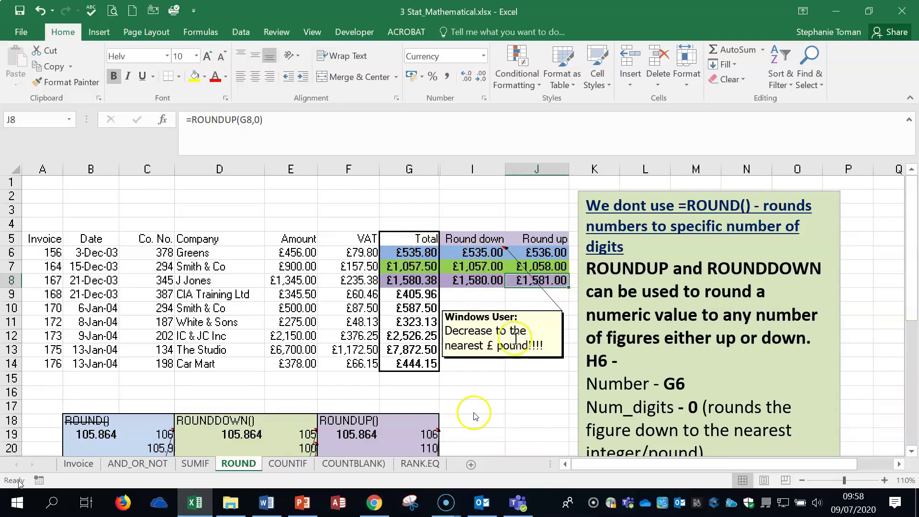
left_click(525, 400)
scroll(527, 398, "down", 2)
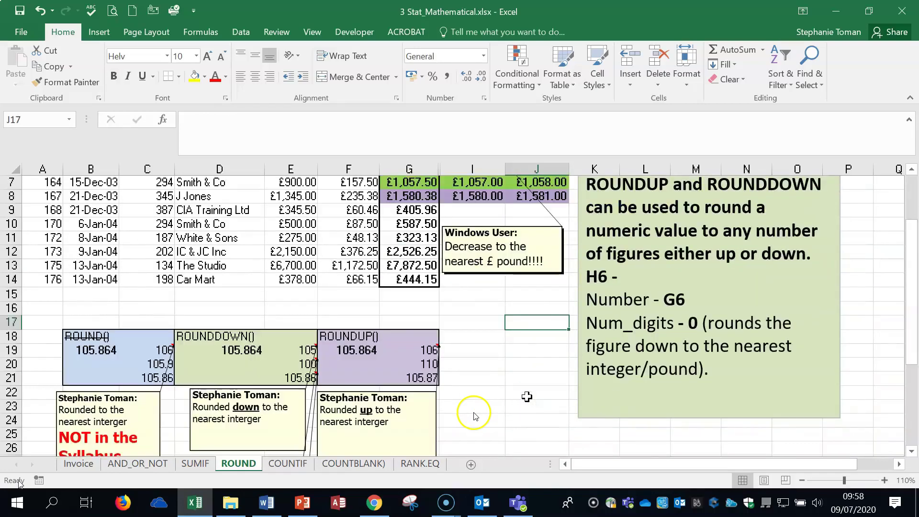
Recheck the ROUNDDOWN formula in I6 and the ROUNDUP formula in J6.
scroll(554, 381, "up", 2)
left_click(479, 252)
left_click(552, 252)
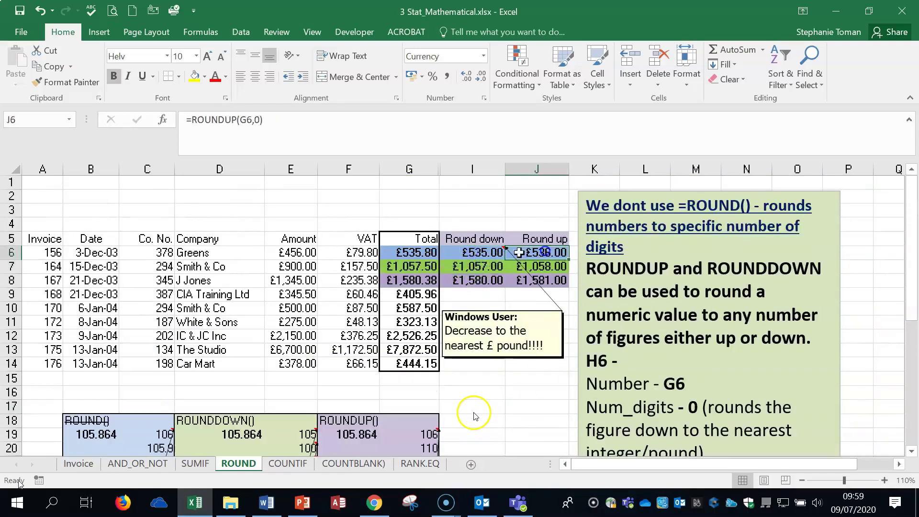
left_click(517, 406)
Inspect the 105.864 rounding examples in E21 and C19:C21, then return to the top table.
scroll(517, 406, "down", 2)
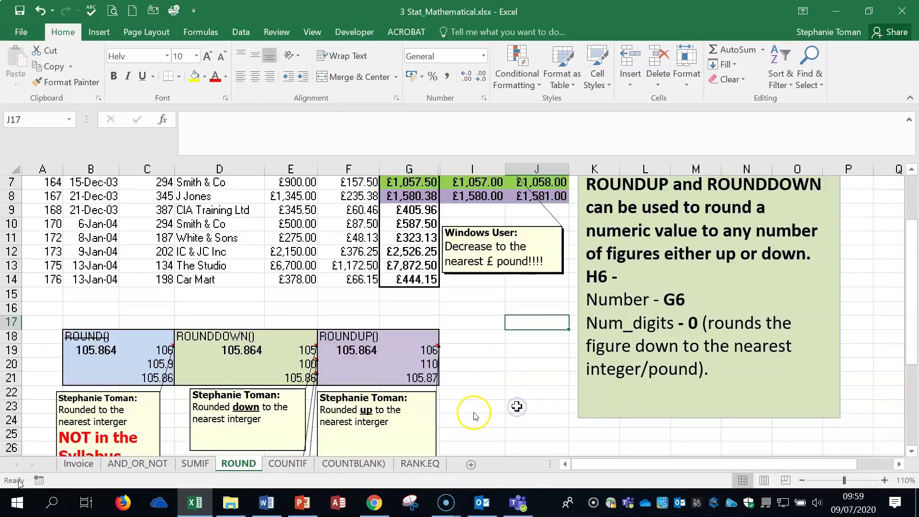
scroll(517, 406, "down", 2)
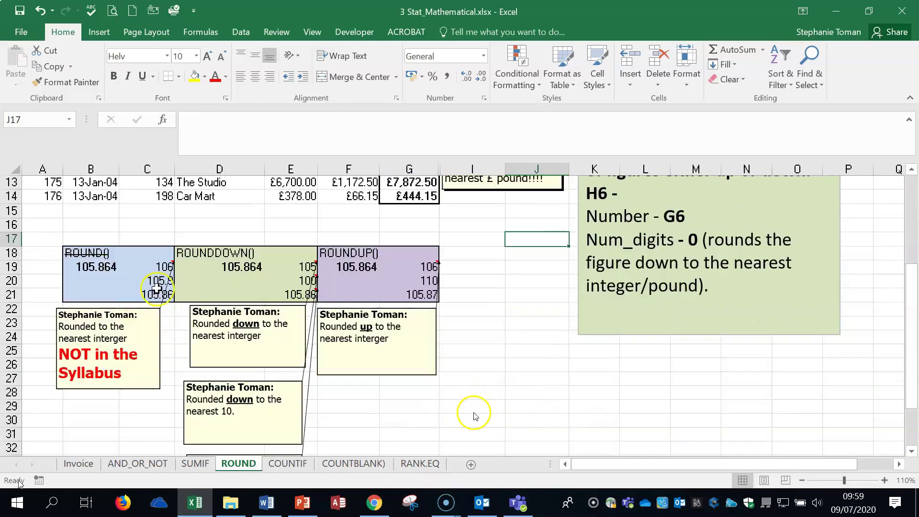
left_click(296, 294)
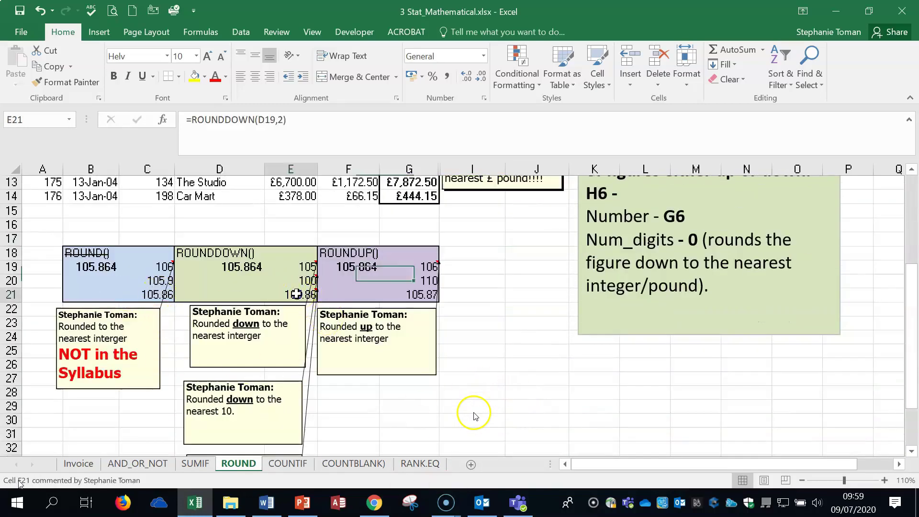
left_click(143, 295)
left_click(159, 268)
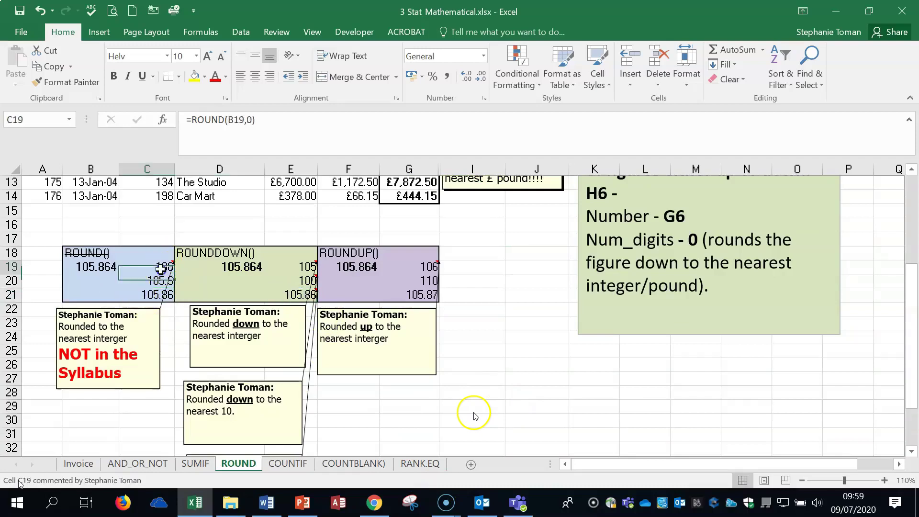
key("Down")
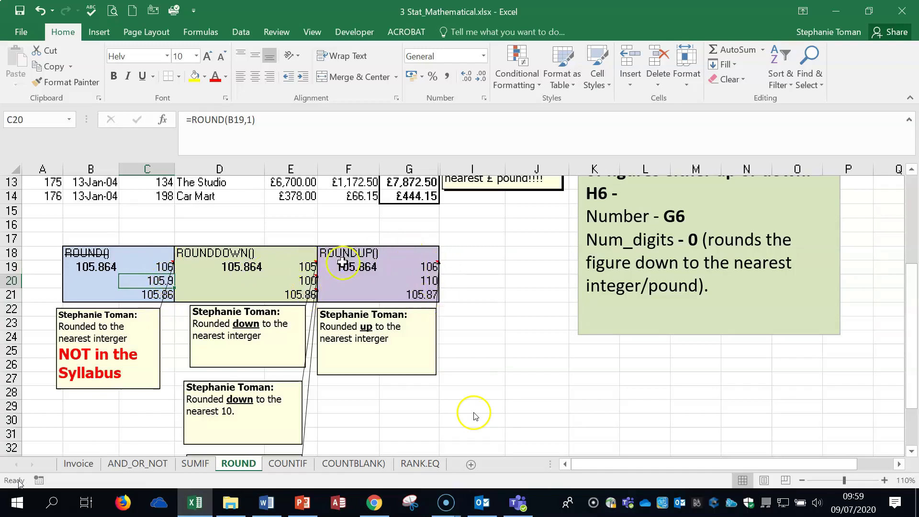
left_click(510, 351)
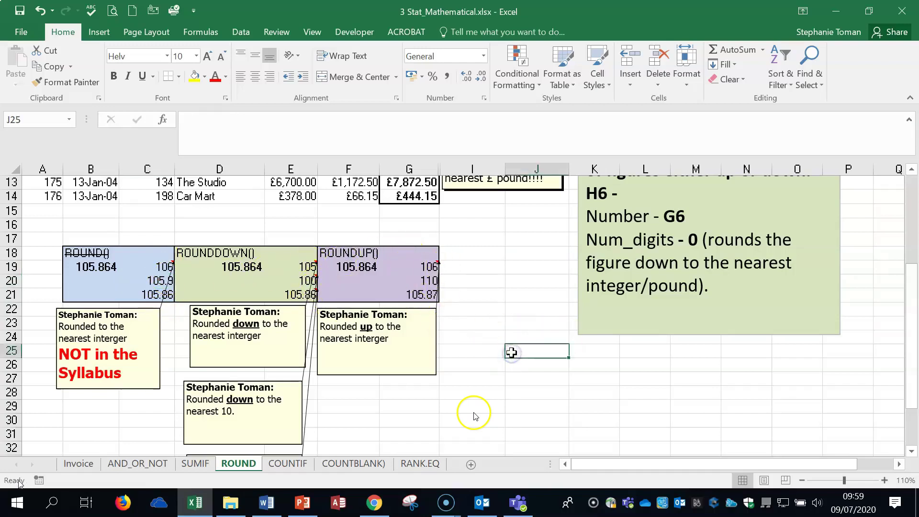
scroll(512, 352, "up", 4)
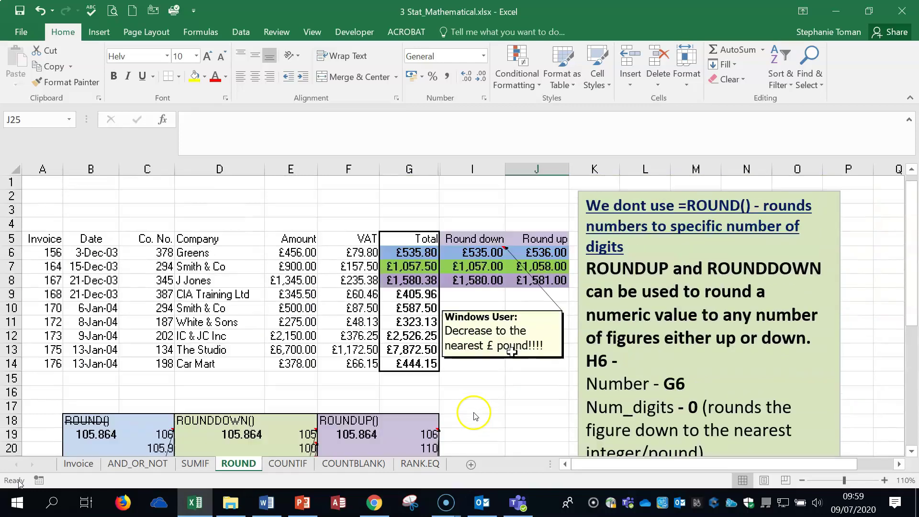
Clear the existing Round down formula from cell I6.
double_click(477, 252)
left_click(482, 254)
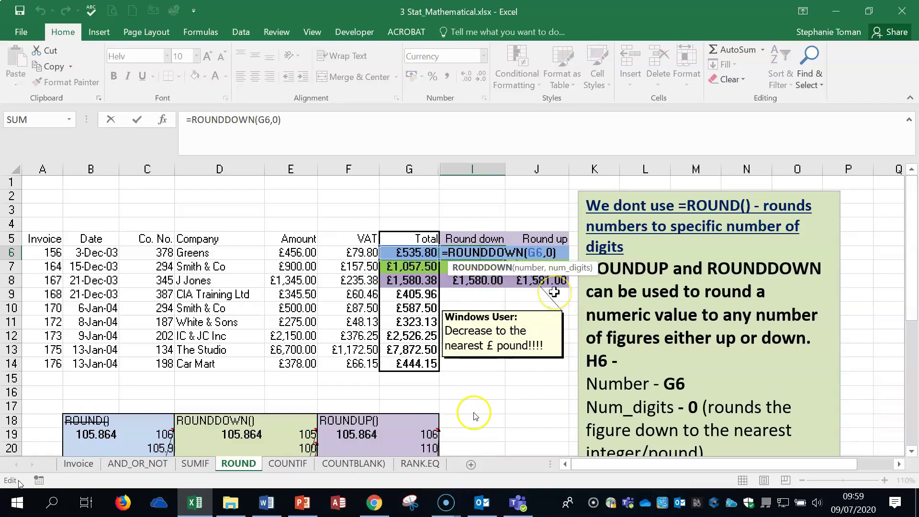
key("Return")
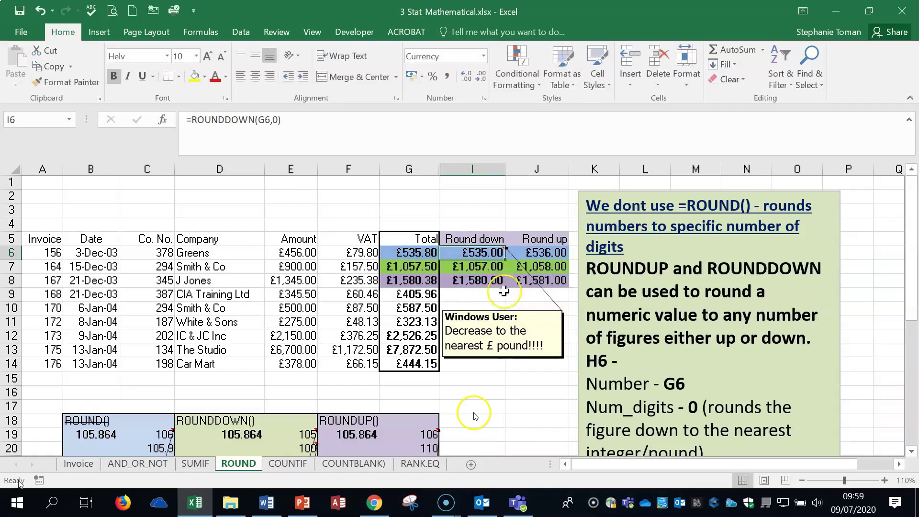
left_click(481, 257)
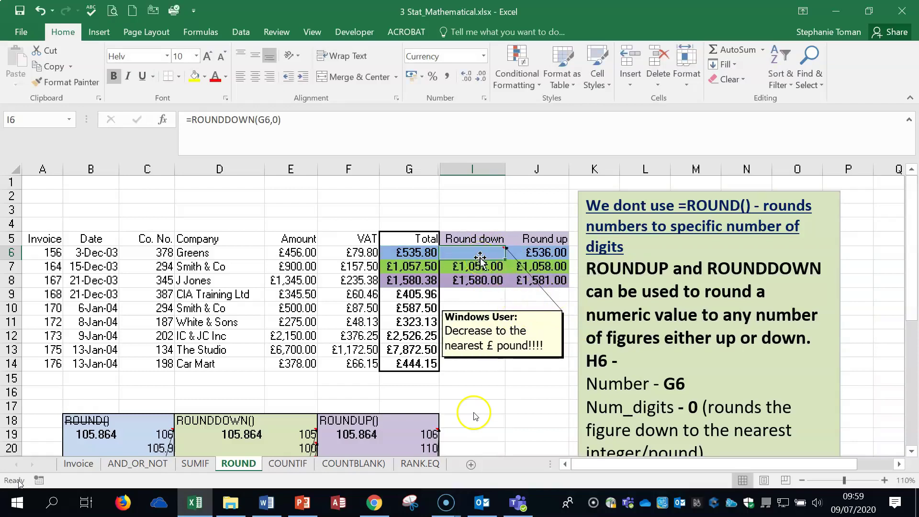
key("Delete")
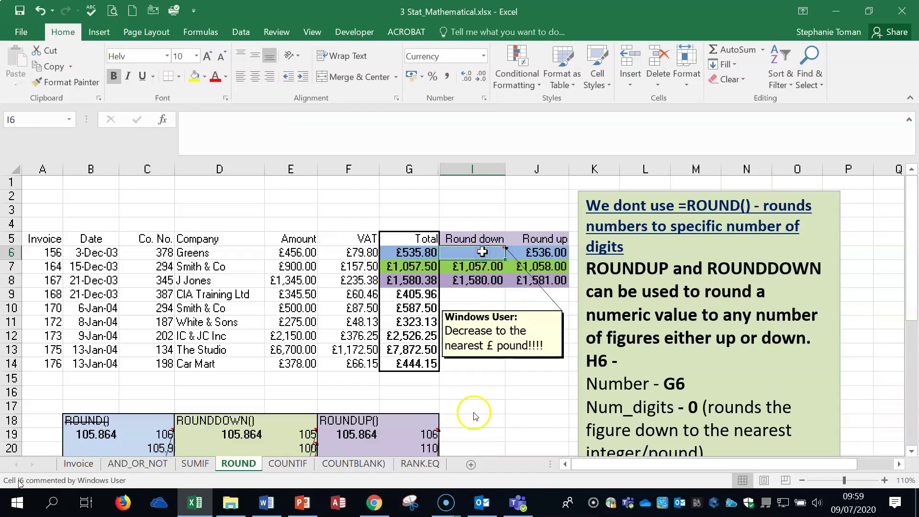
Enter a ROUNDDOWN of G6 to 1 decimal in I6 and fill it down to I8.
type("=rou")
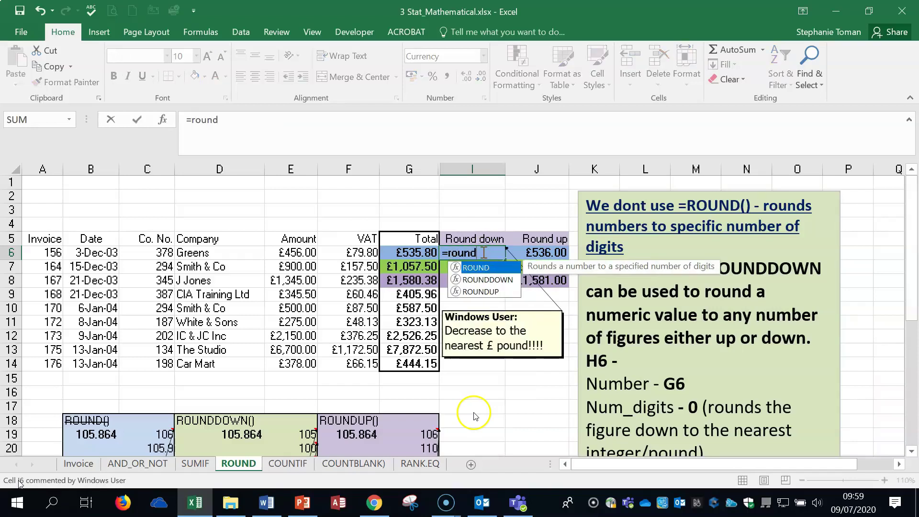
type("nd")
double_click(485, 279)
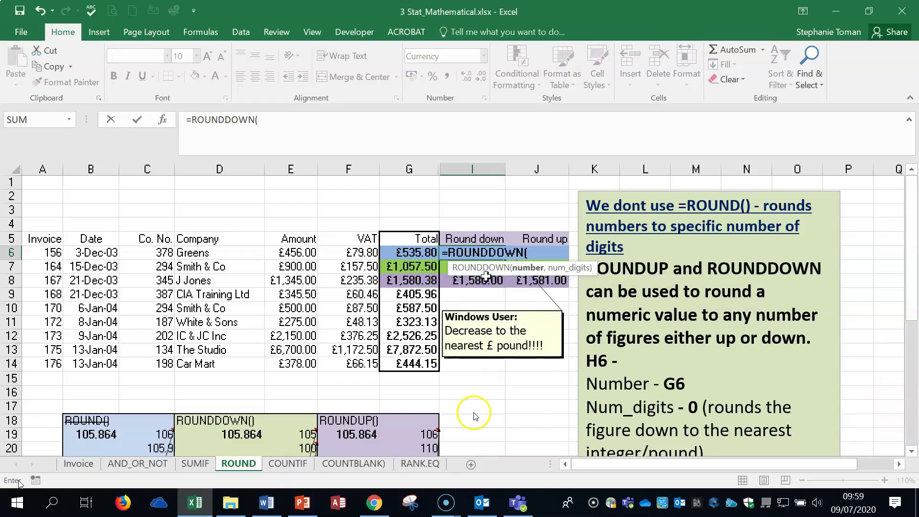
left_click(412, 253)
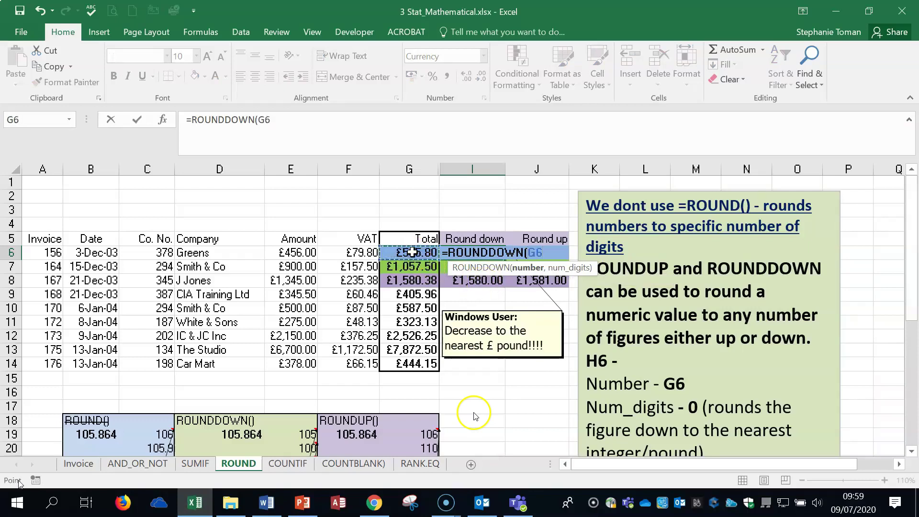
type(",1")
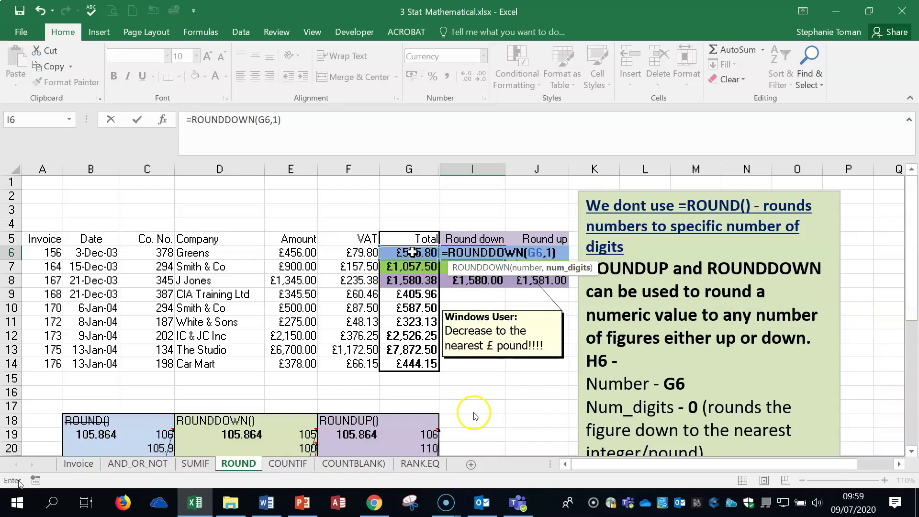
key("Return")
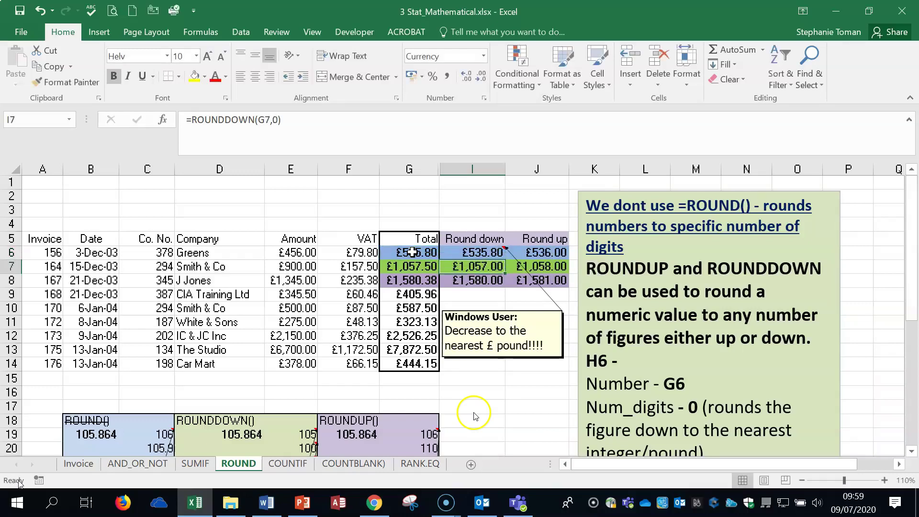
left_click(483, 254)
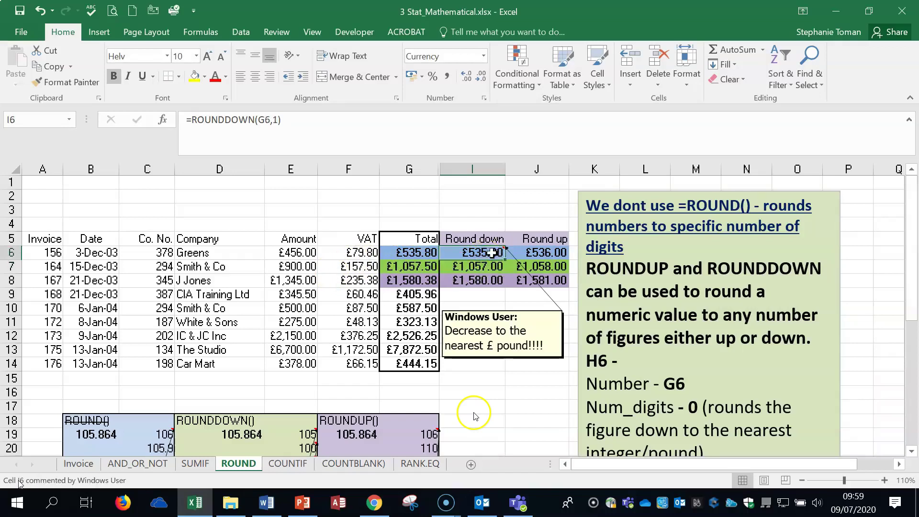
double_click(483, 254)
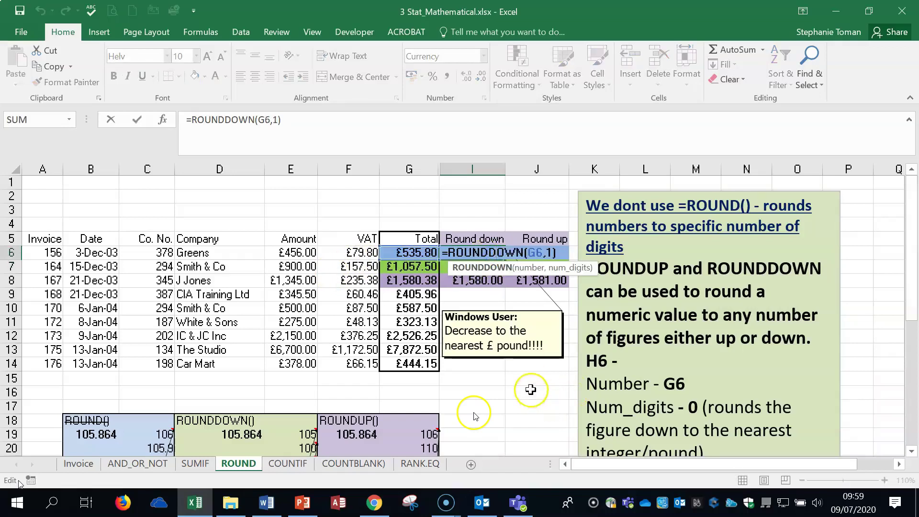
key("Escape")
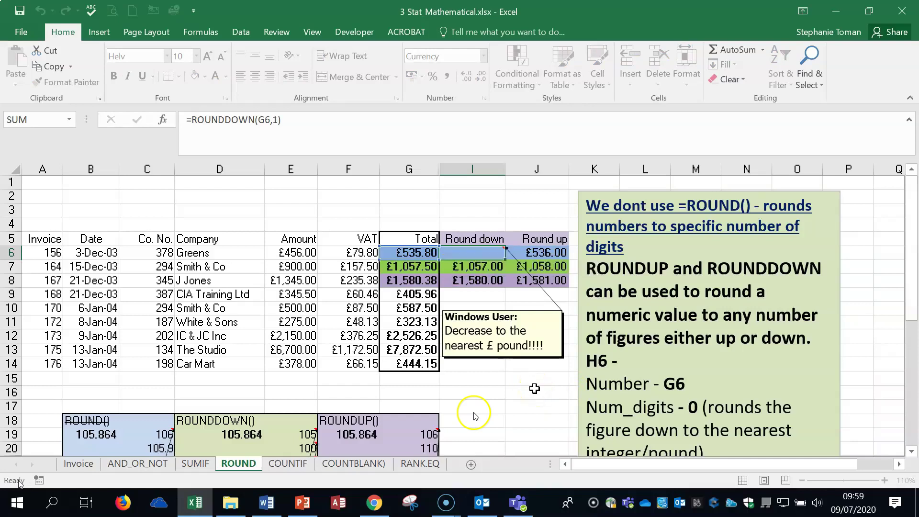
left_click_drag(505, 259, 503, 273)
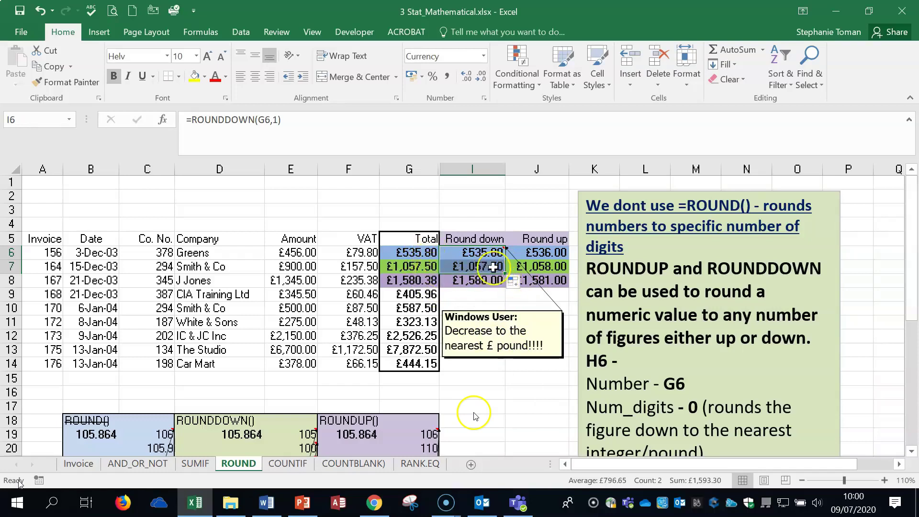
left_click_drag(506, 273, 506, 285)
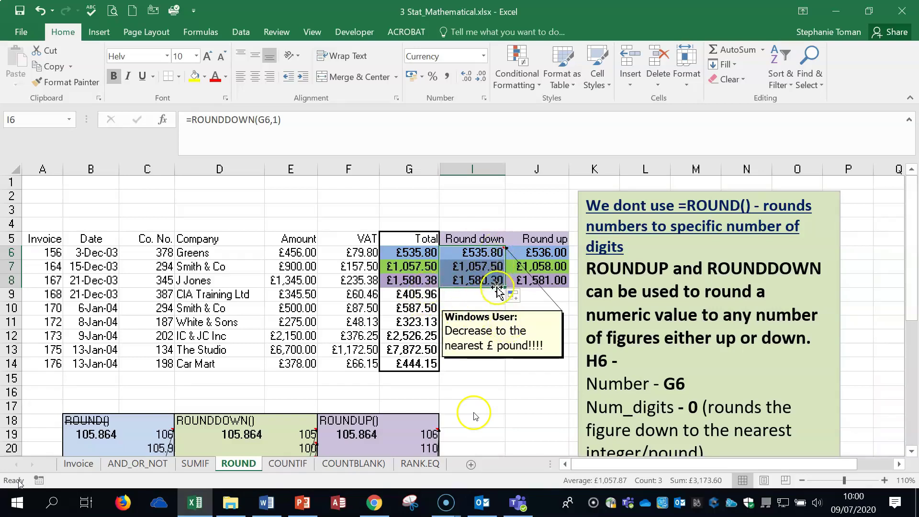
Change the I6 ROUNDDOWN digits to 0 for whole pounds and fill down to I8.
left_click(459, 252)
left_click(276, 119)
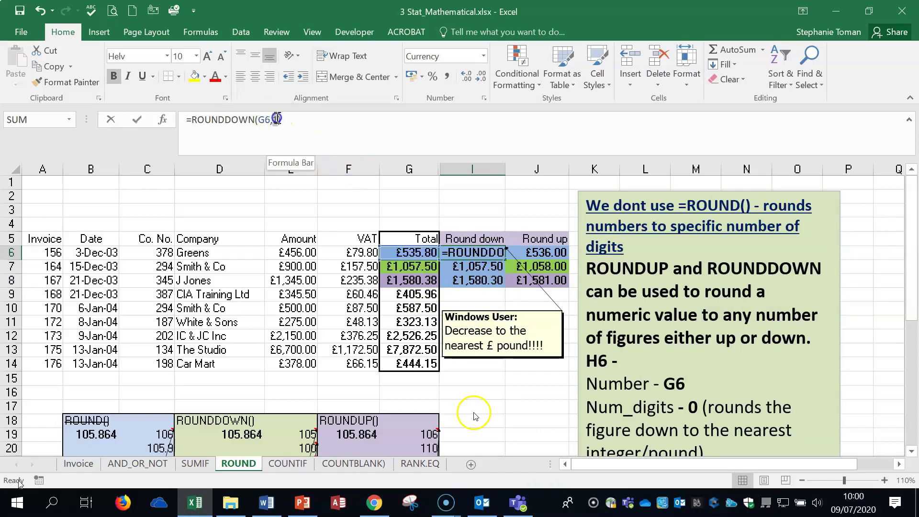
key("Delete")
type("0")
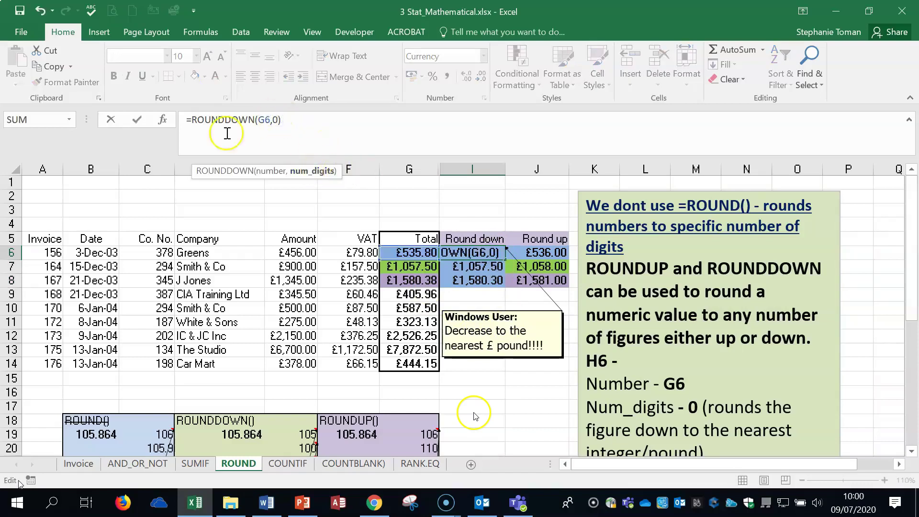
left_click(137, 120)
left_click_drag(505, 259, 505, 285)
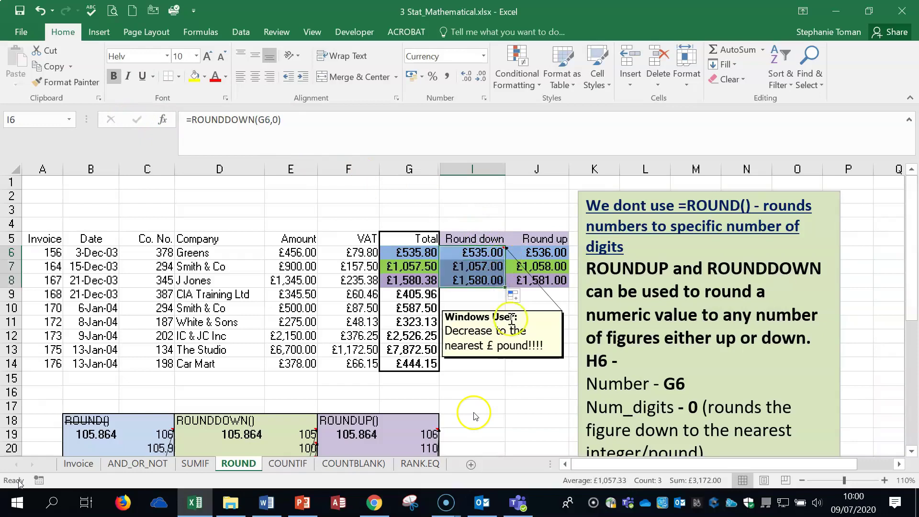
Set the digits to 2 as =ROUNDDOWN(G6,2), fill to I8, and verify the formula.
left_click(488, 251)
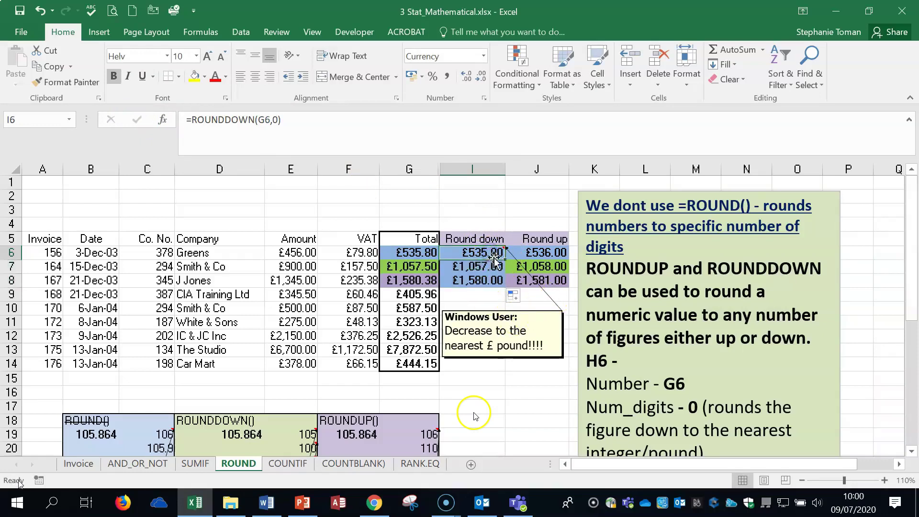
left_click(277, 119)
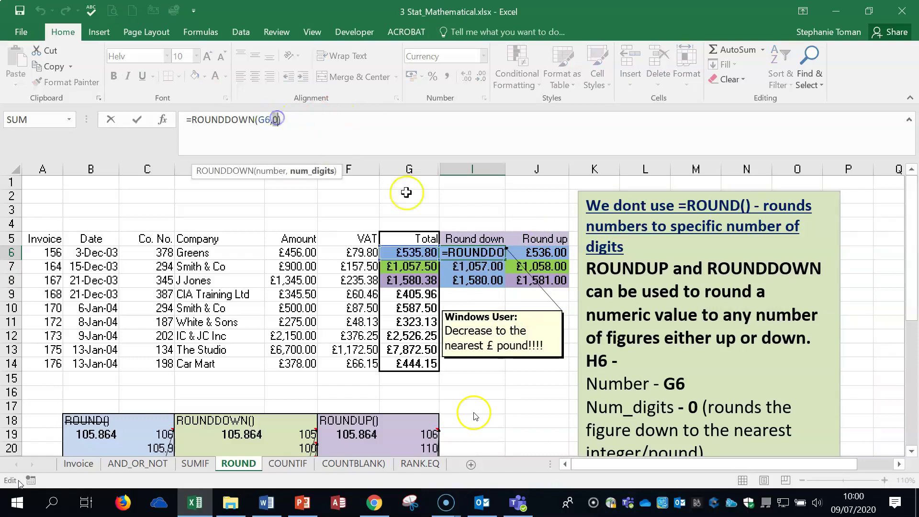
type("2")
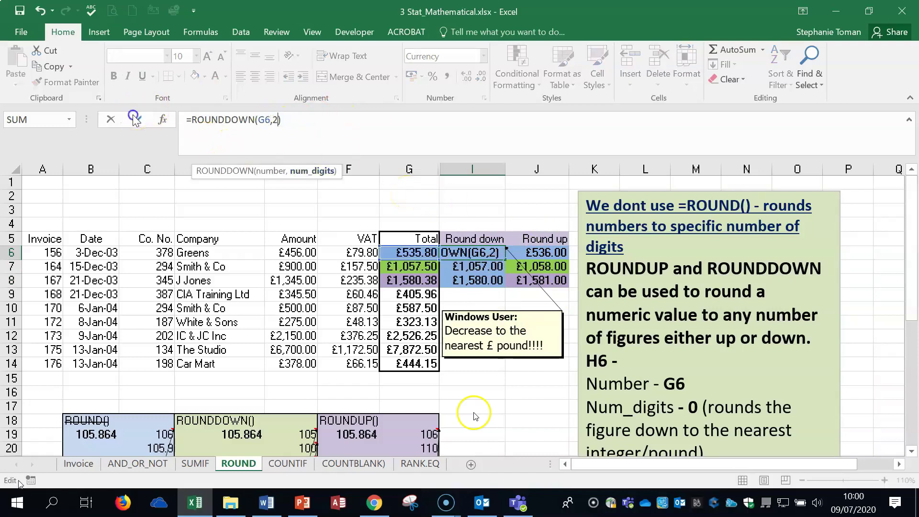
key("ctrl+Return")
left_click_drag(505, 260, 503, 284)
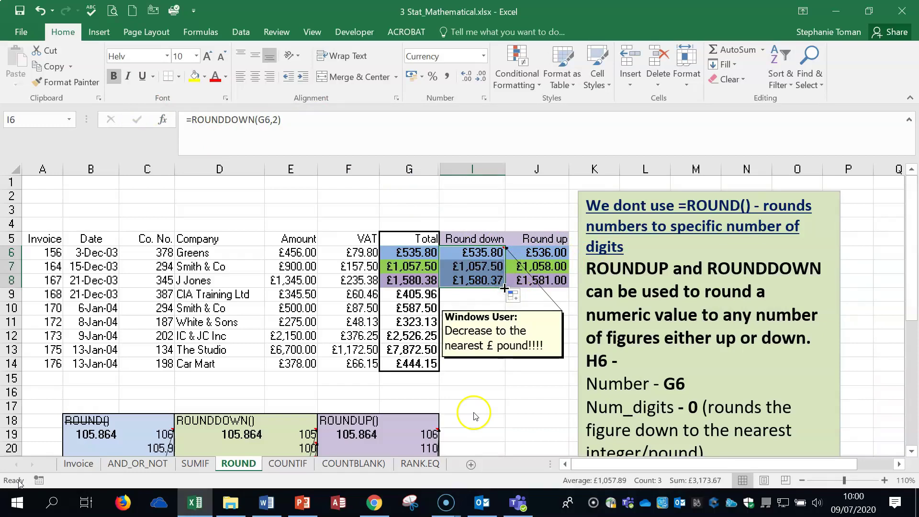
left_click(533, 378)
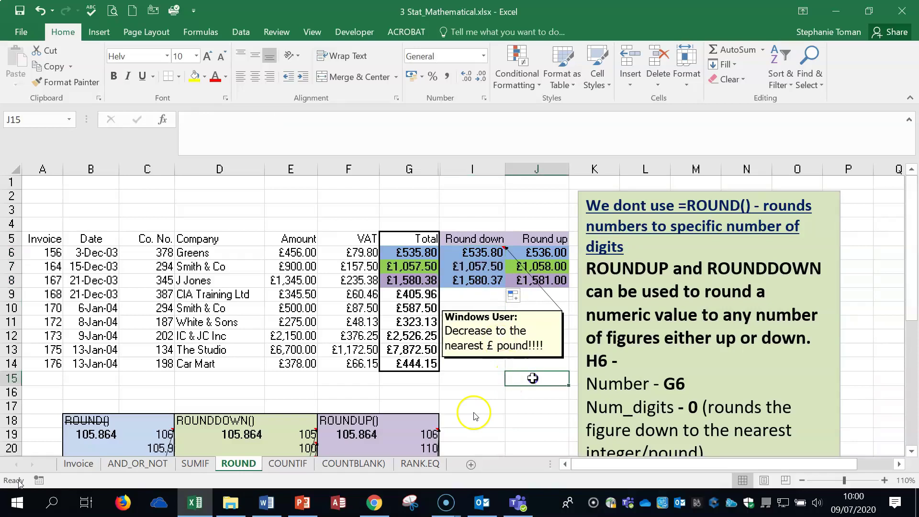
double_click(472, 253)
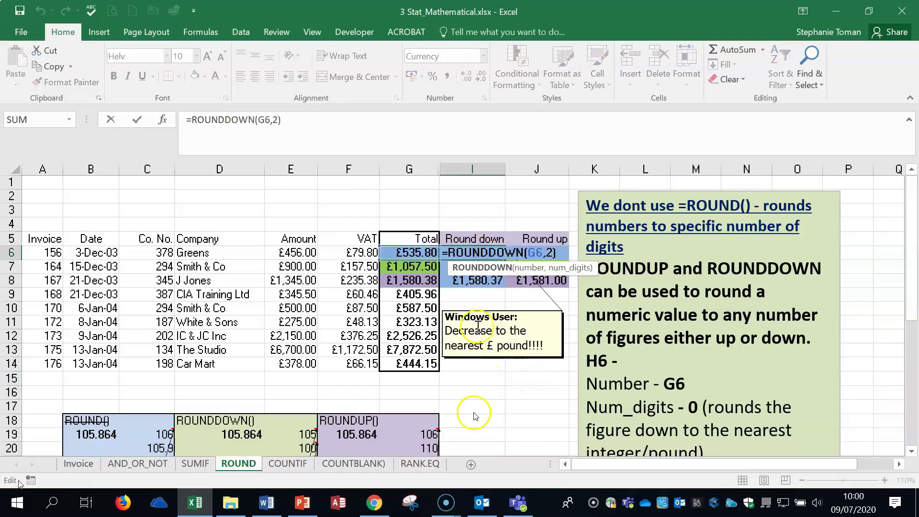
key("Escape")
left_click(163, 119)
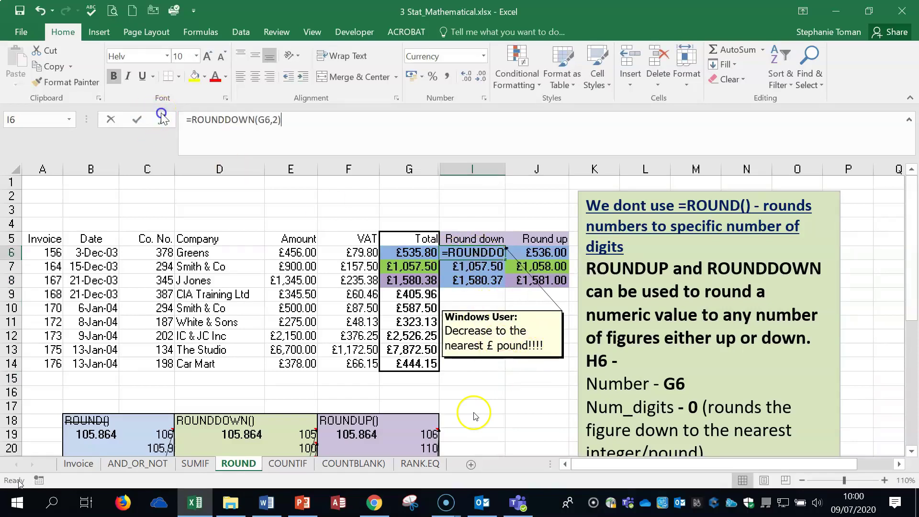
left_click_drag(615, 207, 681, 210)
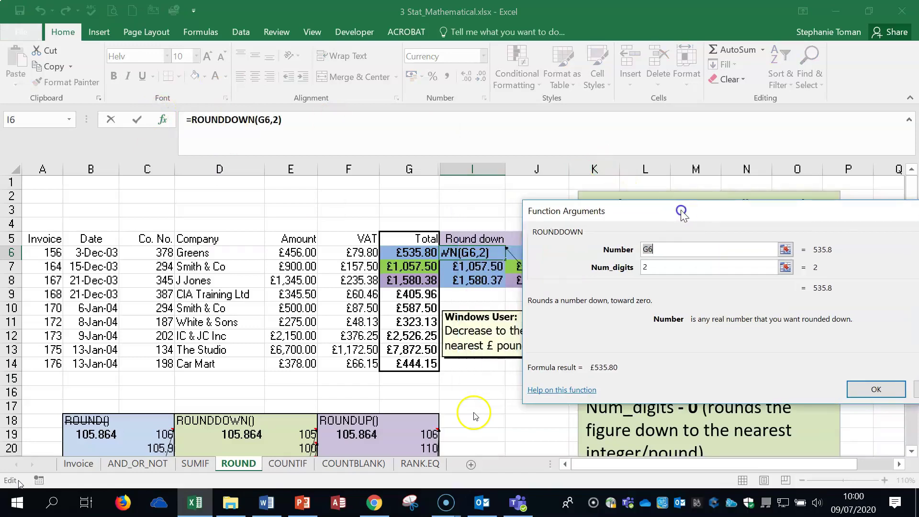
left_click(676, 267)
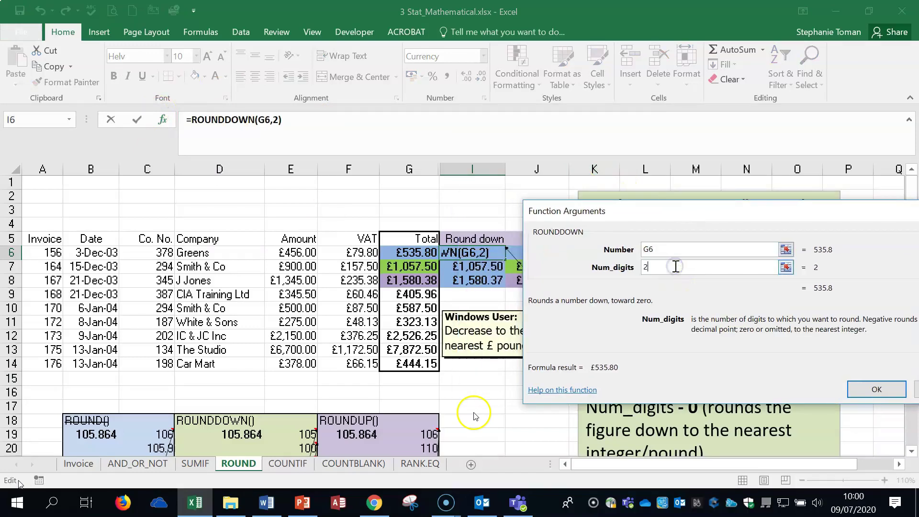
left_click(675, 249)
left_click(676, 267)
left_click_drag(770, 218, 688, 206)
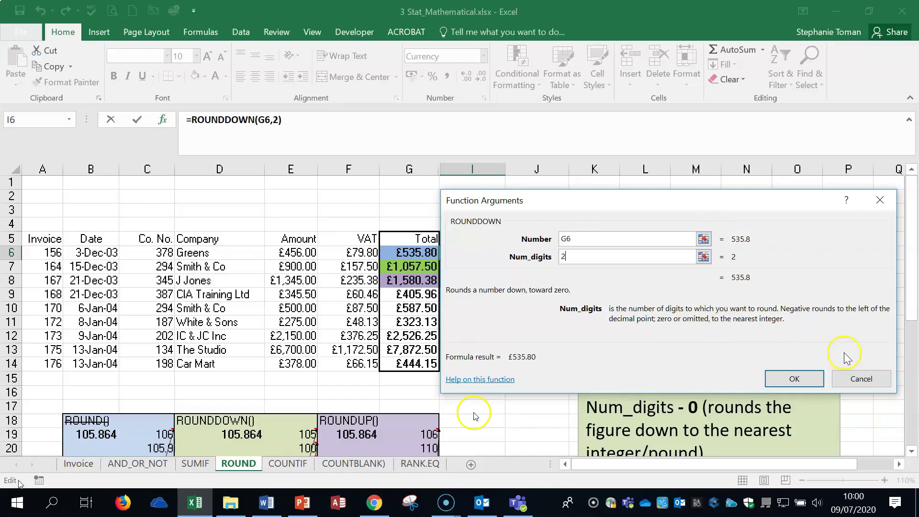
left_click(878, 380)
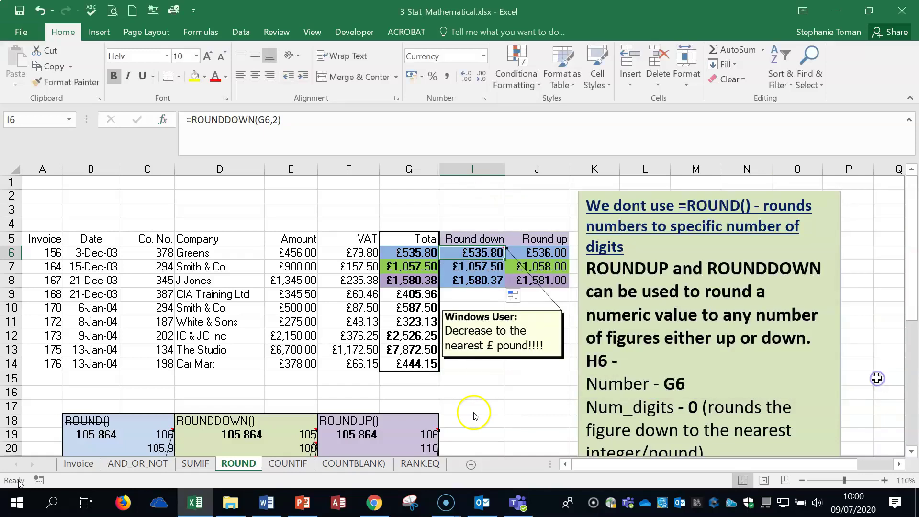
left_click(524, 402)
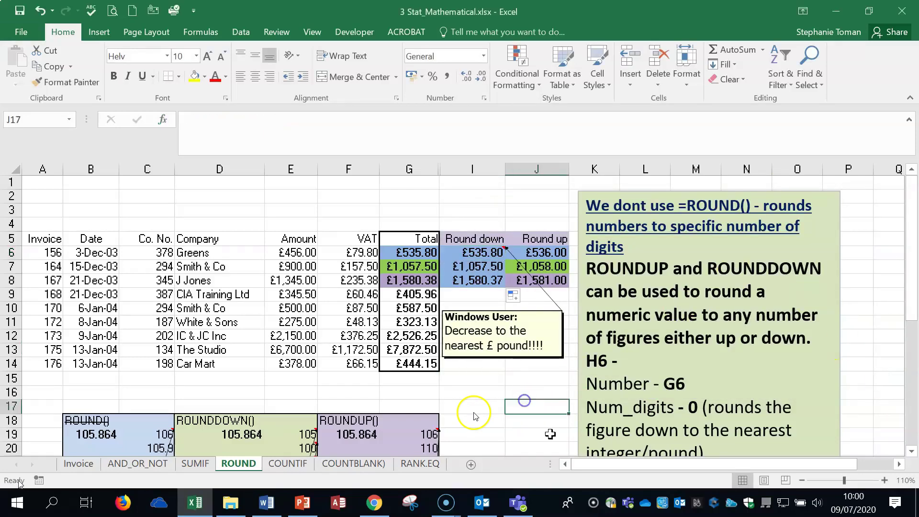
left_click(289, 464)
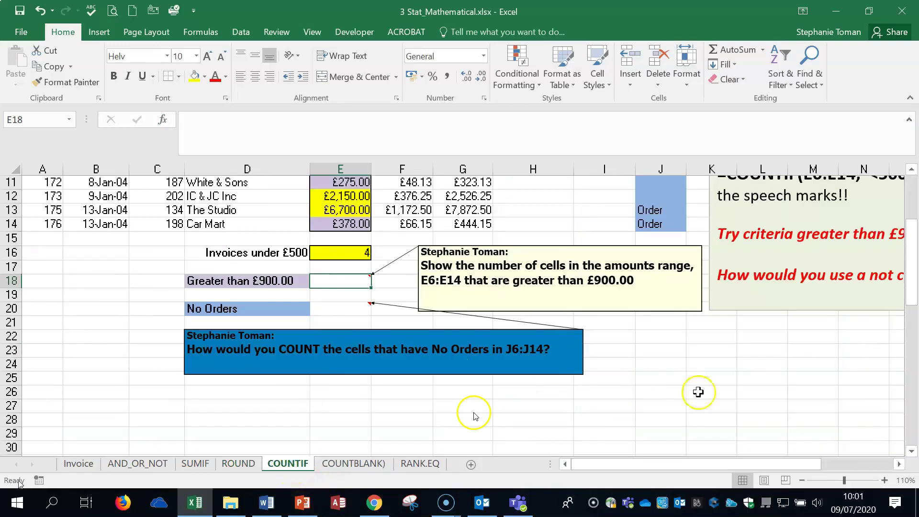
scroll(475, 416, "up", 2)
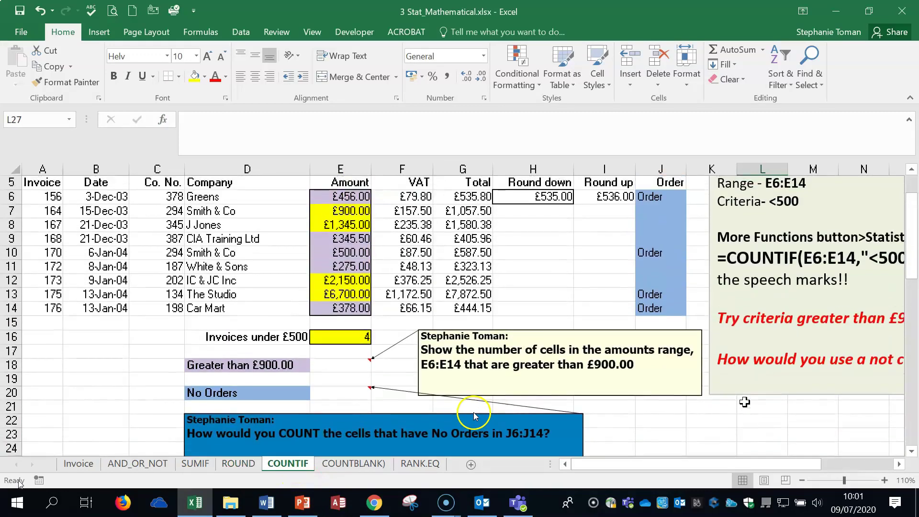
double_click(337, 337)
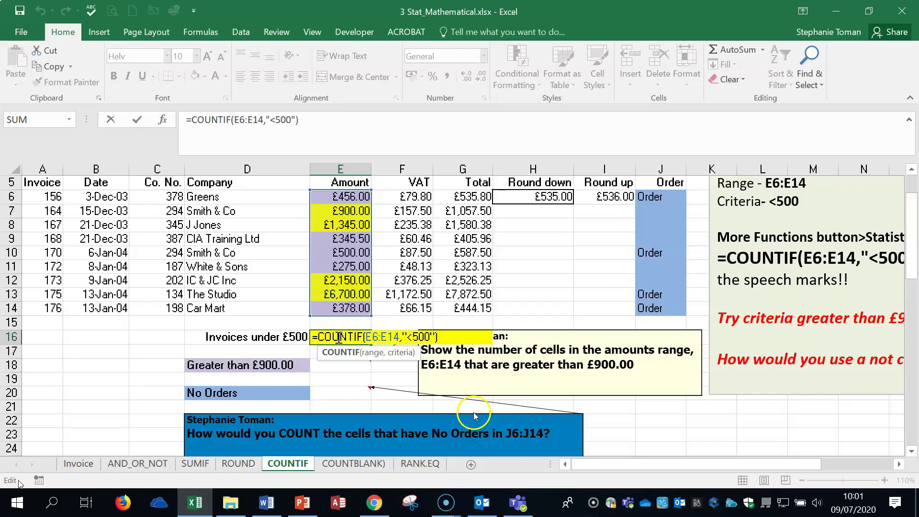
key("ctrl+Return")
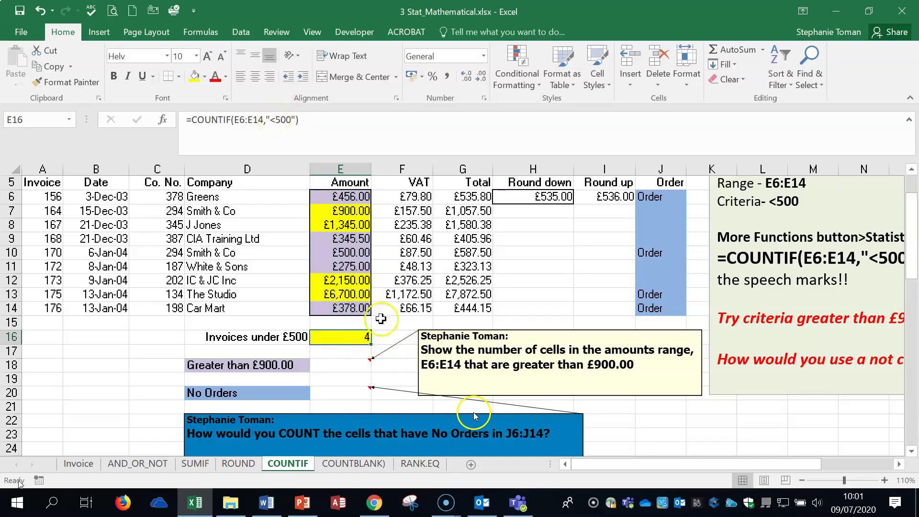
double_click(356, 337)
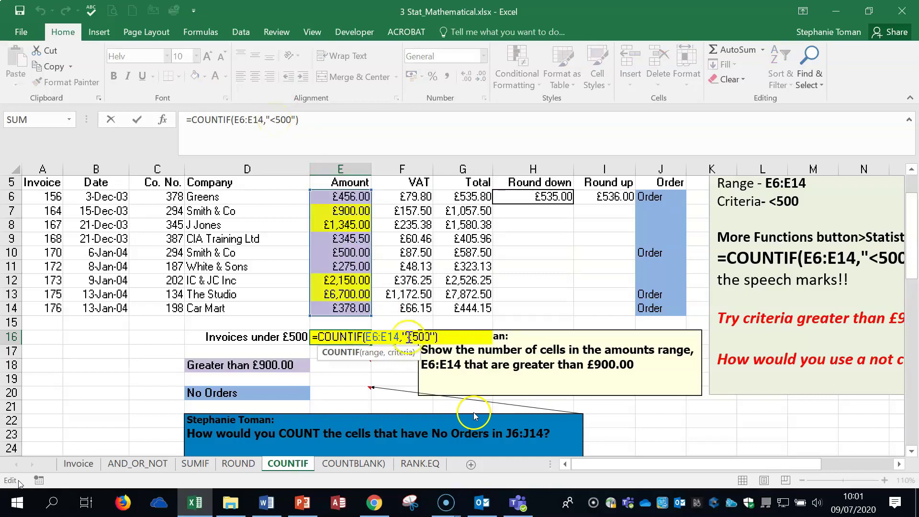
left_click_drag(408, 337, 413, 337)
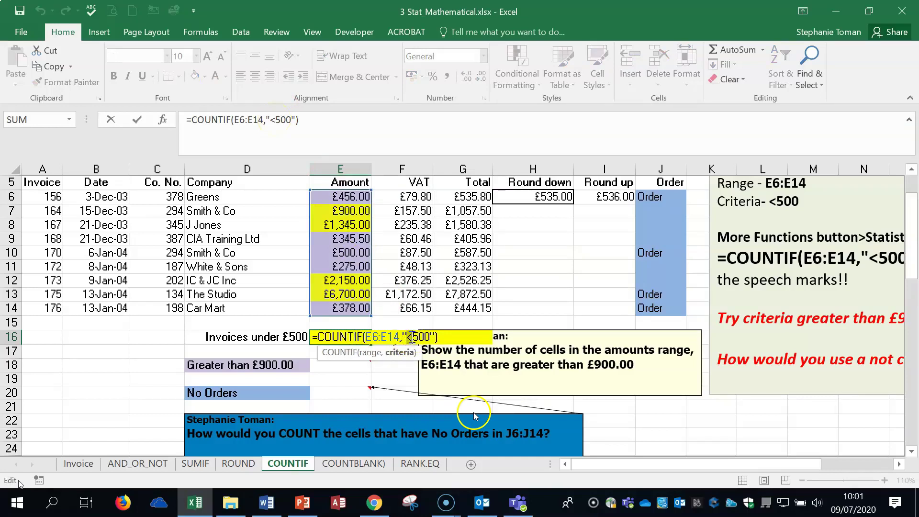
type(">")
key("Return")
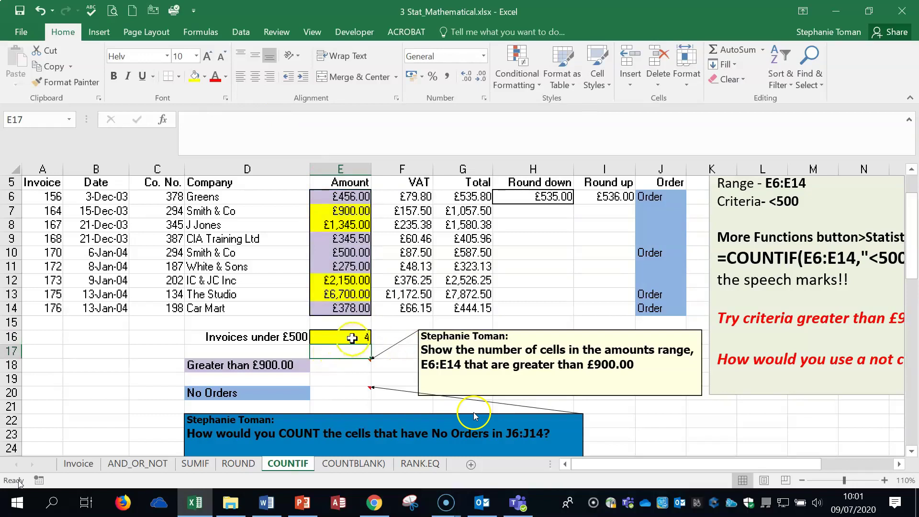
left_click(352, 338)
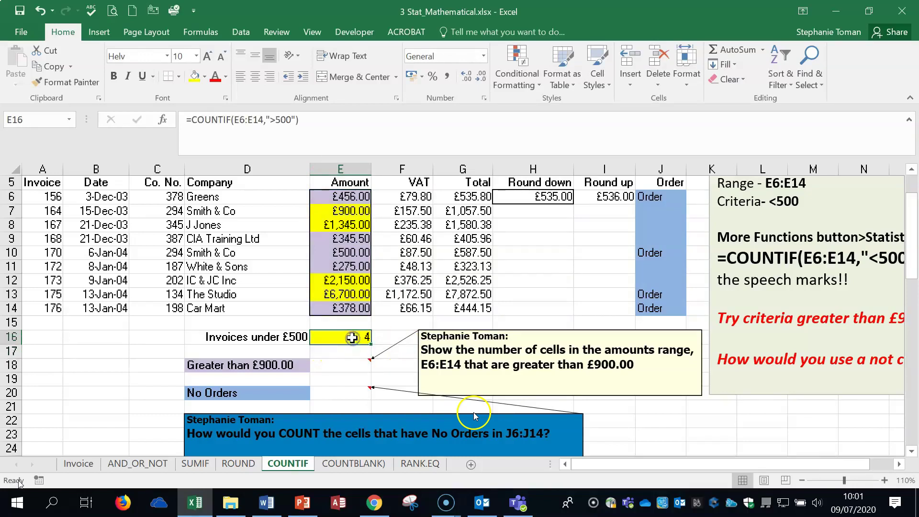
left_click(276, 118)
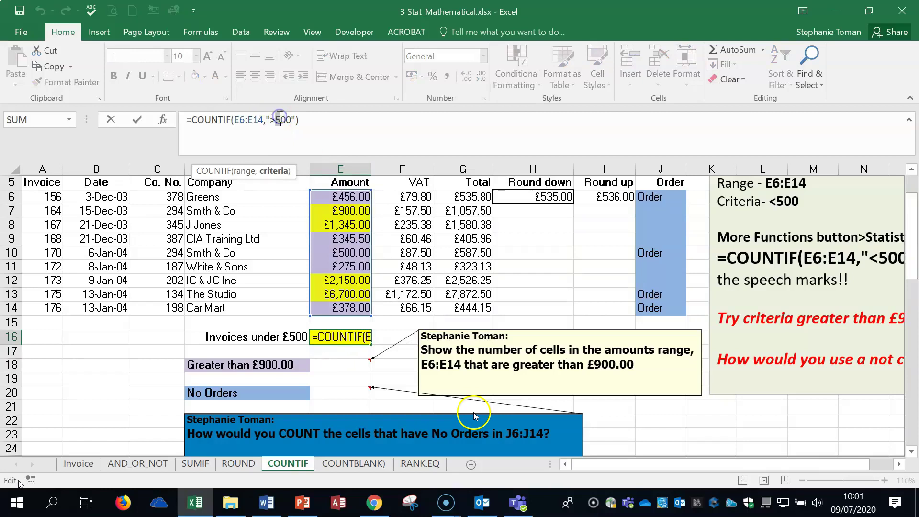
type("9")
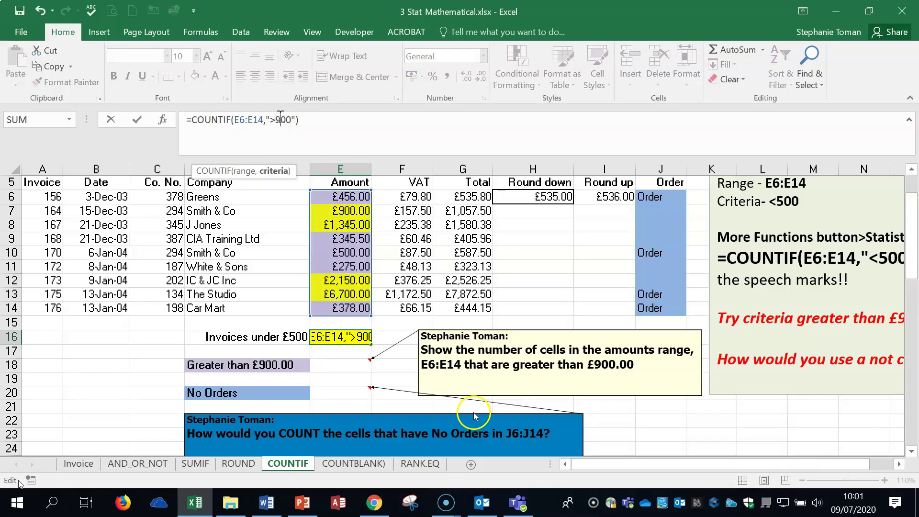
left_click(137, 120)
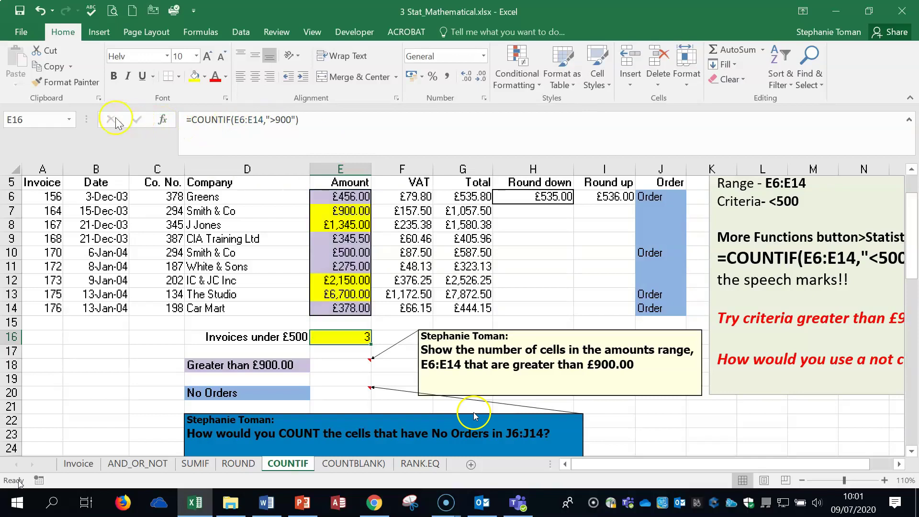
left_click(40, 11)
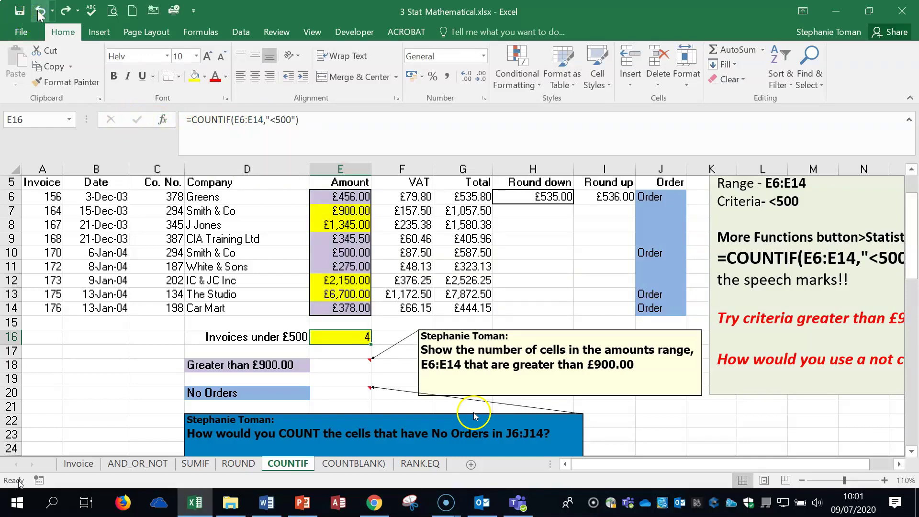
left_click(354, 197)
left_click(357, 210)
left_click(358, 224)
left_click(357, 239)
Retype =COUNTIF(E6:E14,"<500") in E16 using autocomplete.
left_click(359, 336)
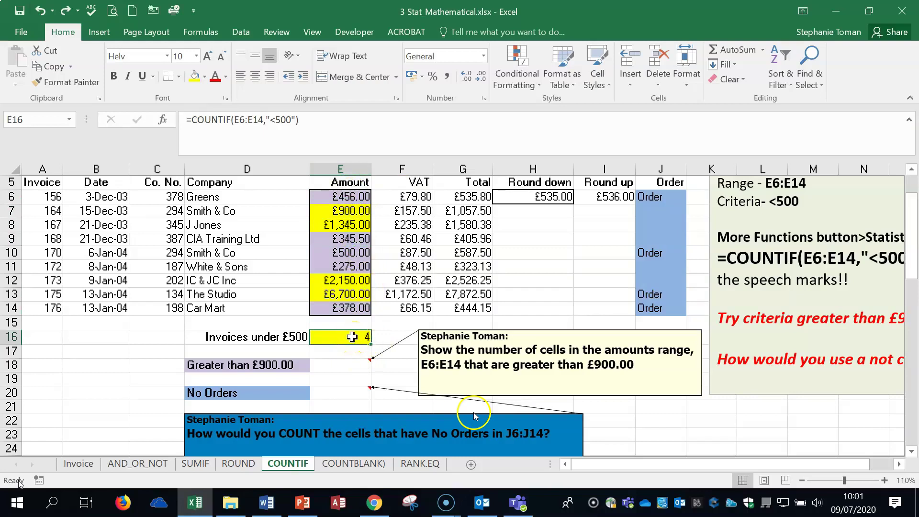
type("=counm")
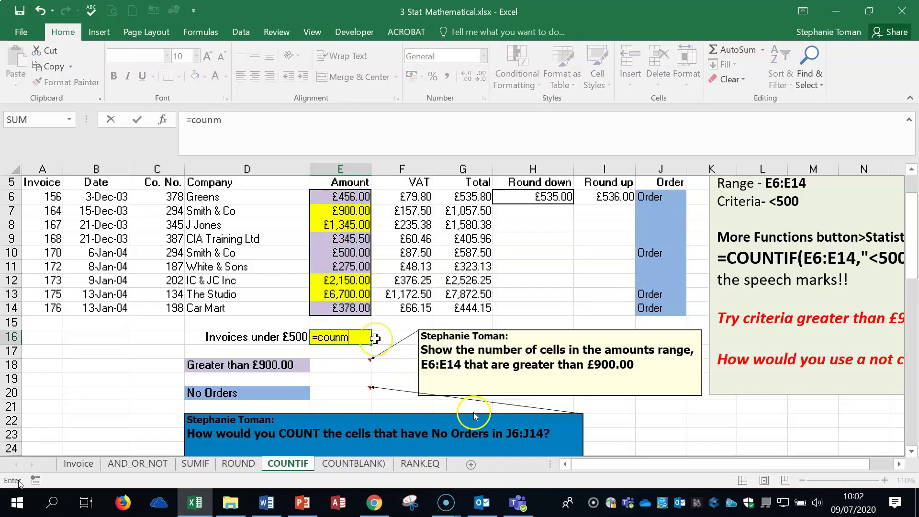
key("BackSpace")
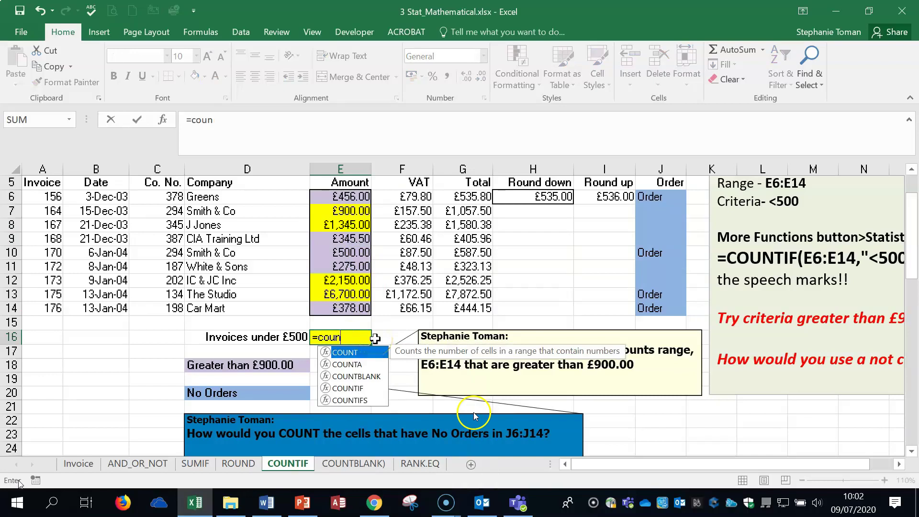
double_click(354, 389)
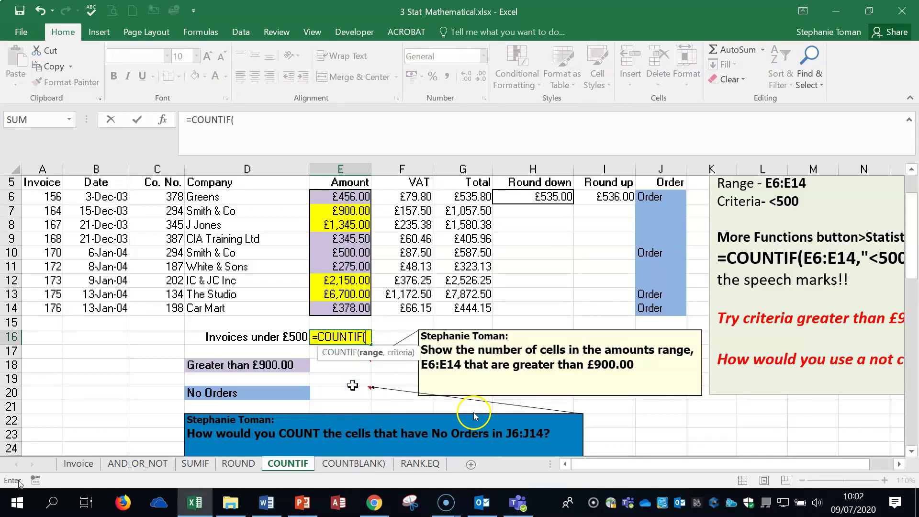
left_click_drag(356, 197, 352, 310)
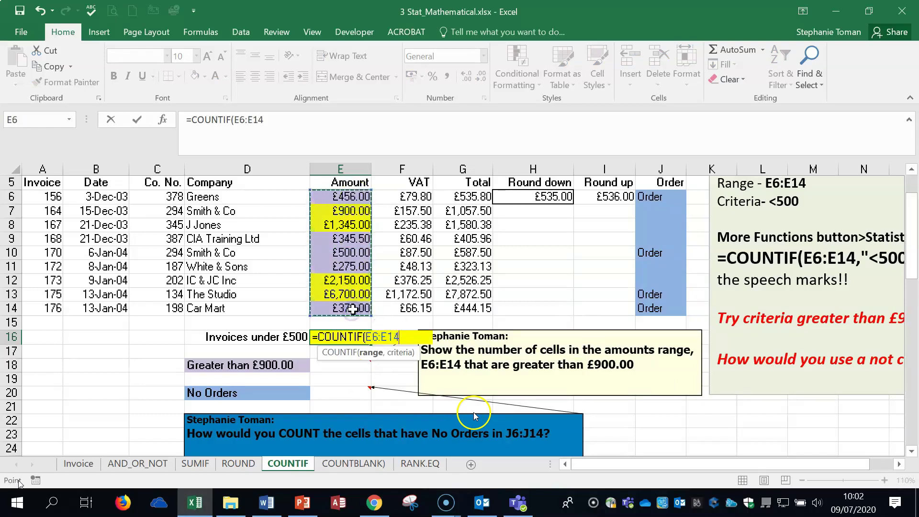
type(",")
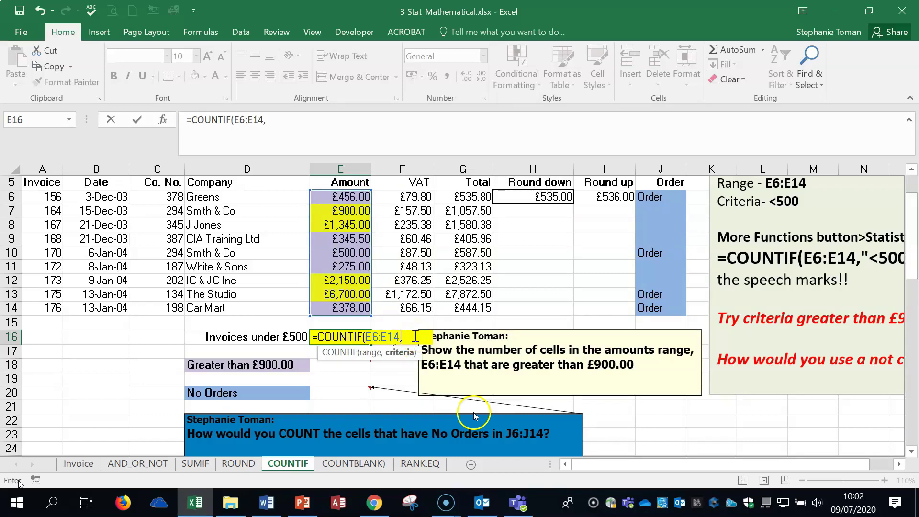
type("\"<500\"")
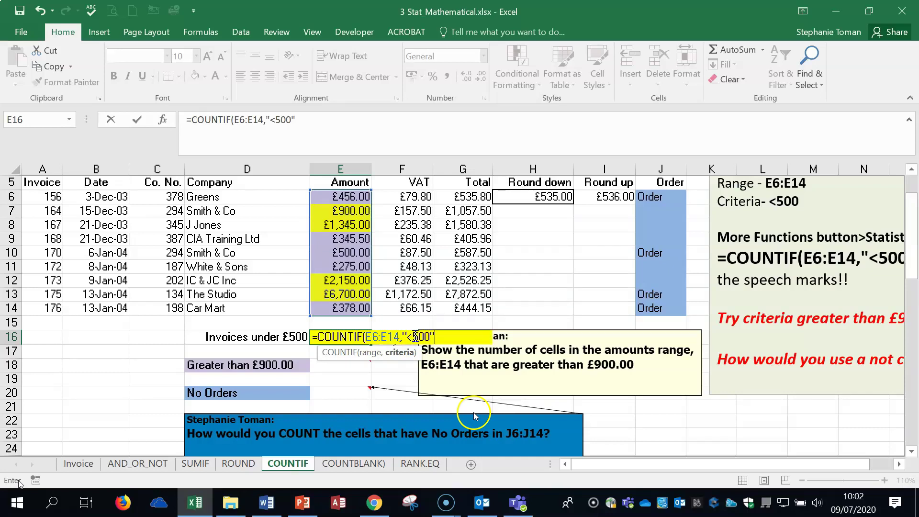
type(")")
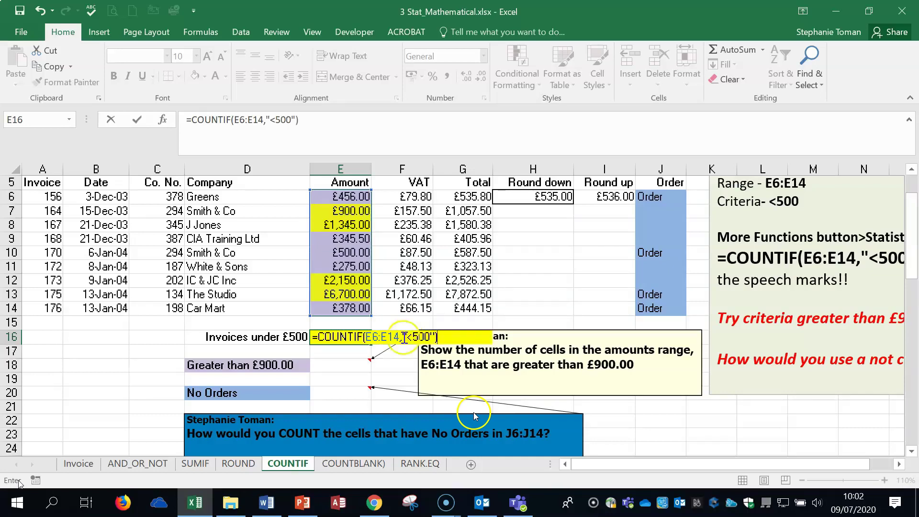
key("Return")
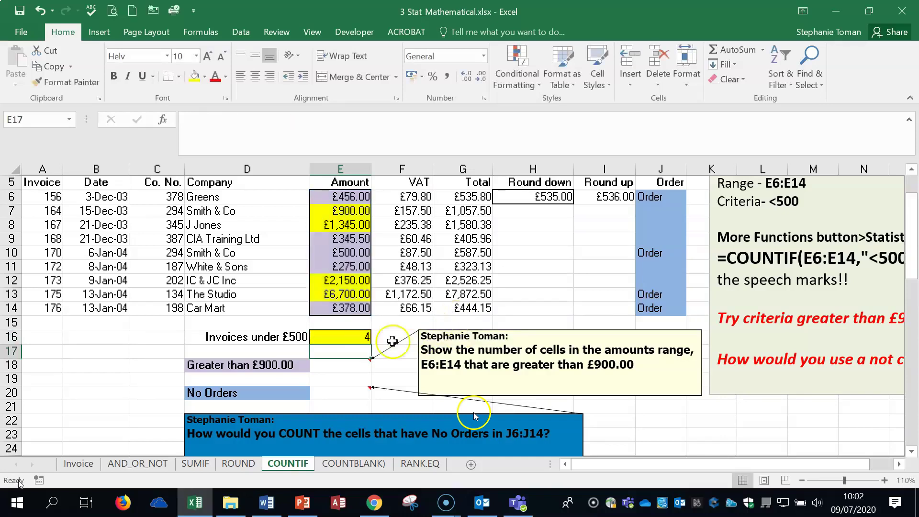
Delete the formula from E16, leaving it empty.
left_click(351, 337)
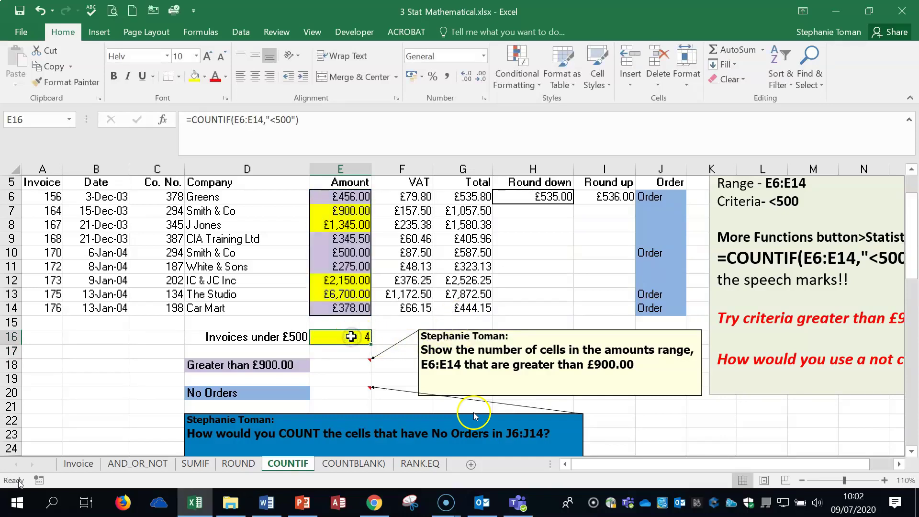
key("Delete")
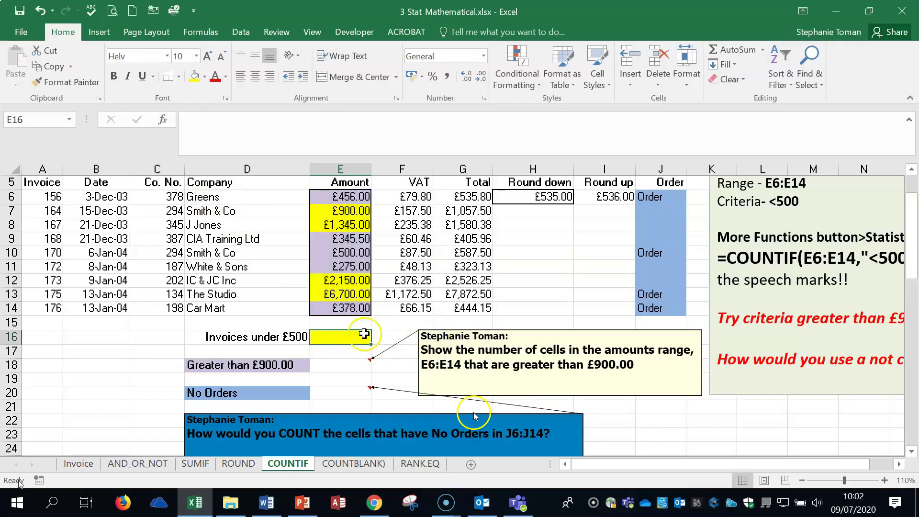
type("=count")
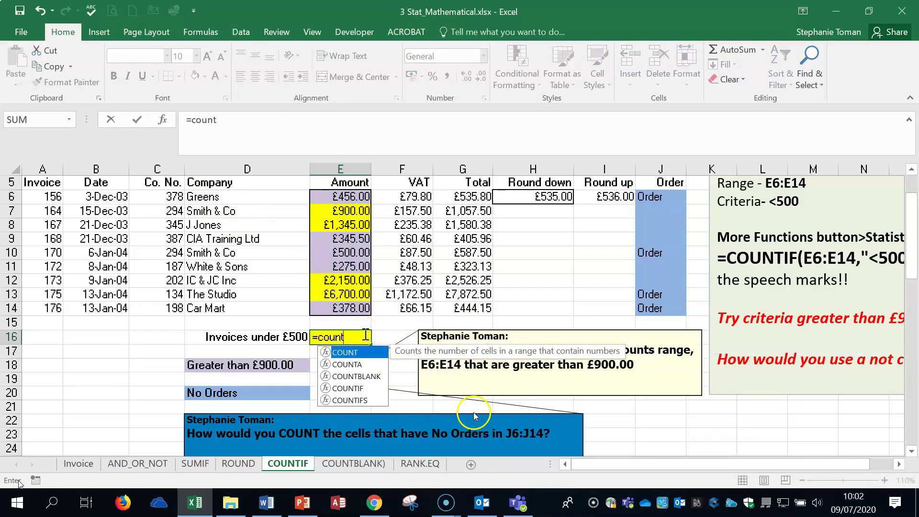
key("BackSpace")
key("BackSpace")
key("BackSpace")
key("BackSpace")
key("BackSpace")
key("BackSpace")
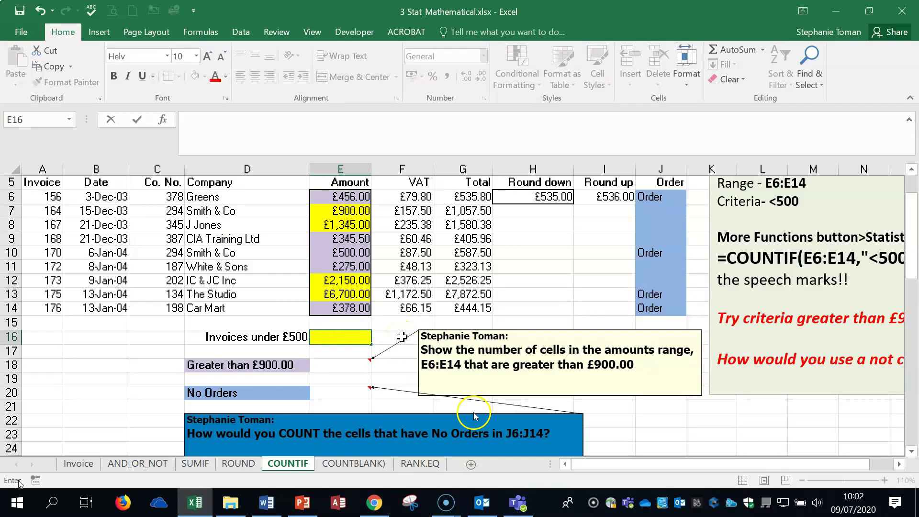
Search Insert Function for count, compare COUNT, COUNTA and COUNTIF, and pick COUNTIF.
left_click(163, 119)
left_click_drag(638, 163, 685, 187)
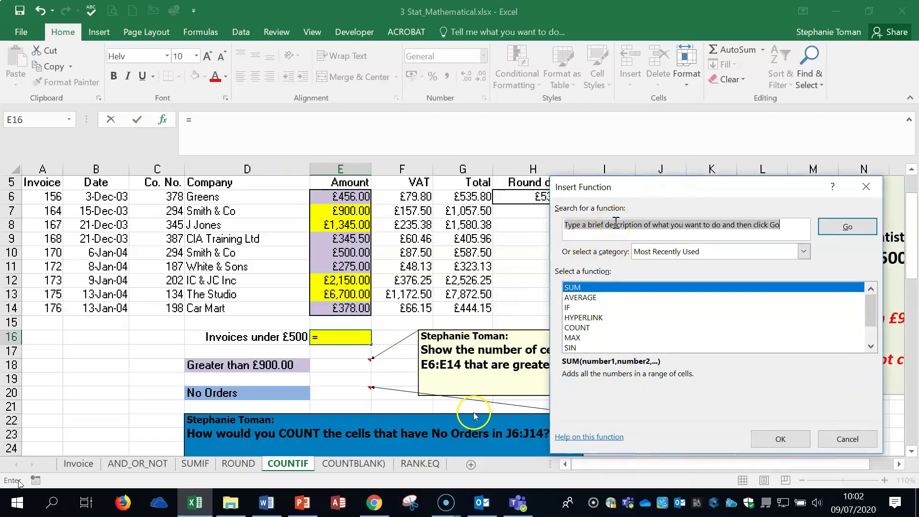
type("count")
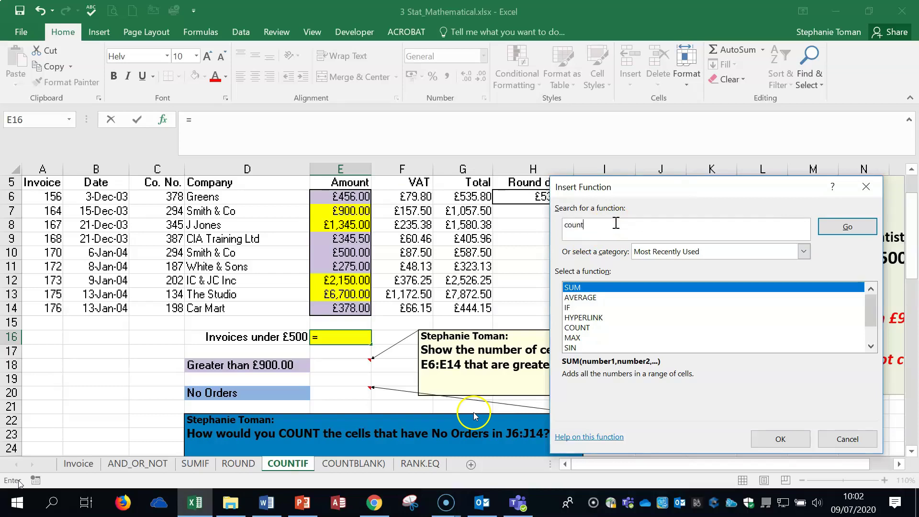
left_click(847, 228)
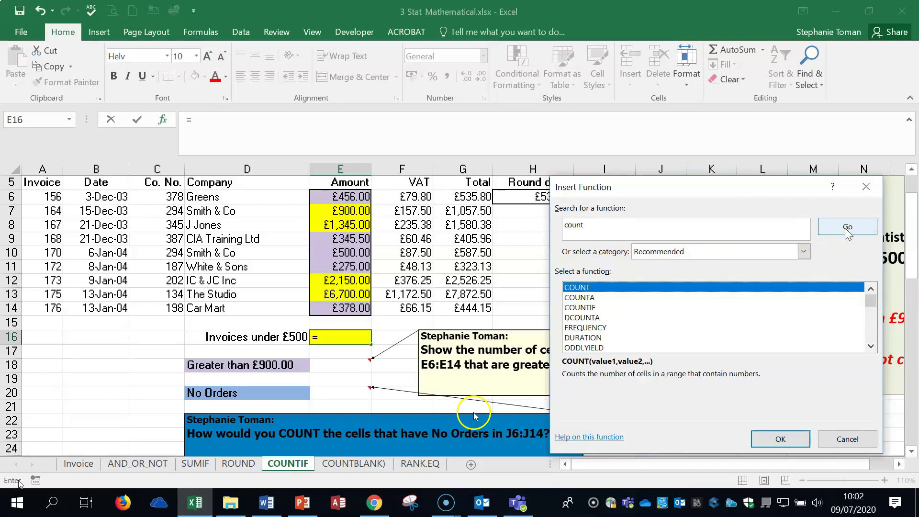
left_click(589, 297)
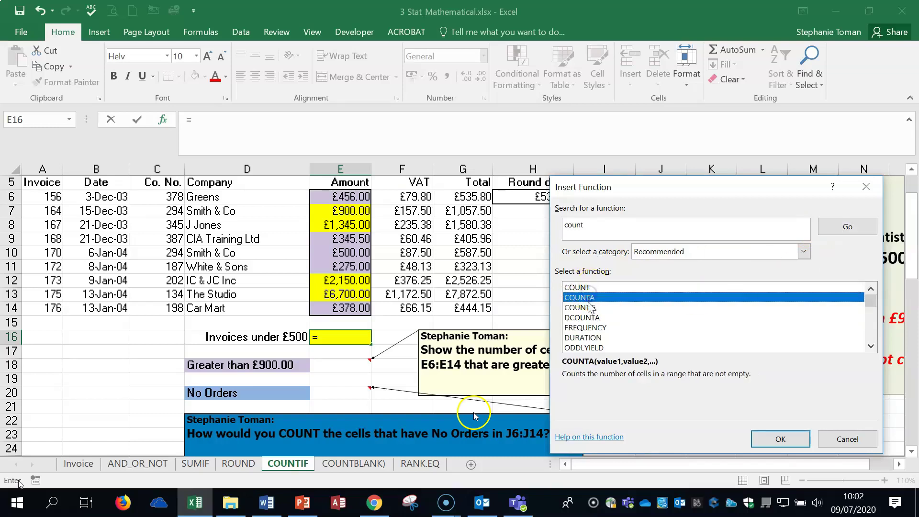
left_click(589, 308)
left_click(589, 287)
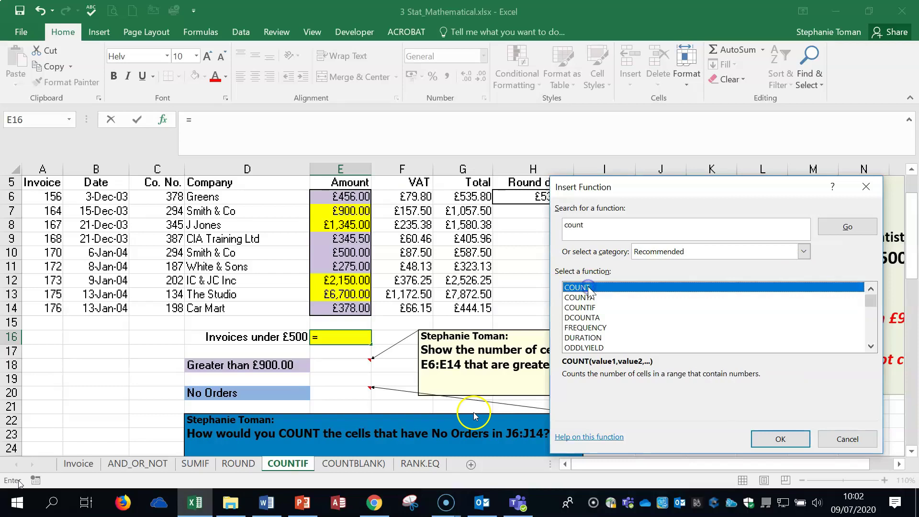
left_click(588, 298)
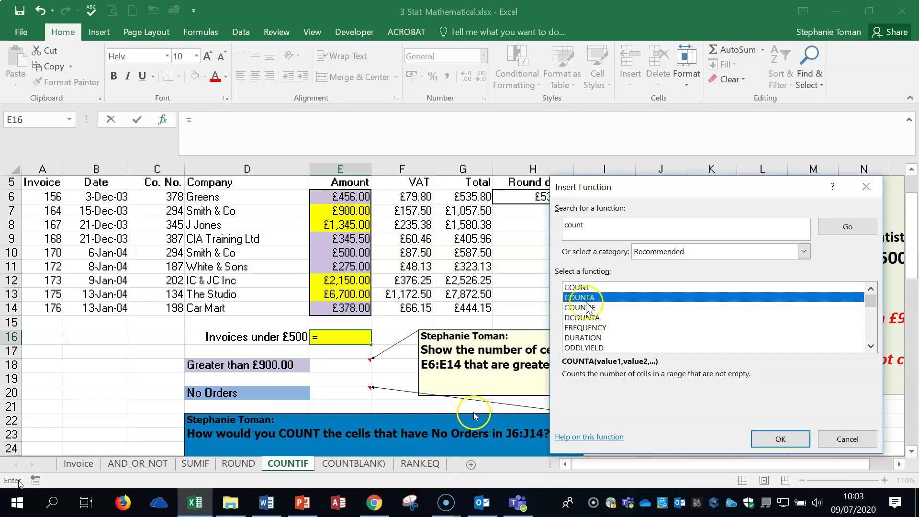
left_click(589, 308)
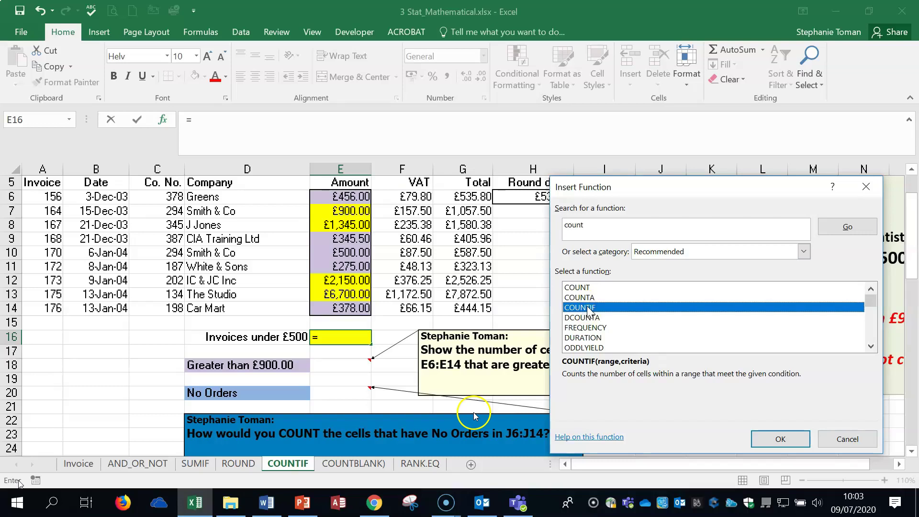
double_click(589, 309)
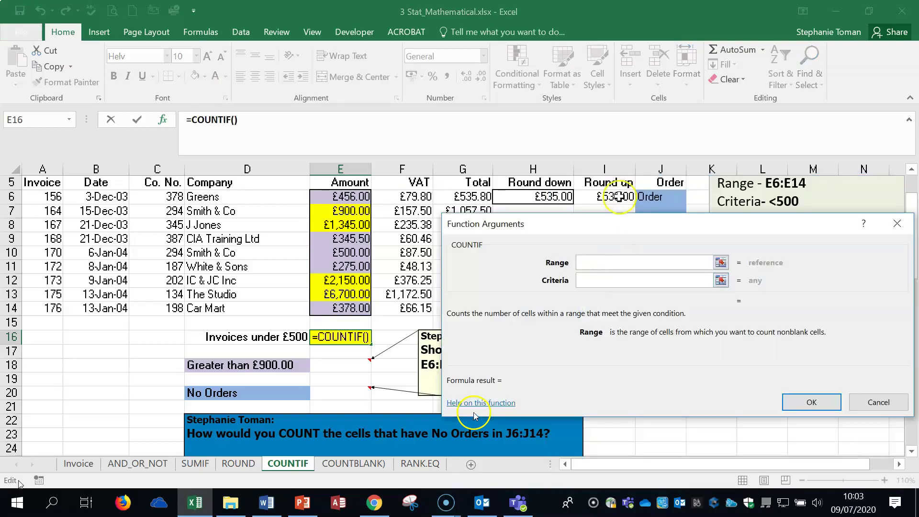
Set COUNTIF range E6:E14 and criteria <500 in E16, then check the formula.
left_click_drag(637, 227, 649, 99)
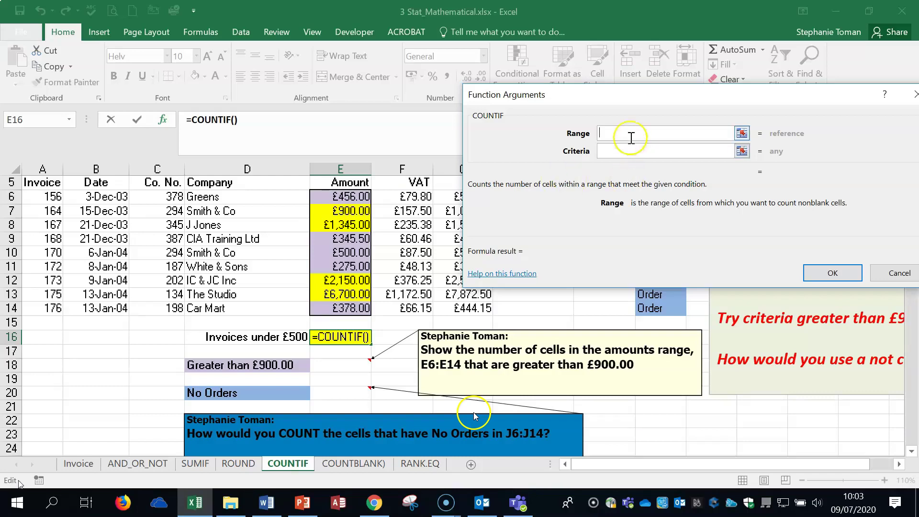
left_click_drag(338, 198, 343, 308)
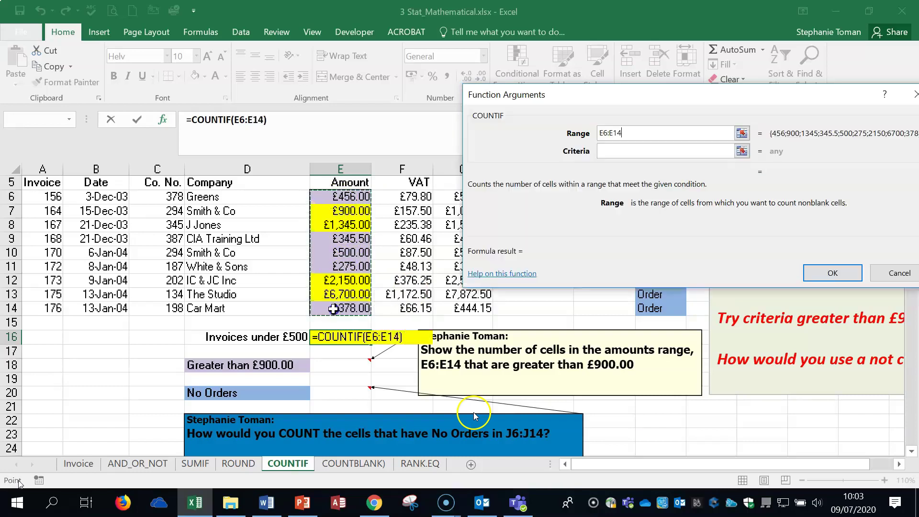
left_click(614, 151)
type("<")
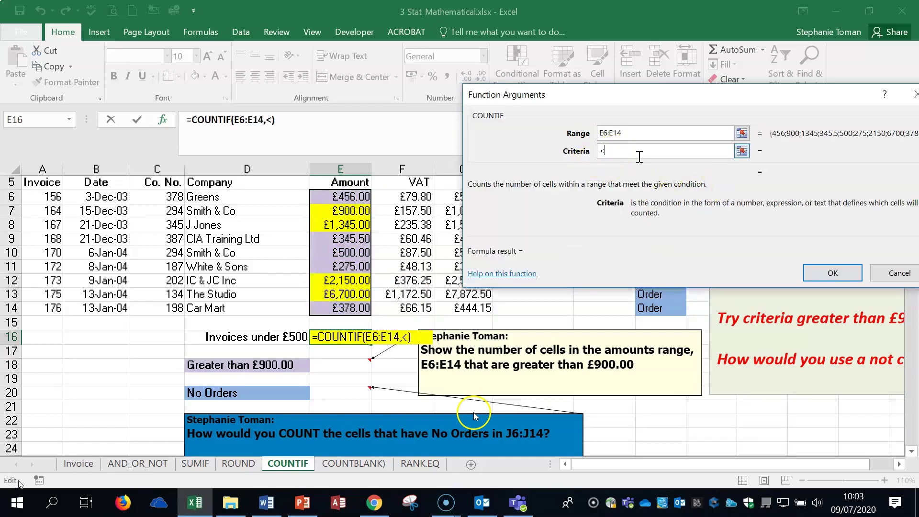
type("500")
left_click(833, 273)
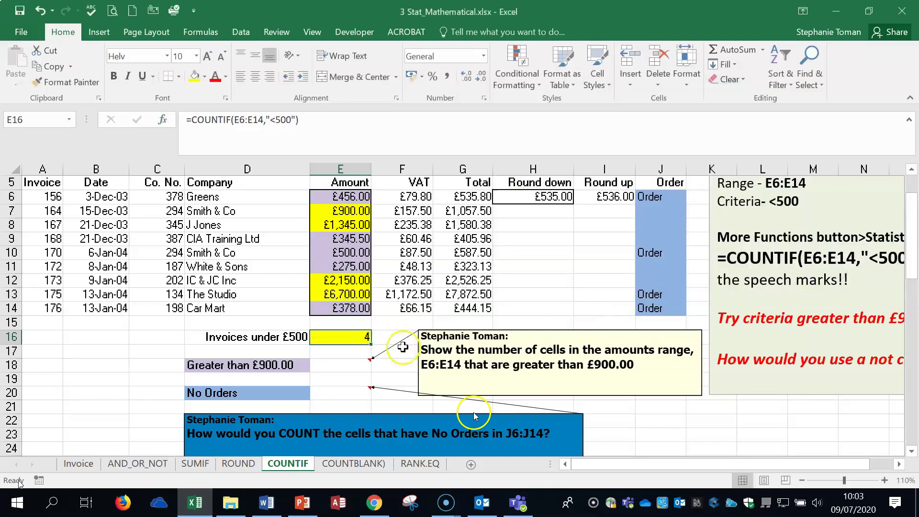
double_click(340, 336)
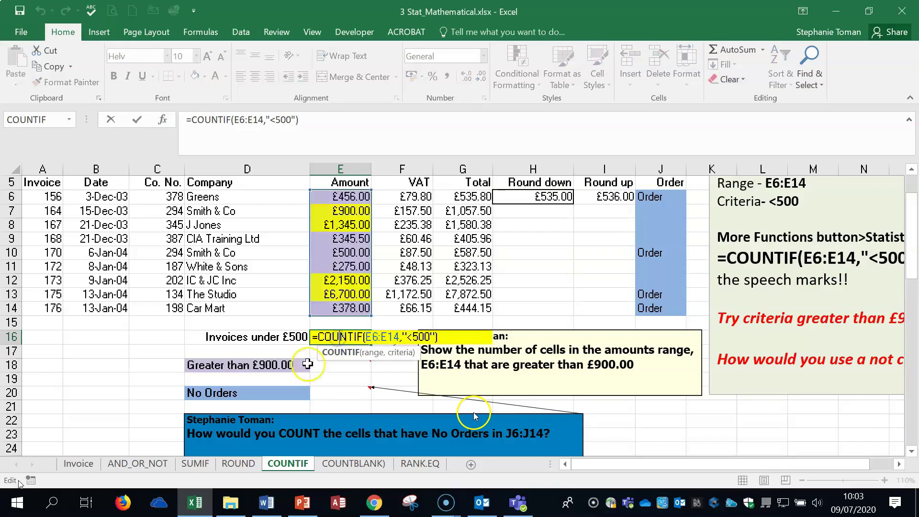
key("Escape")
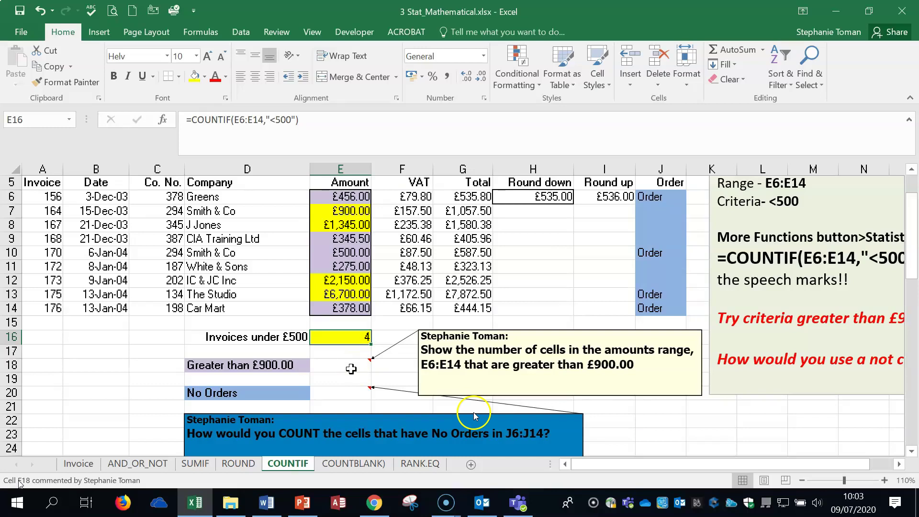
Build a COUNTIF in E18 with range E6:E14 and criteria >900 via the arguments dialog.
left_click(351, 368)
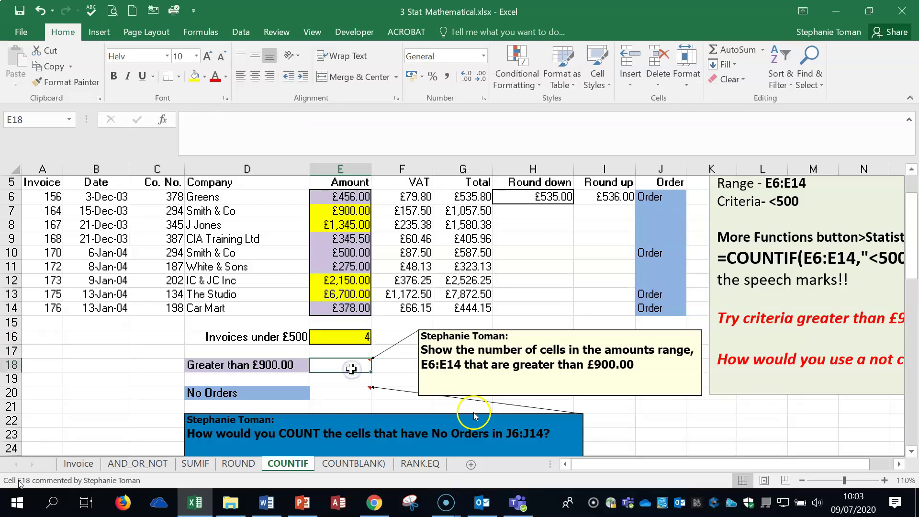
type("=count")
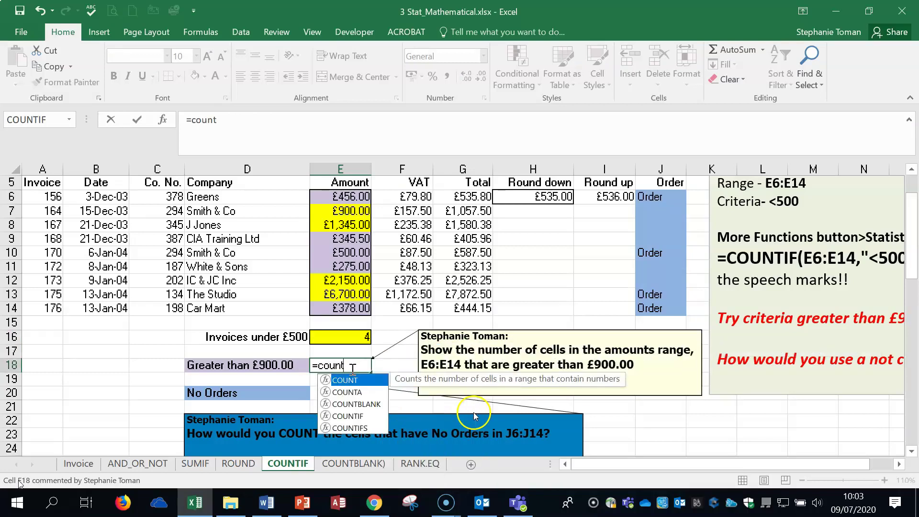
double_click(350, 416)
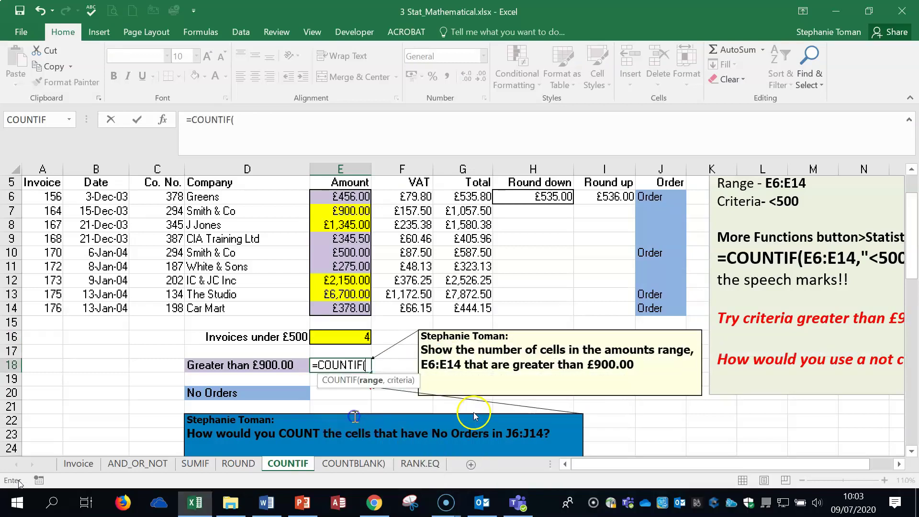
left_click(163, 119)
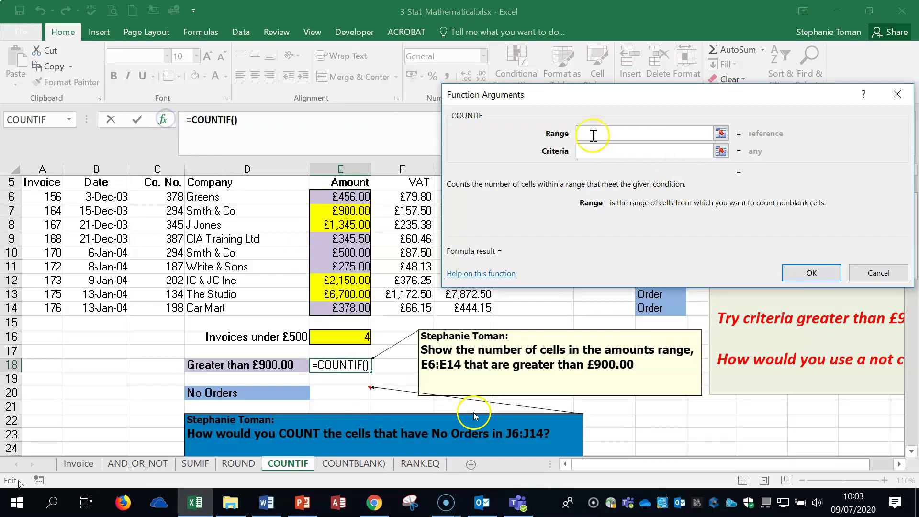
left_click_drag(344, 197, 345, 309)
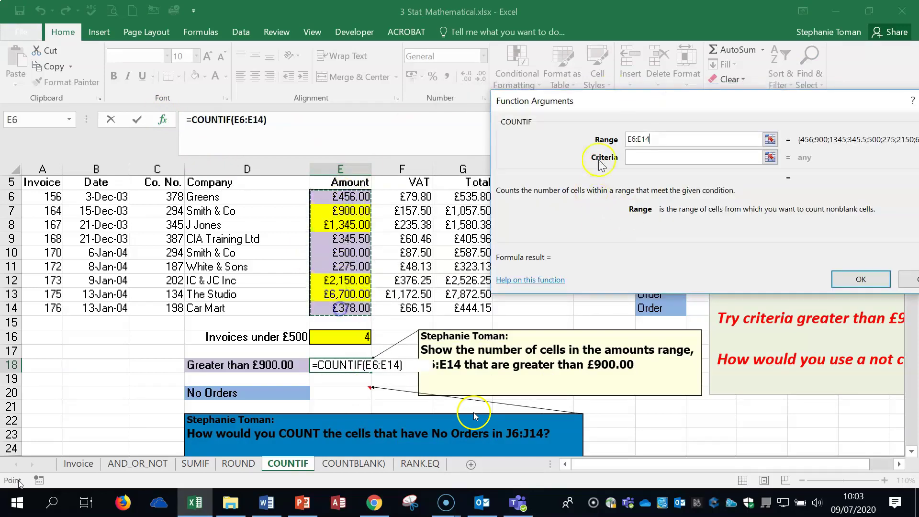
left_click(637, 156)
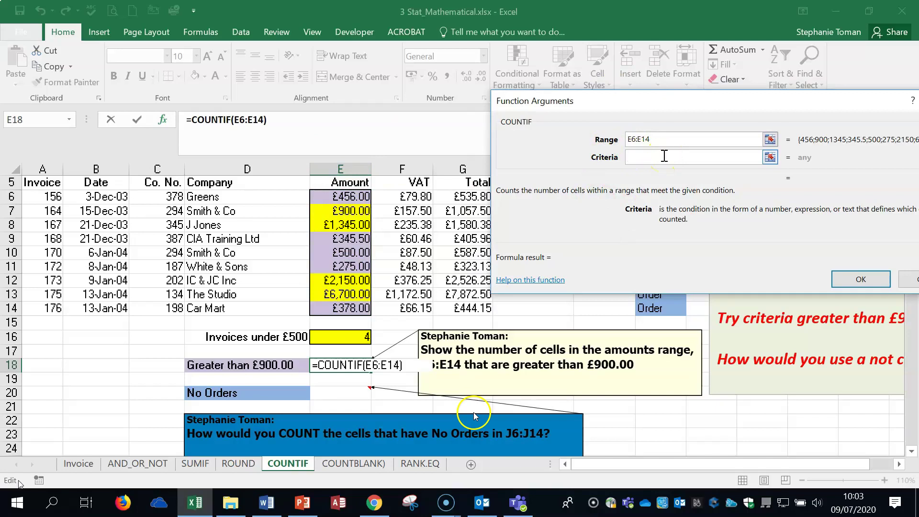
type(">900")
left_click(850, 280)
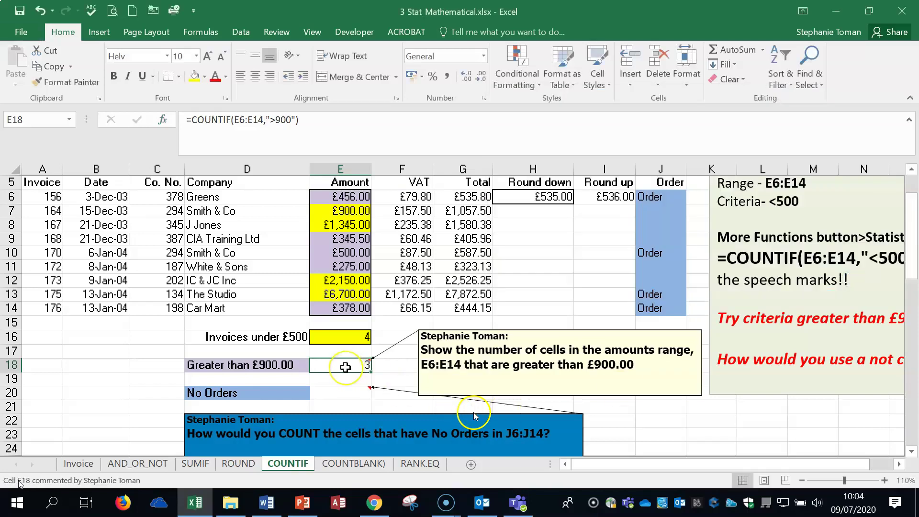
left_click(353, 392)
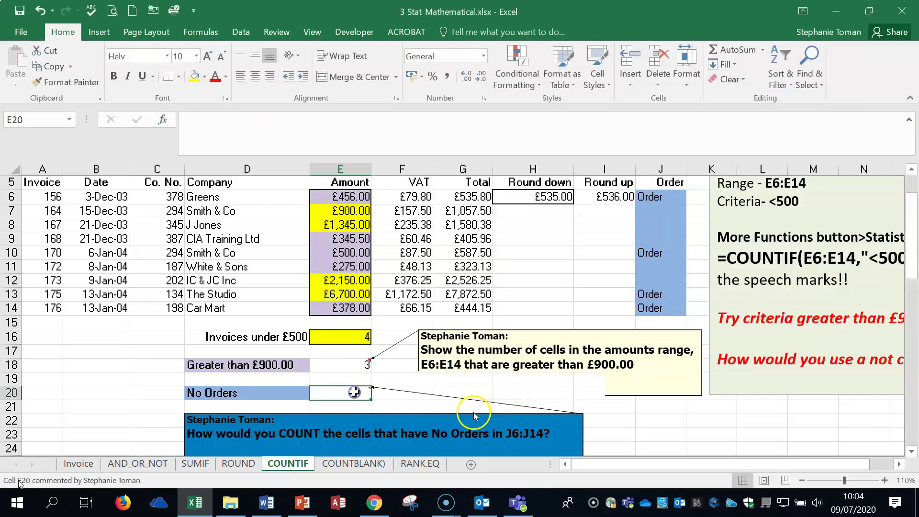
scroll(708, 426, "down", 1)
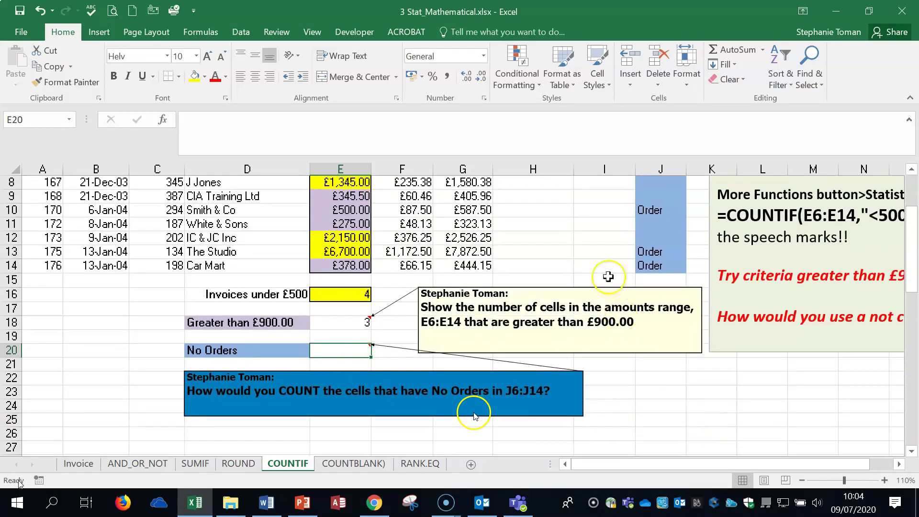
scroll(711, 384, "up", 1)
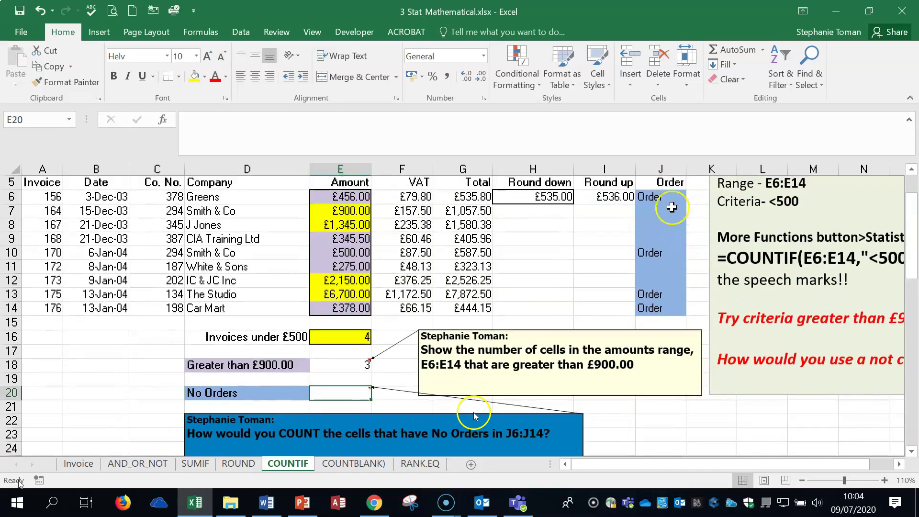
left_click_drag(660, 197, 664, 313)
left_click(660, 436)
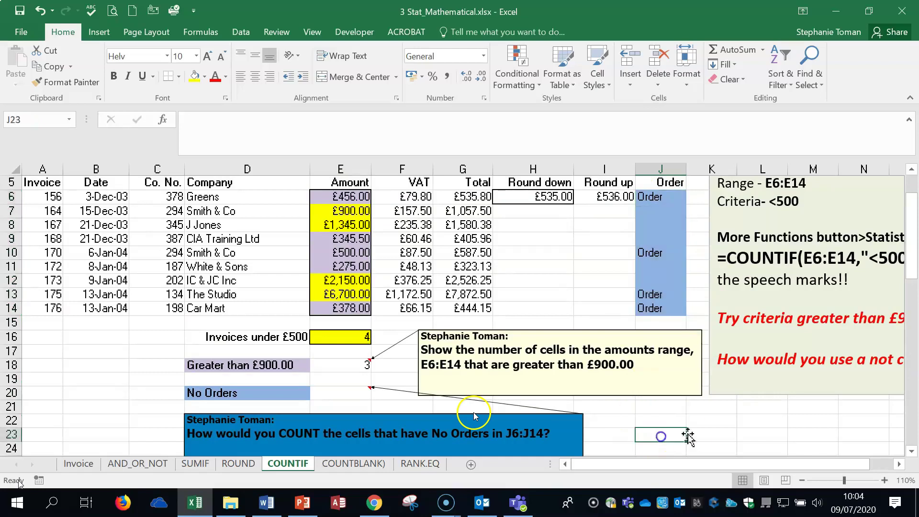
left_click(359, 394)
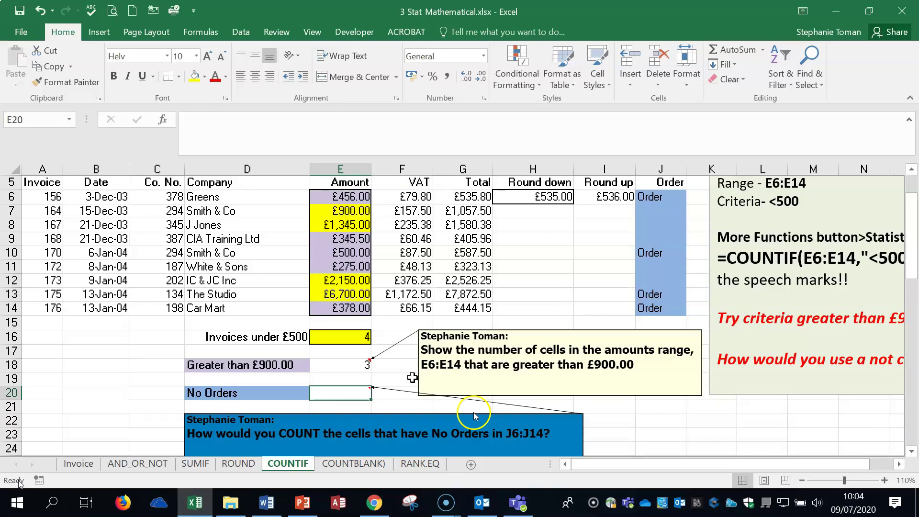
left_click(665, 209)
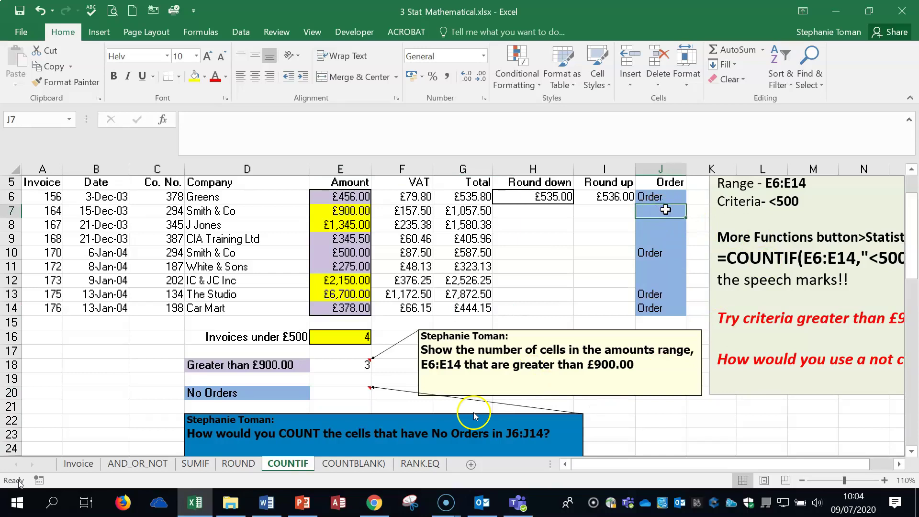
type("No")
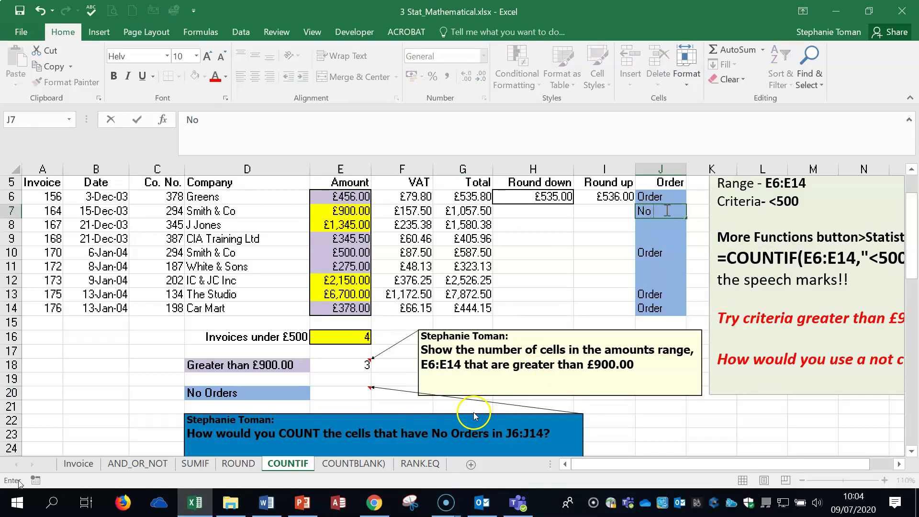
type(" order")
key("Return")
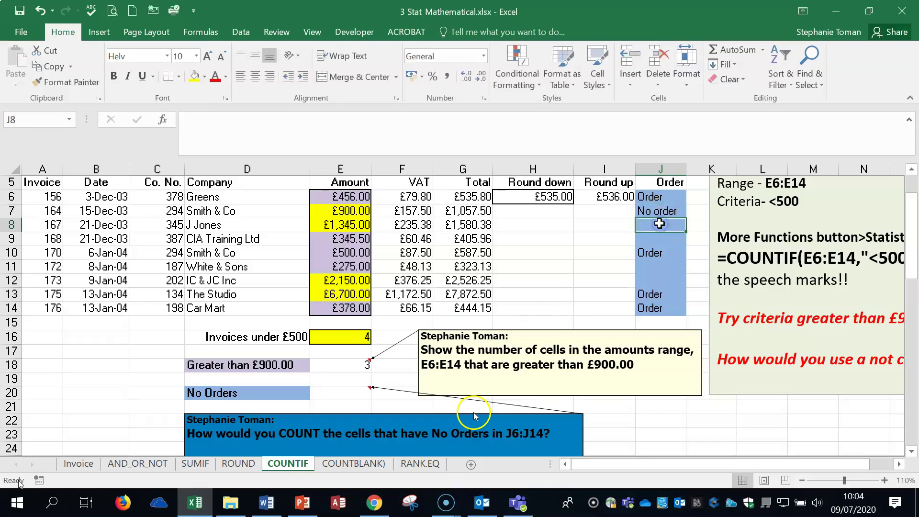
left_click(674, 212)
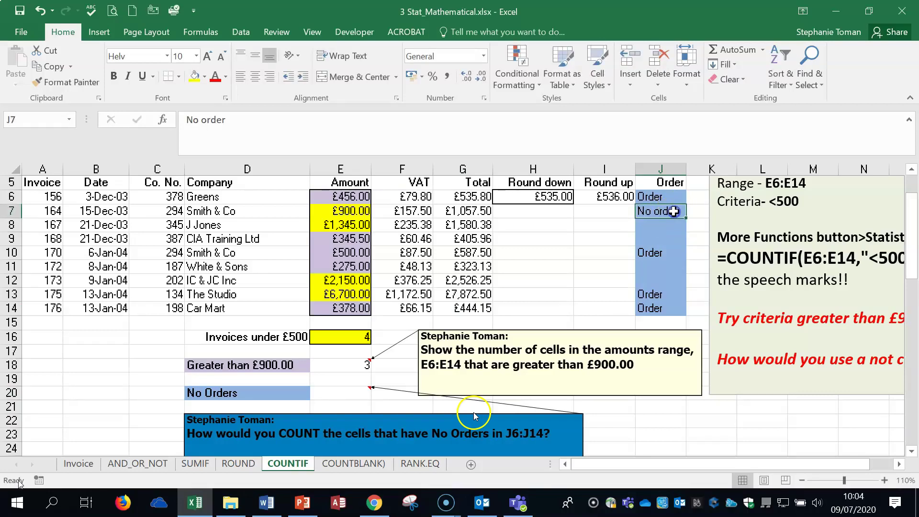
key("Delete")
Build =COUNTIF(J6:J14,"<>Order") in E20 through the arguments dialog, counting 5.
left_click(357, 391)
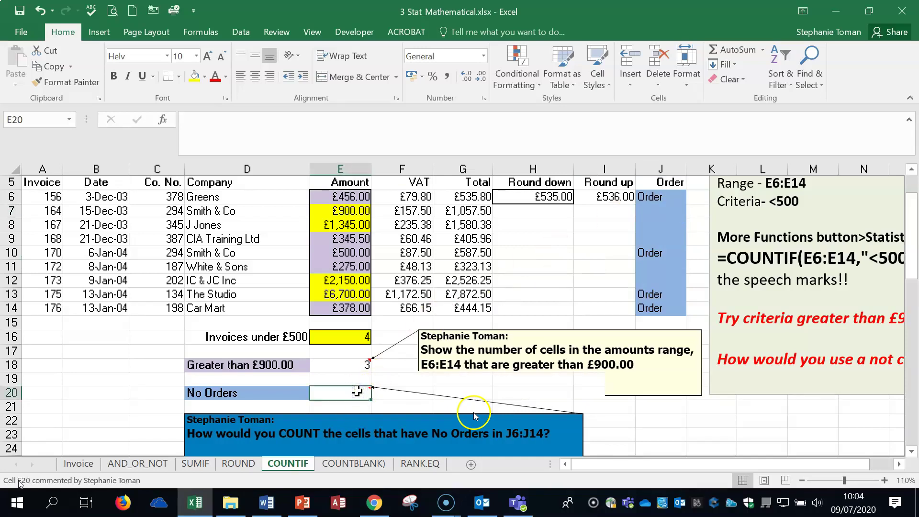
type("=coun")
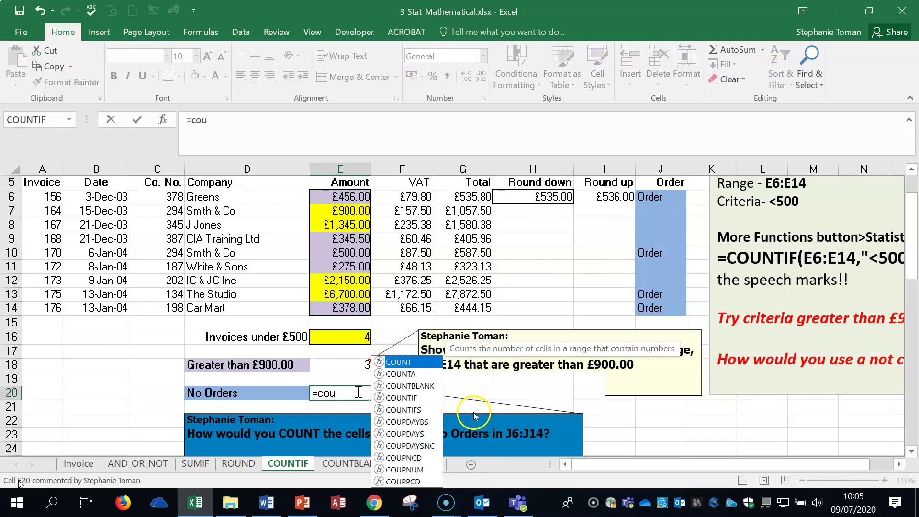
double_click(386, 444)
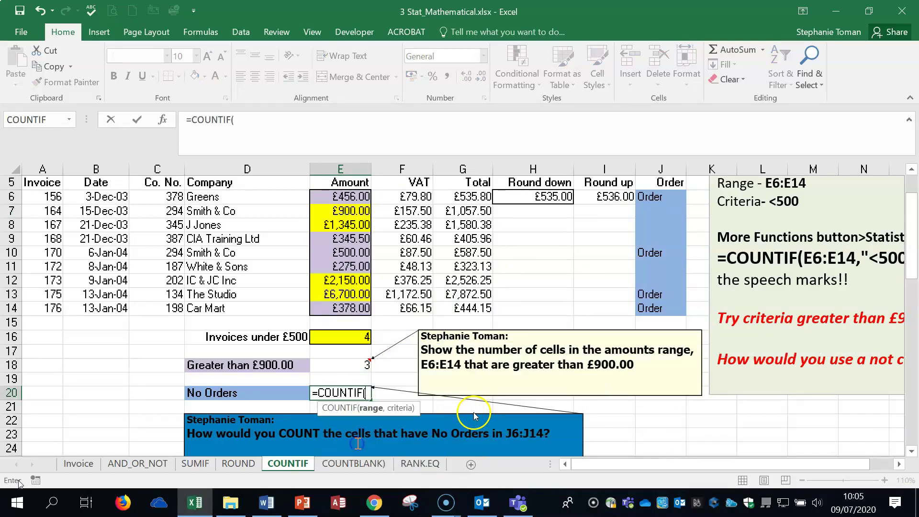
left_click(163, 119)
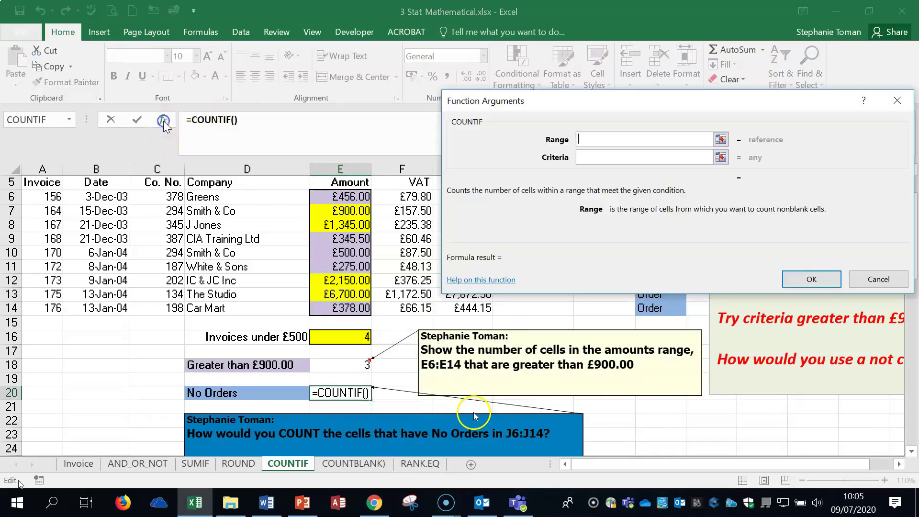
left_click_drag(661, 102, 344, 169)
left_click_drag(666, 199, 666, 309)
left_click(282, 222)
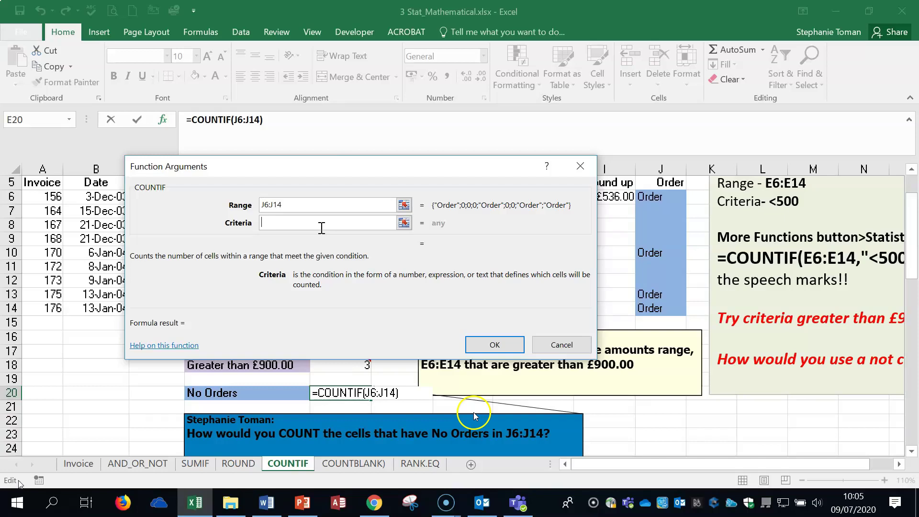
type("<>Order")
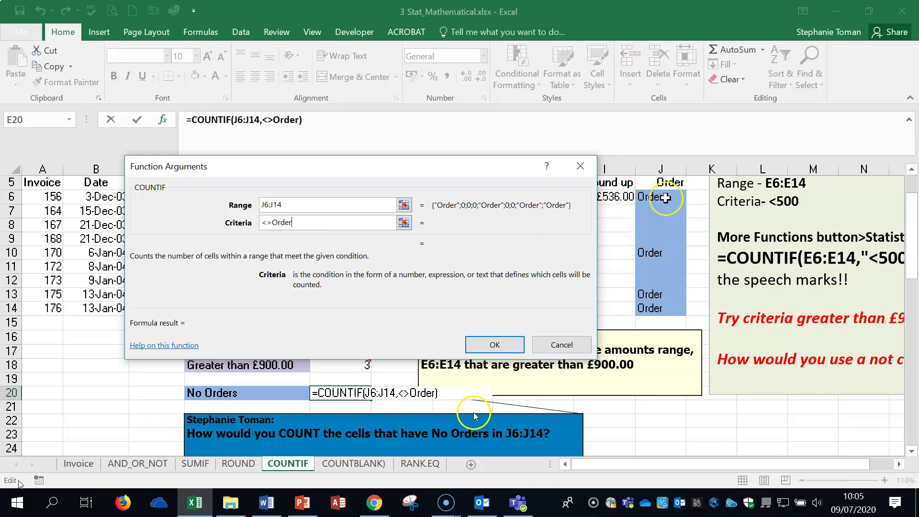
left_click(497, 345)
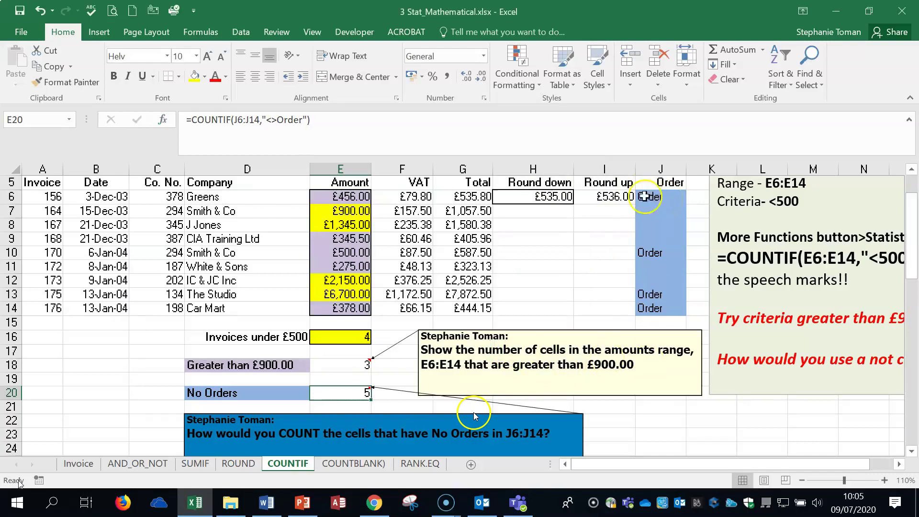
Type test text into J7:J9 and clear the Order entry in J10.
left_click(661, 212)
type("sdddd")
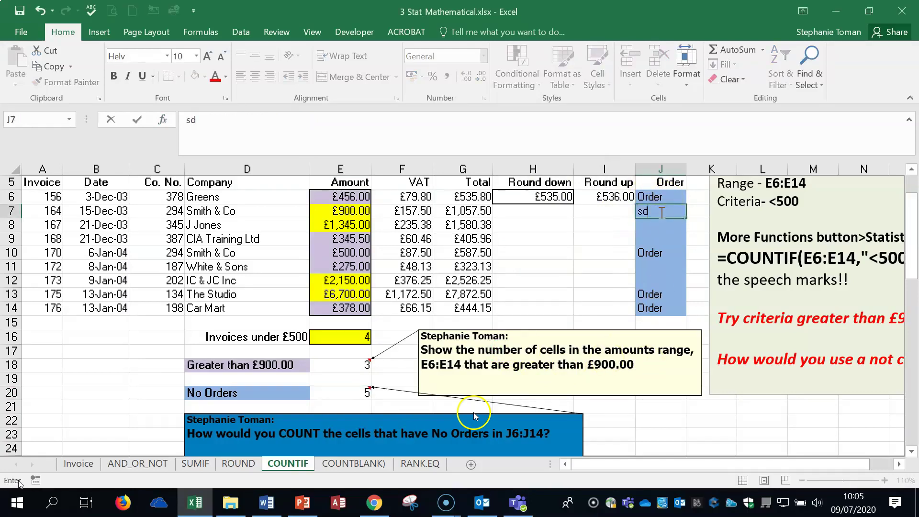
left_click(658, 224)
type("dddd")
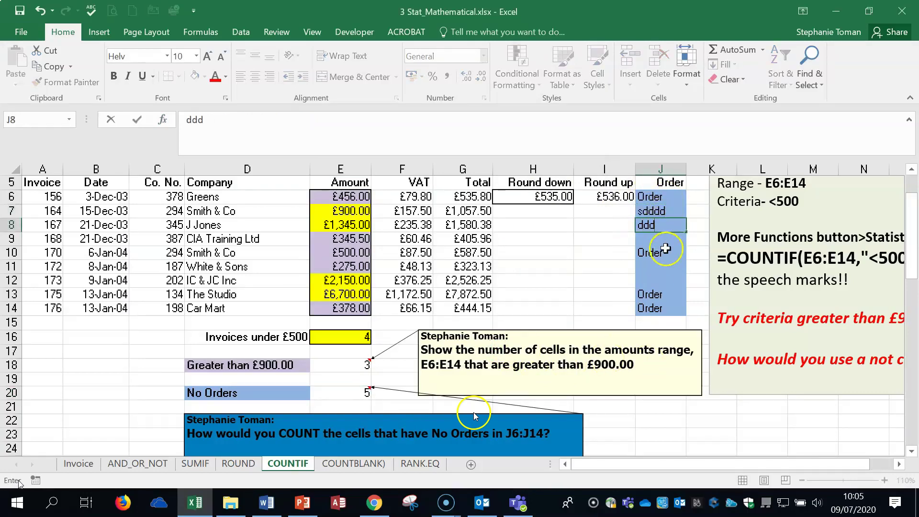
left_click(665, 241)
type("dddd")
left_click(663, 252)
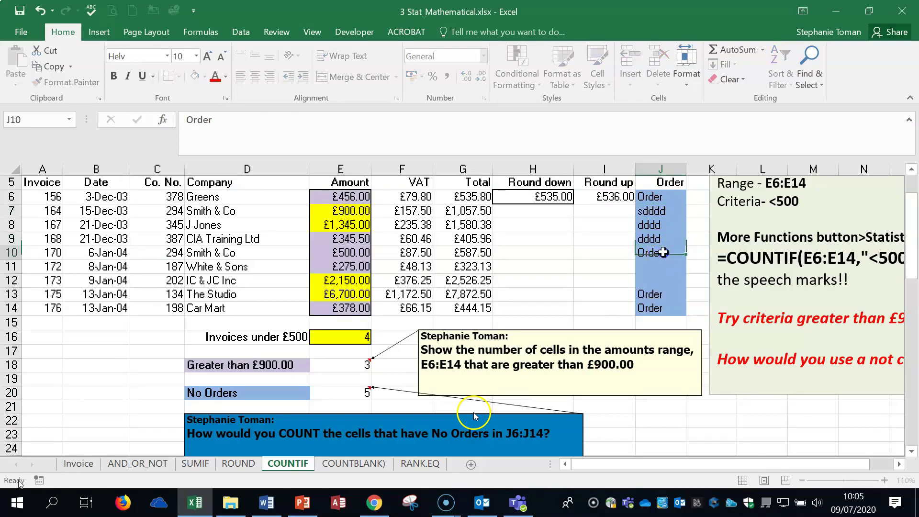
key("Delete")
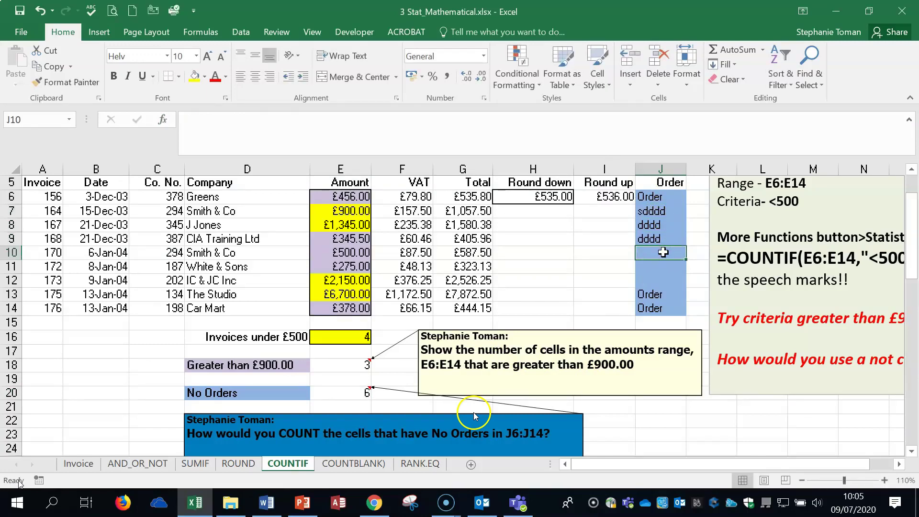
Undo four times to restore the Order column and clear E20.
left_click(41, 10)
left_click(41, 11)
left_click(41, 11)
left_click(43, 10)
left_click(42, 11)
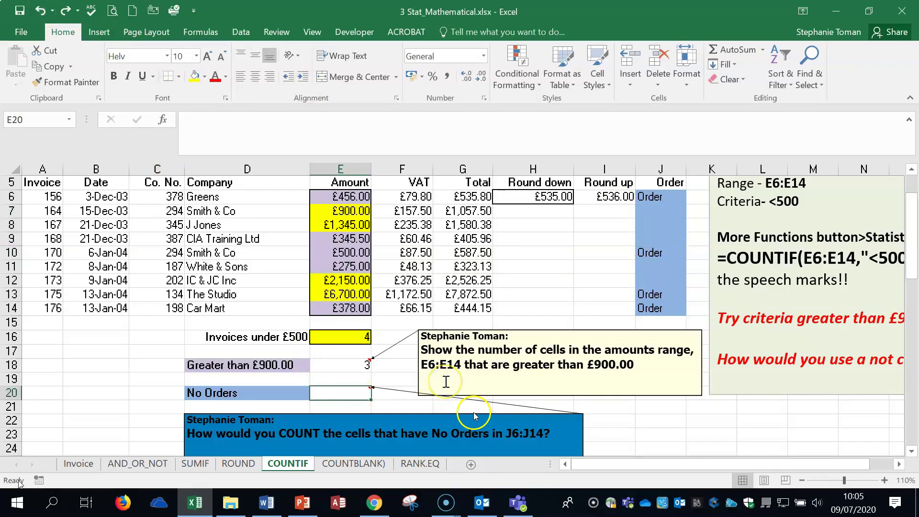
Enter =COUNTIF(J6:J14,"<>Order") in E20, fixing the misspelled criterion.
type("=count")
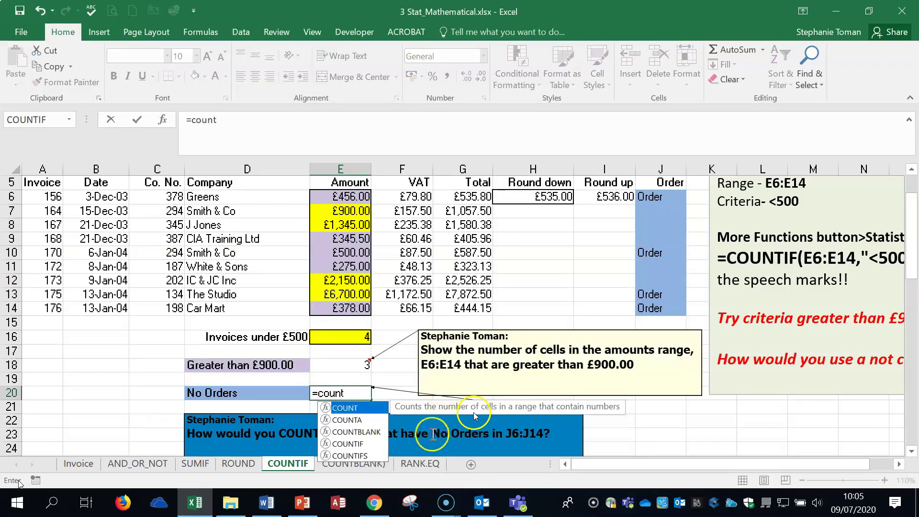
key("Down")
key("Down")
key("Down")
key("Tab")
left_click_drag(660, 197, 658, 308)
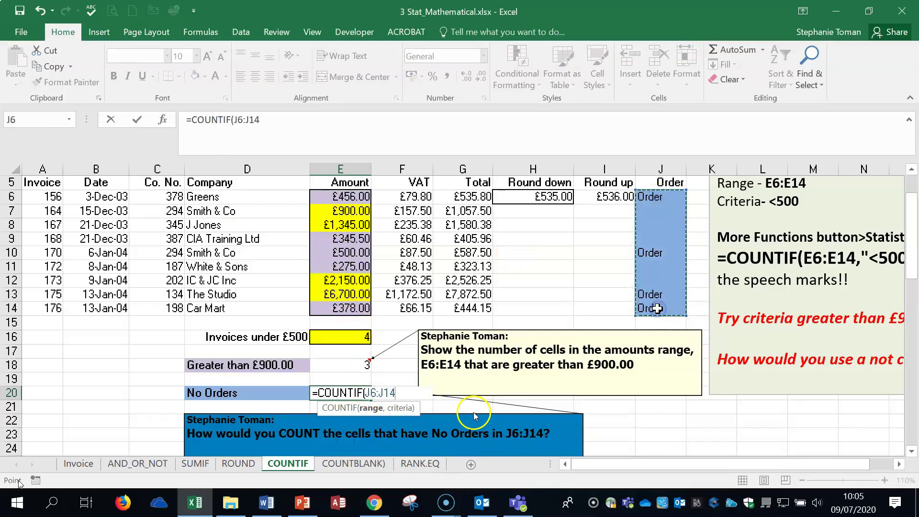
type(",\"")
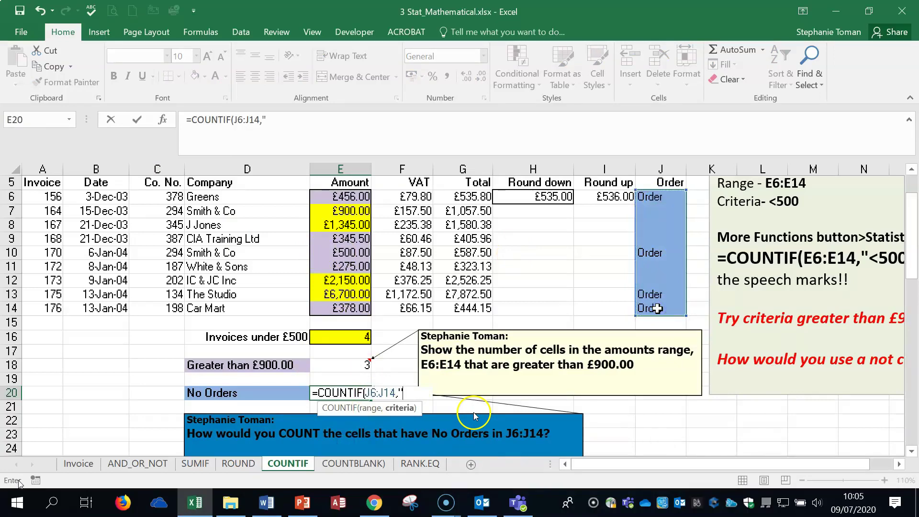
type("<>Oreder")
key("BackSpace")
key("BackSpace")
key("BackSpace")
key("BackSpace")
type("der\"")
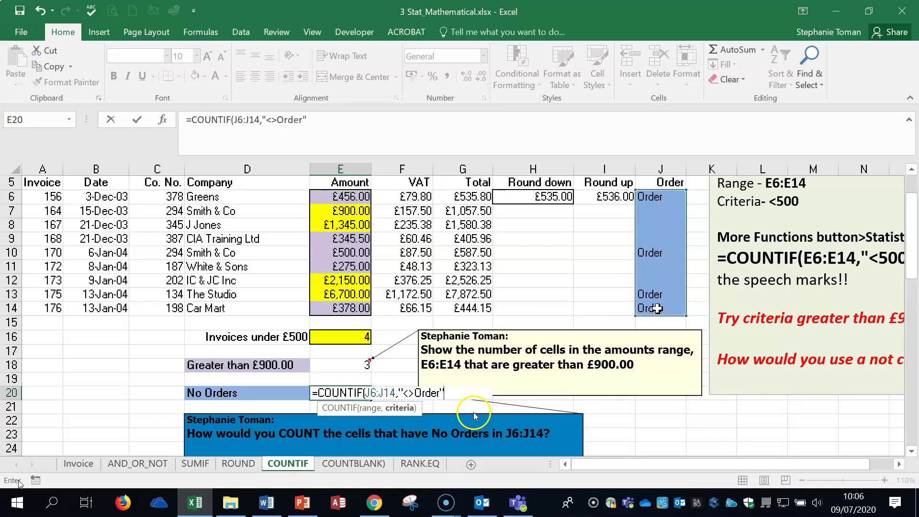
type(")")
key("Return")
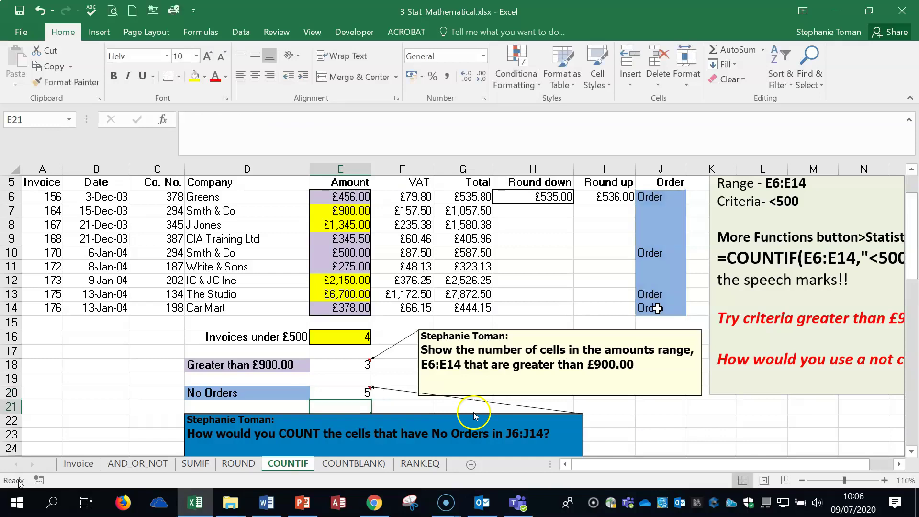
Go to the COUNTBLANK) sheet, where F16 counts 4 blank VAT cells.
left_click(797, 401)
left_click(748, 403)
scroll(747, 403, "down", 2)
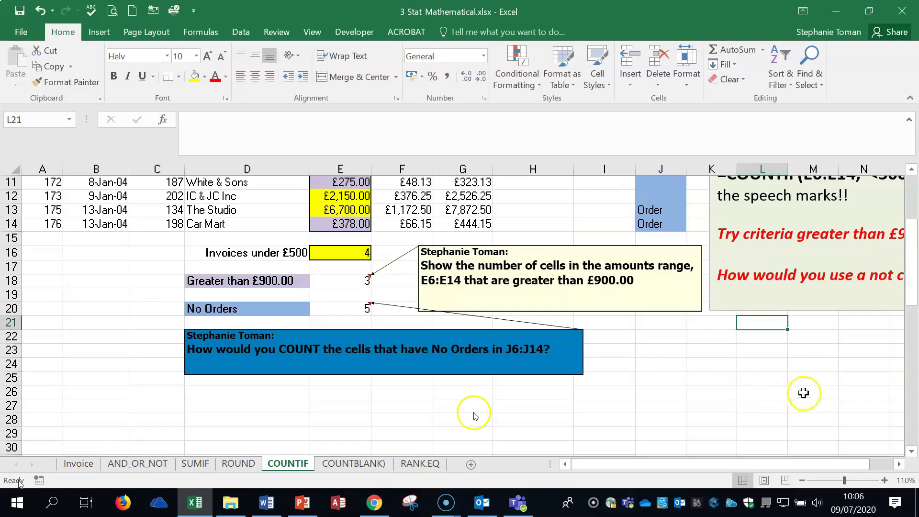
left_click(341, 466)
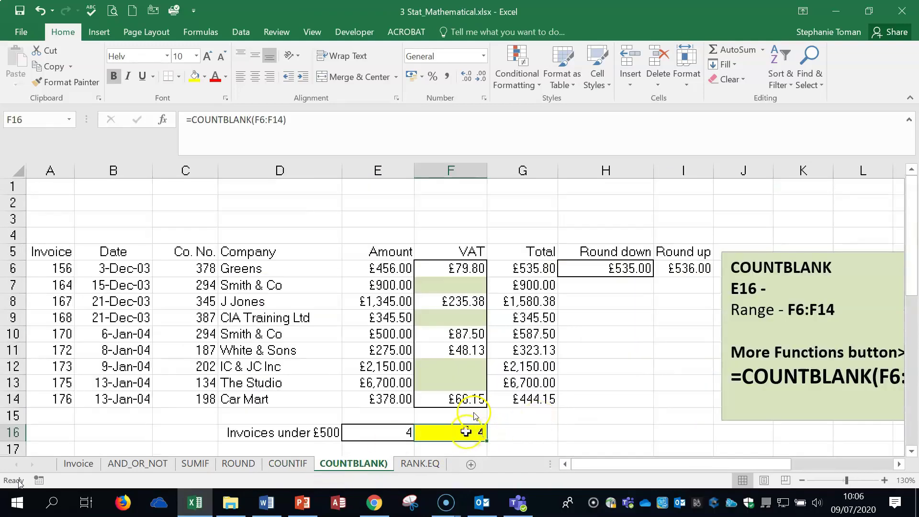
double_click(462, 433)
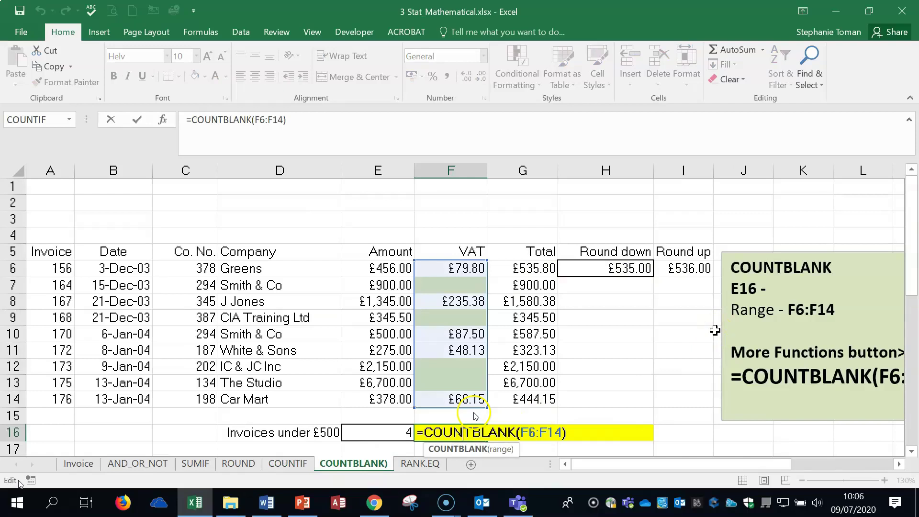
key("Escape")
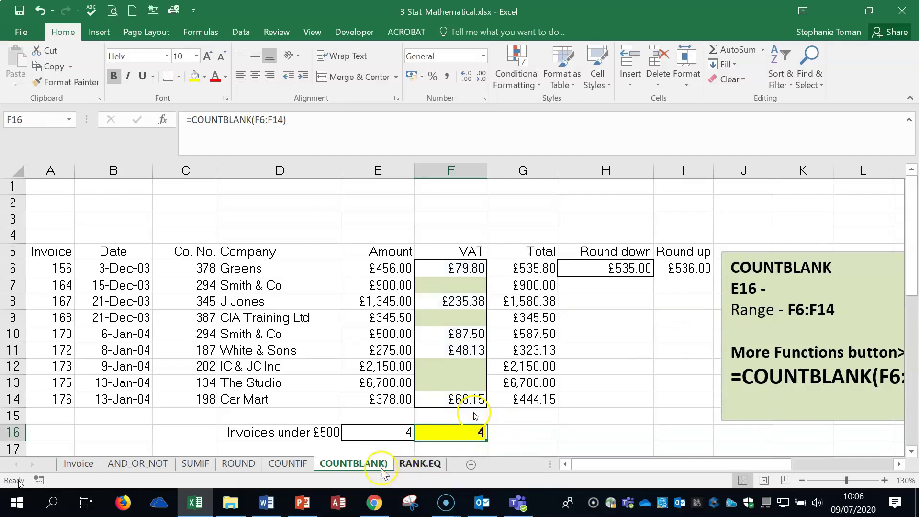
Open the RANK.EQ sheet and view =RANK.EQ(A6,A6:A14,0) in J6.
left_click(420, 467)
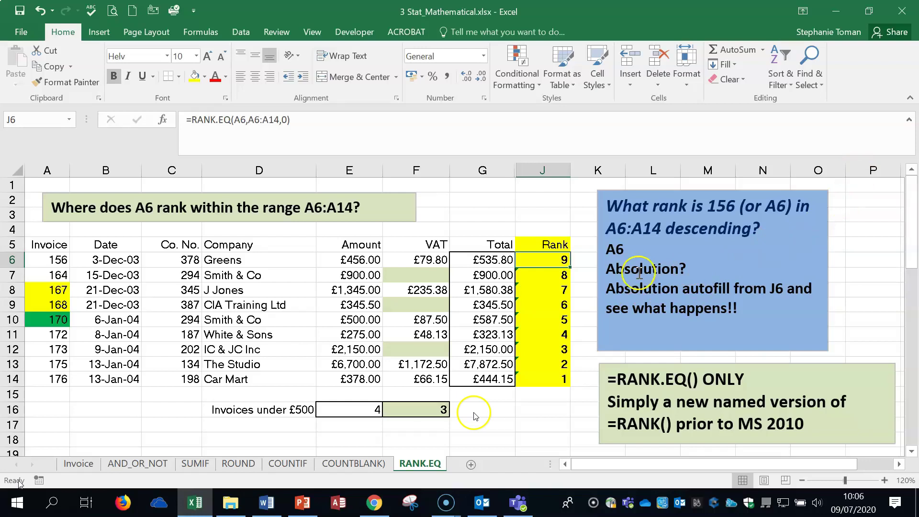
left_click(766, 381)
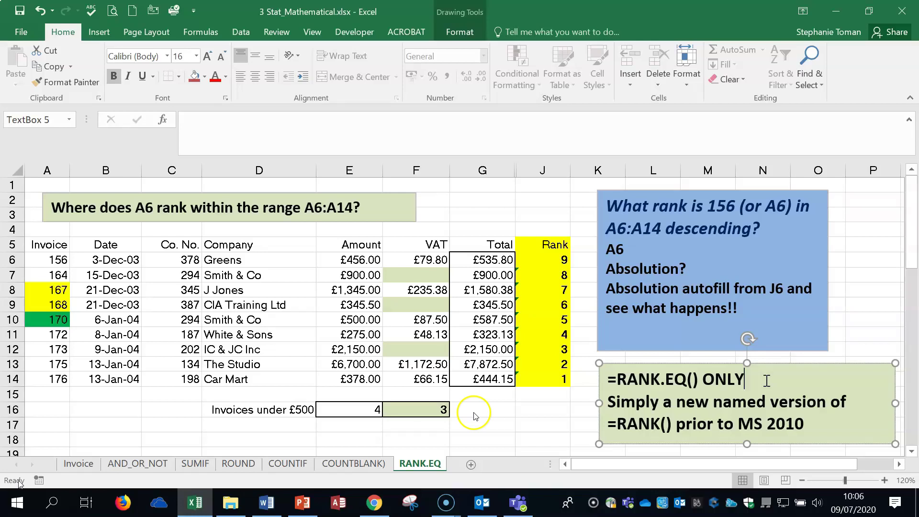
double_click(540, 259)
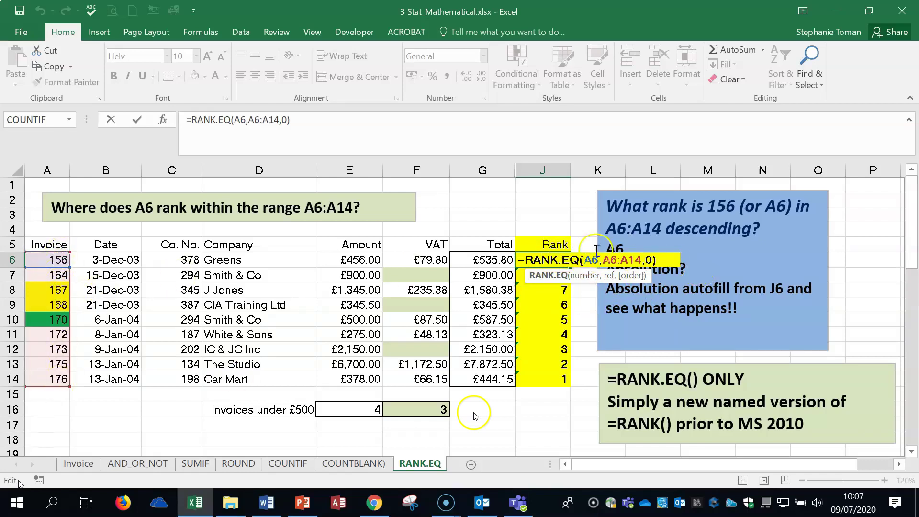
Fill J6's =RANK.EQ(A6,A6:A14,0) formula down to J14.
left_click(652, 259)
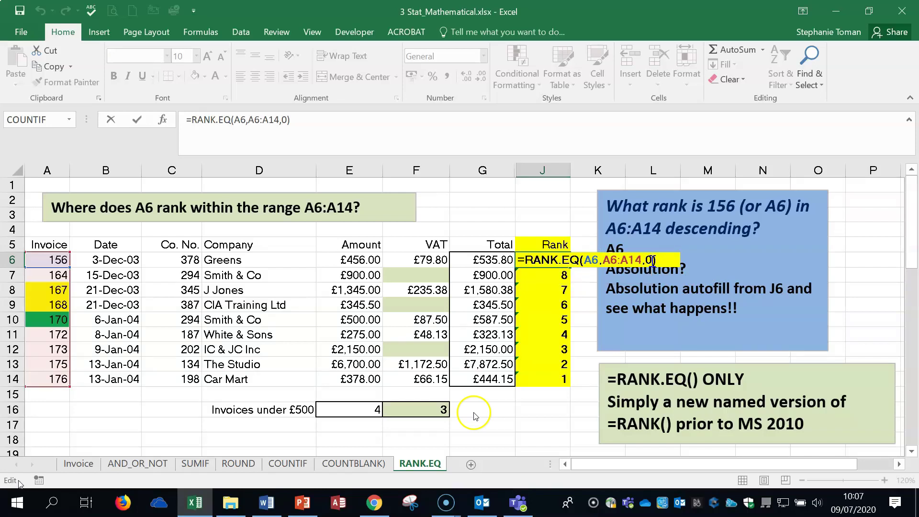
key("Return")
left_click(567, 263)
double_click(570, 267)
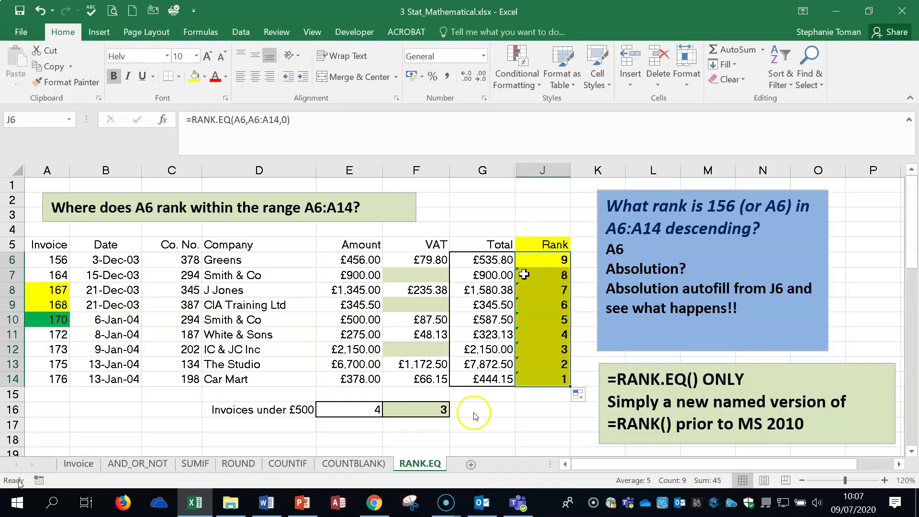
Inspect the J7 and J9 formulas to see the range drift to A7:A15 and A9:A17.
double_click(554, 277)
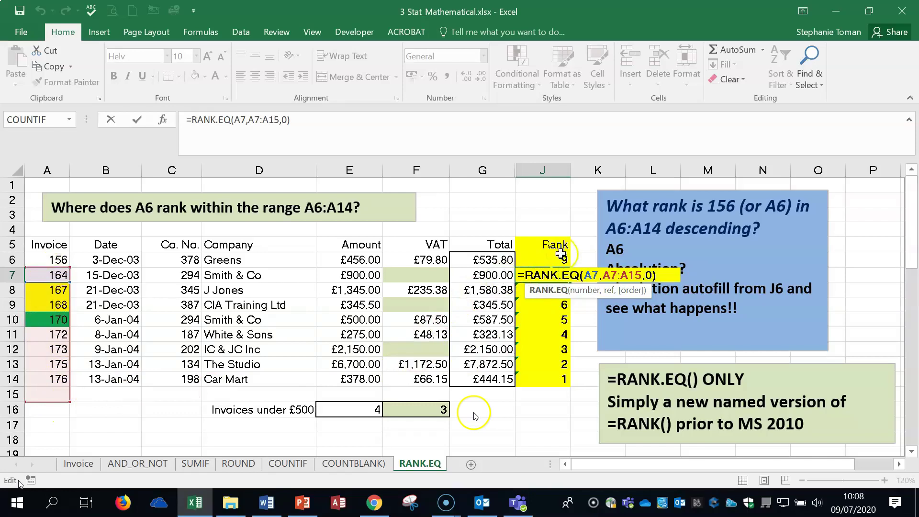
left_click(560, 323)
left_click(527, 380)
double_click(550, 306)
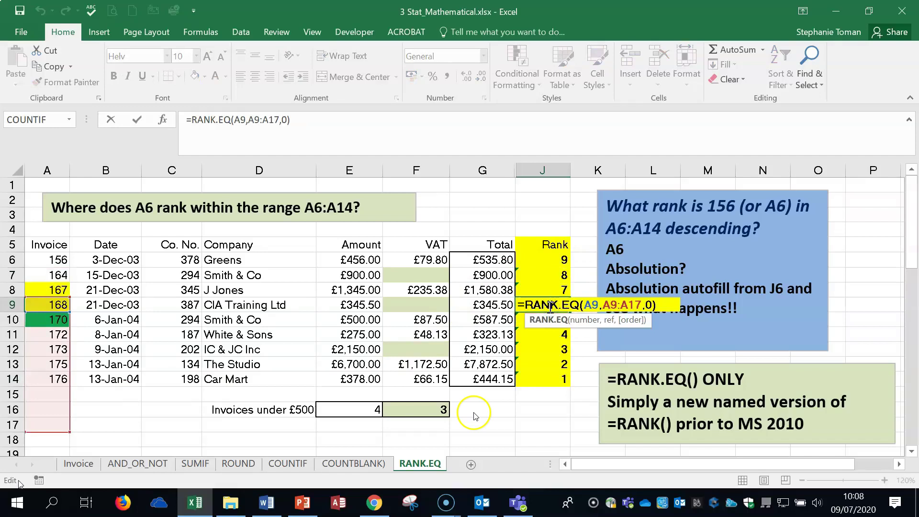
key("Escape")
Make J6's ranking range absolute as $A$6:$A$14.
left_click(543, 260)
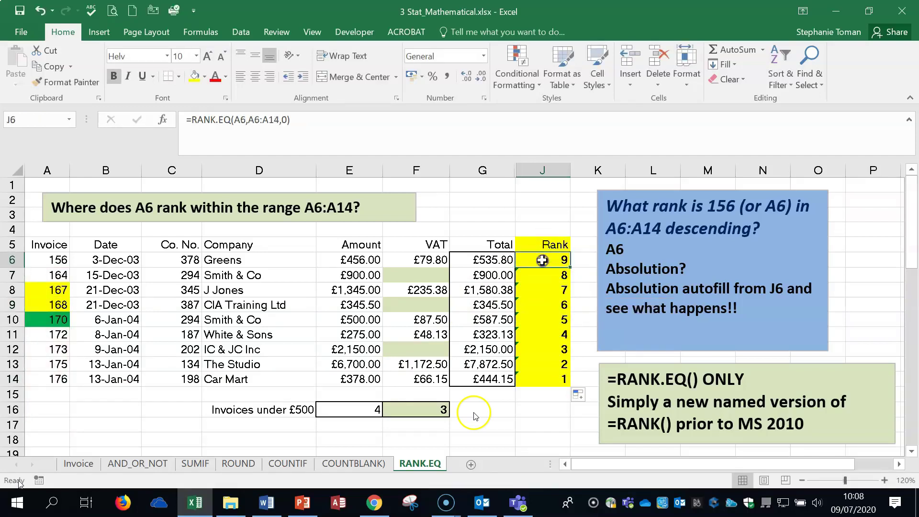
left_click_drag(248, 119, 279, 119)
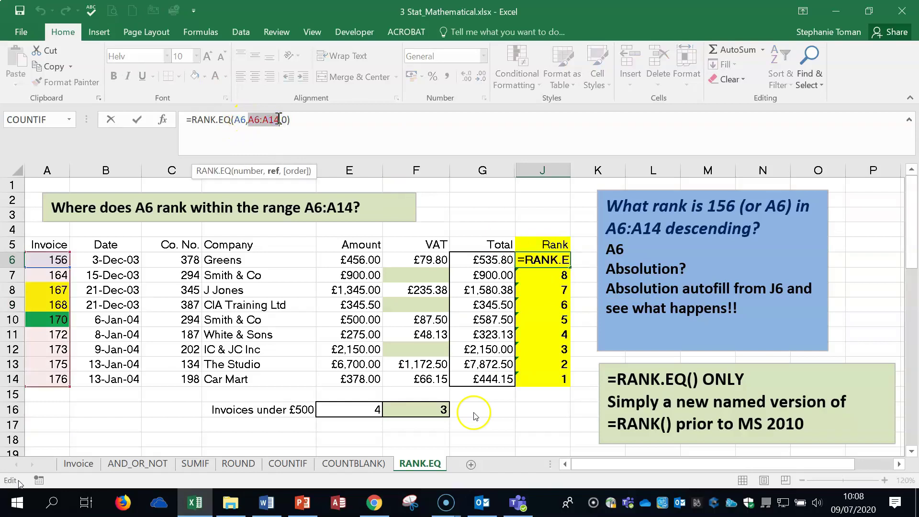
key("F4")
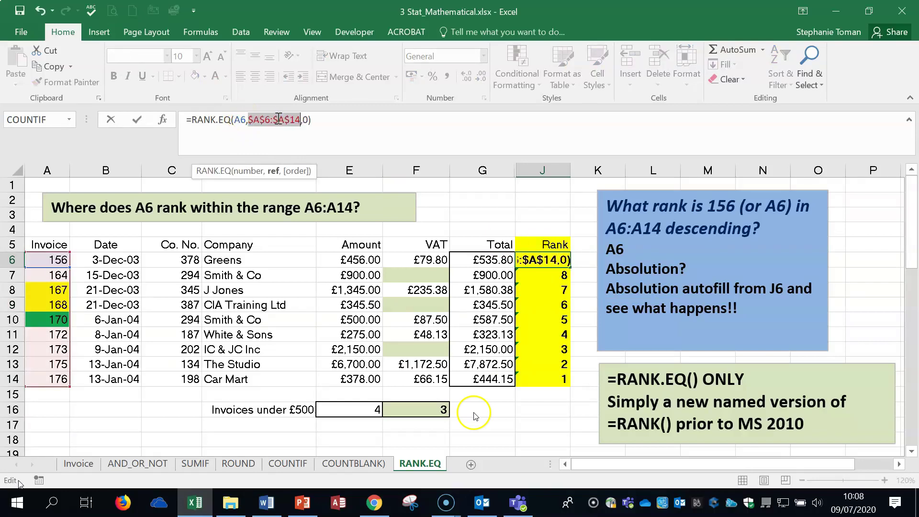
left_click(137, 119)
Fill the corrected rank formula down to J14 and select J6:J14.
double_click(569, 267)
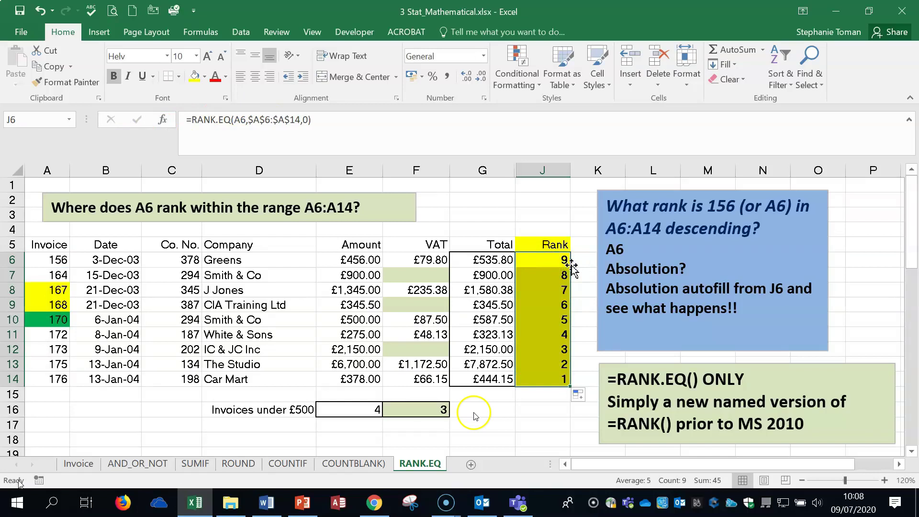
left_click(555, 260)
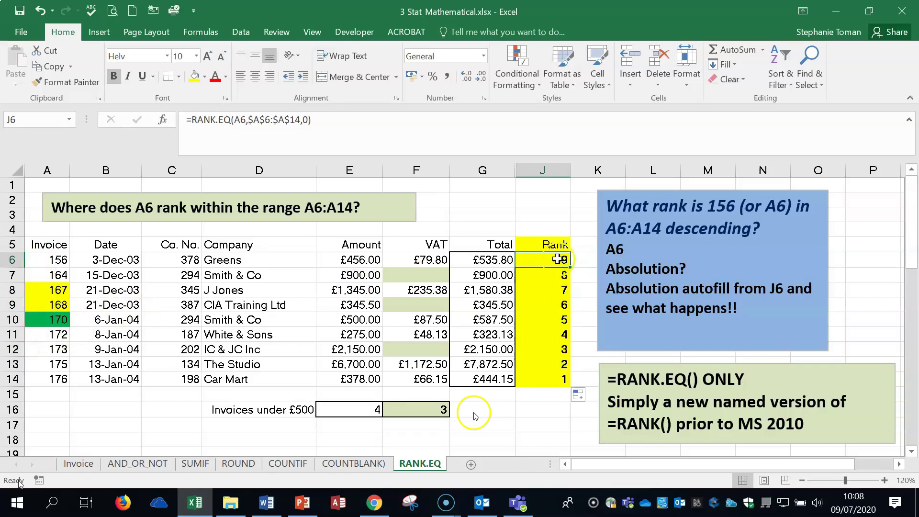
mouse_move(557, 259)
left_mouse_down()
mouse_move(562, 381)
mouse_move(550, 256)
left_mouse_up()
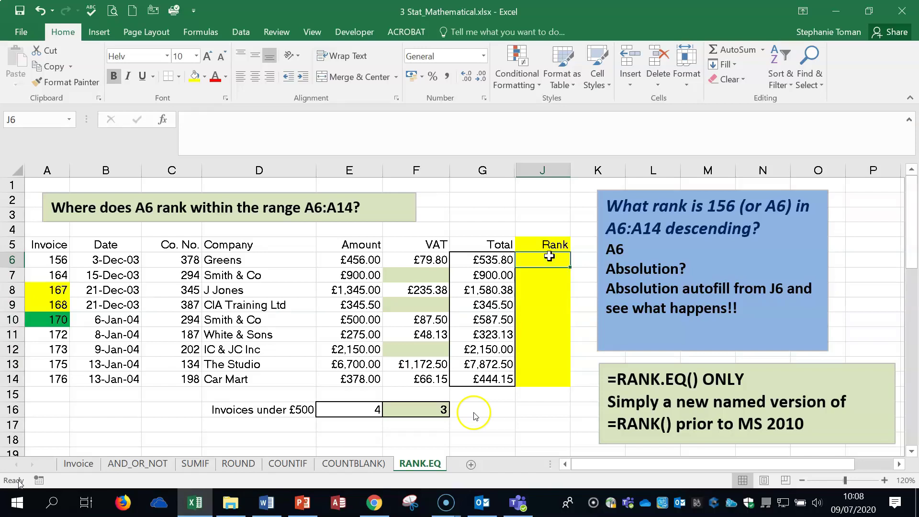
Enter =RANK.EQ(A6,$A$6:$A$14,0) in J6 for a descending rank.
type("=rank")
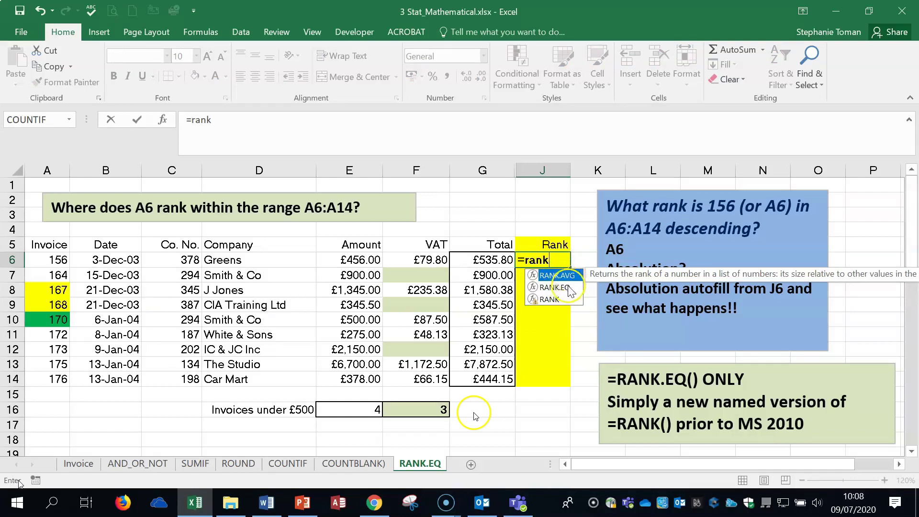
double_click(570, 290)
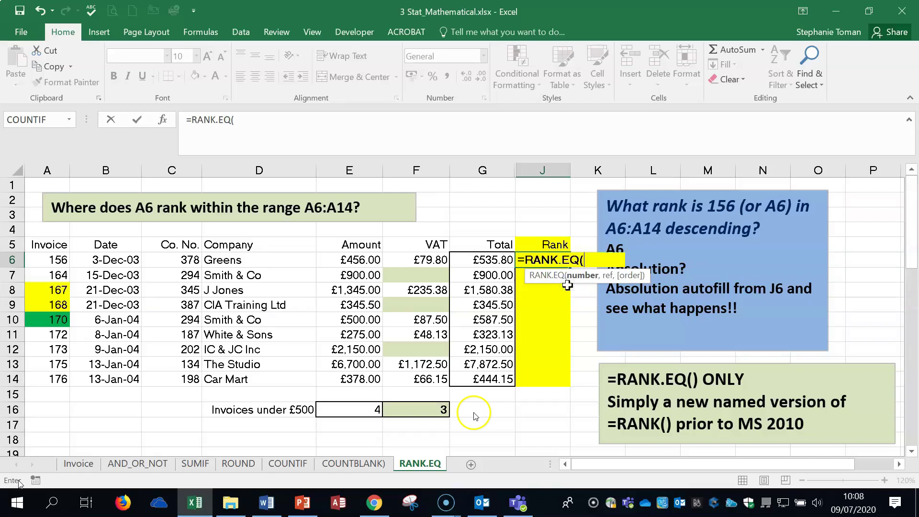
left_click(55, 258)
type(",")
left_click_drag(57, 260, 41, 374)
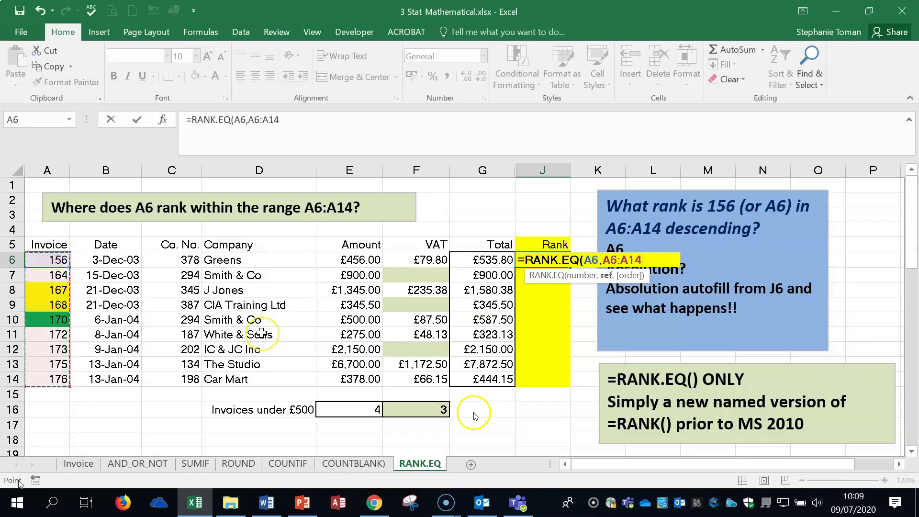
key("F4")
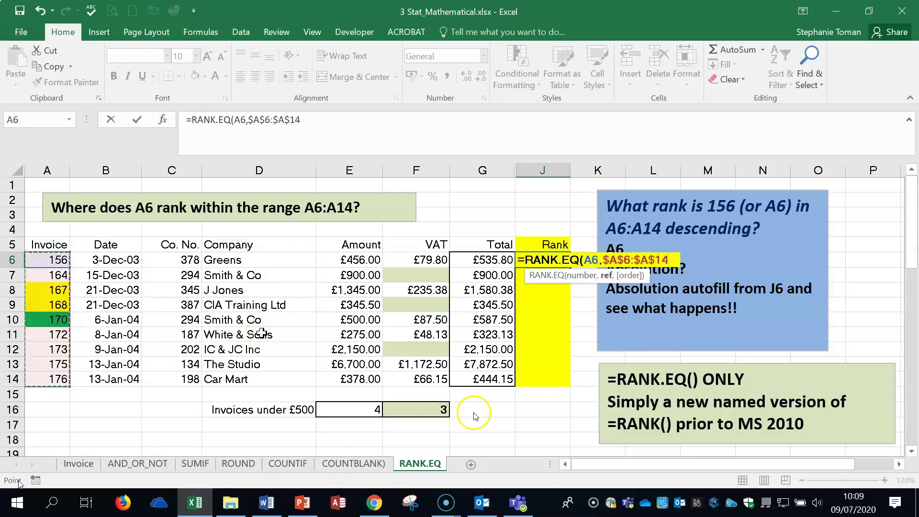
type(",")
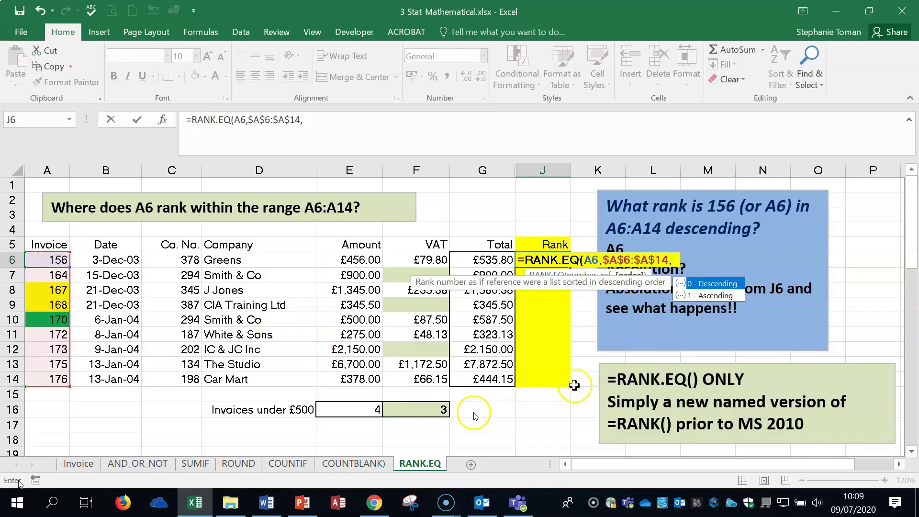
double_click(712, 284)
type(")")
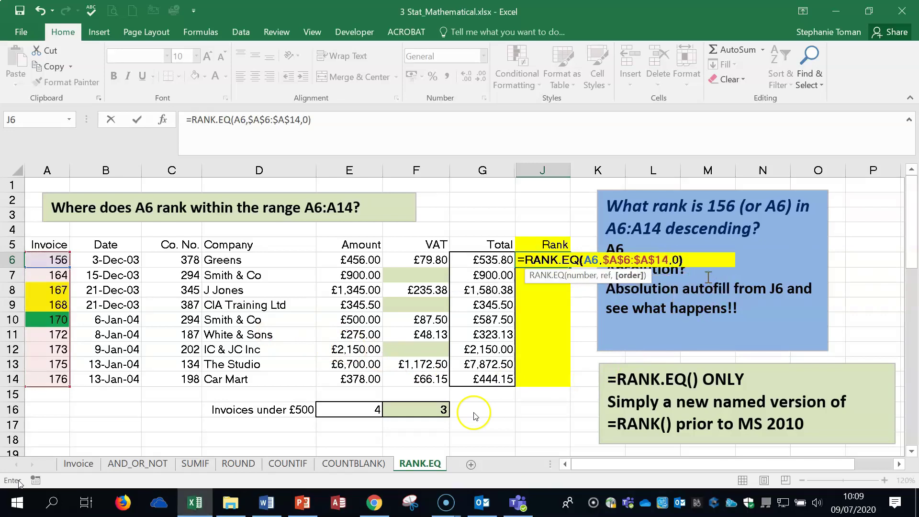
key("Return")
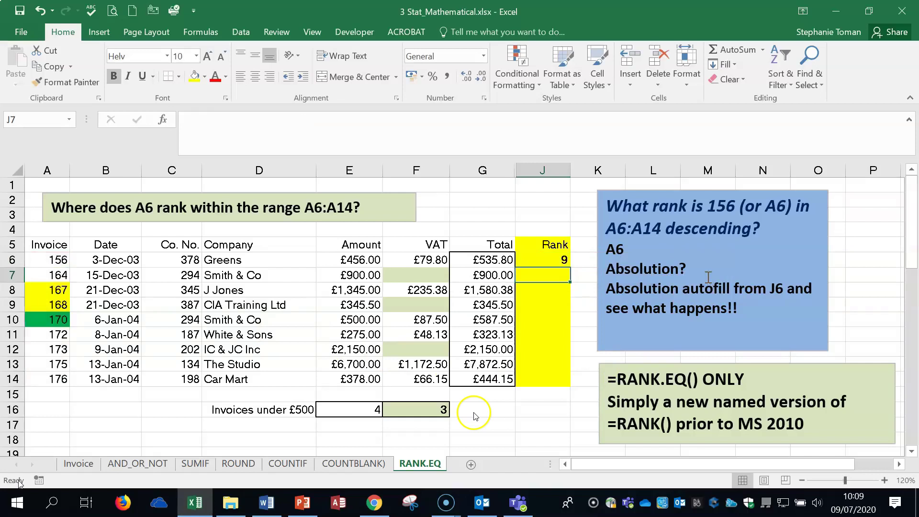
Fill the ranks down to J14, then clear J6:J14 and reselect J6.
left_click(558, 259)
double_click(570, 267)
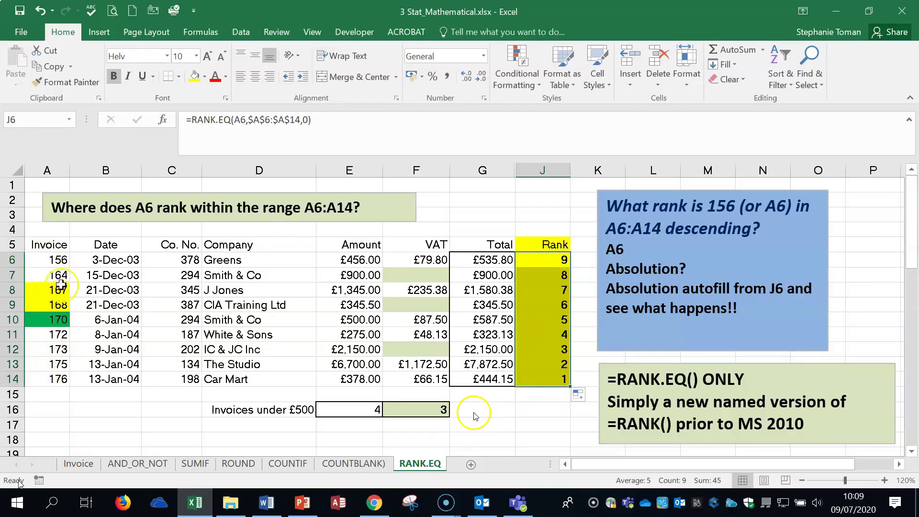
left_click(552, 261)
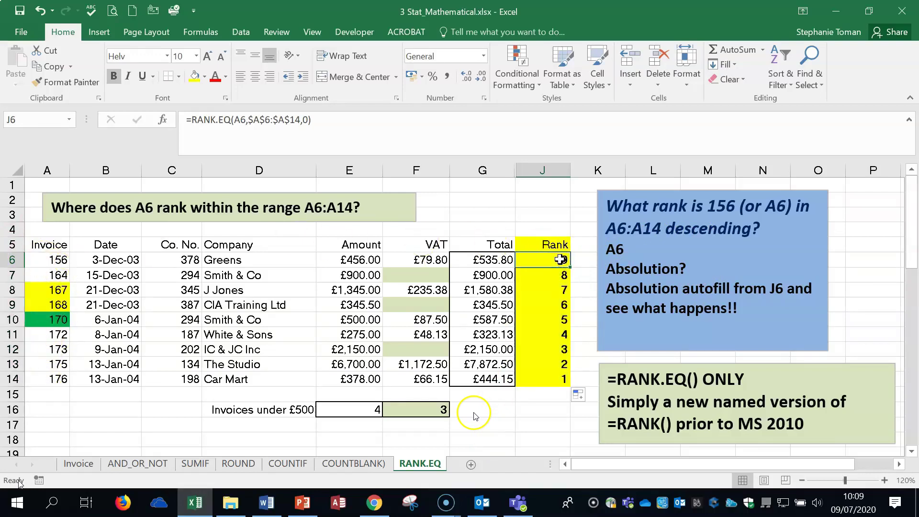
left_click_drag(560, 260, 554, 371)
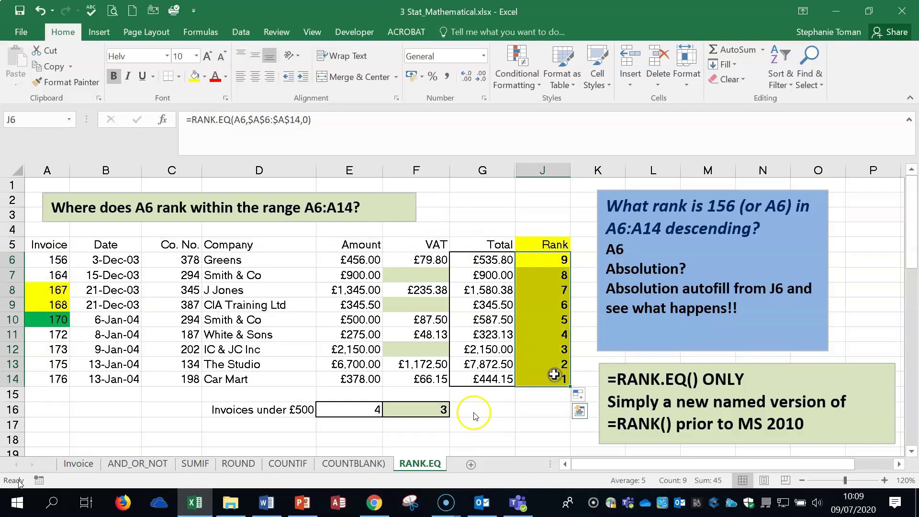
key("Delete")
left_click(550, 262)
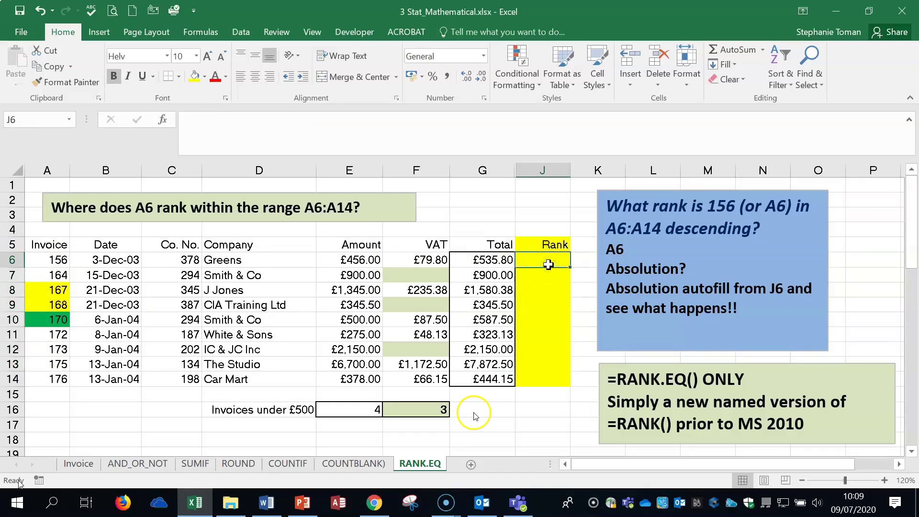
Search Insert Function for RANK, compare RANK.AVG, and select RANK.EQ for J6.
type("=raN")
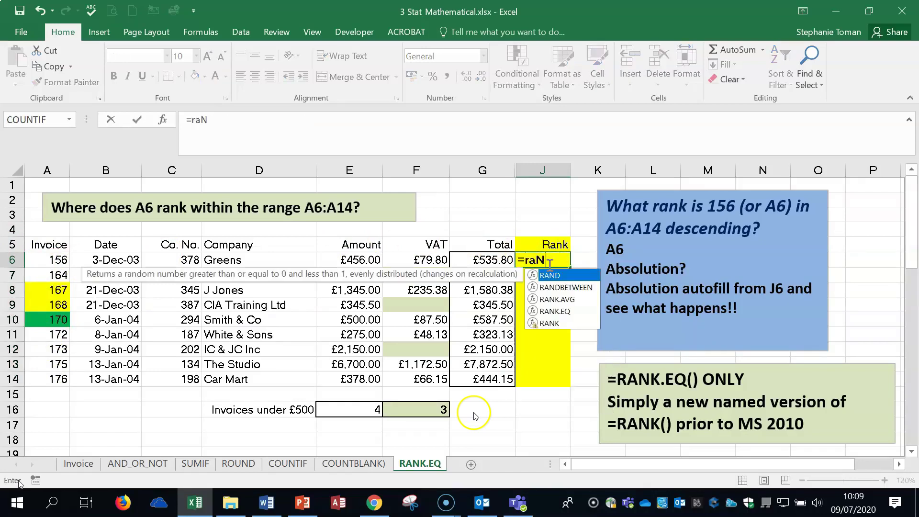
key("BackSpace")
key("BackSpace")
key("BackSpace")
key("BackSpace")
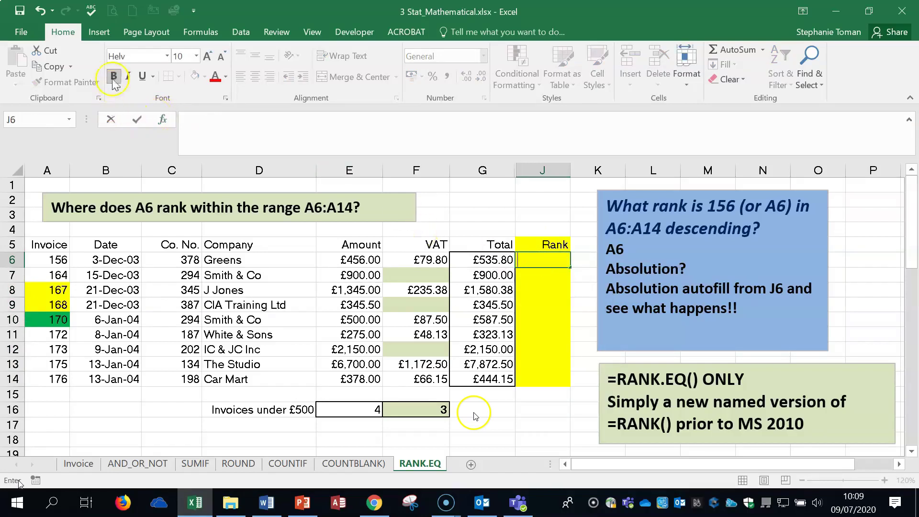
left_click(162, 119)
left_click_drag(332, 134, 713, 156)
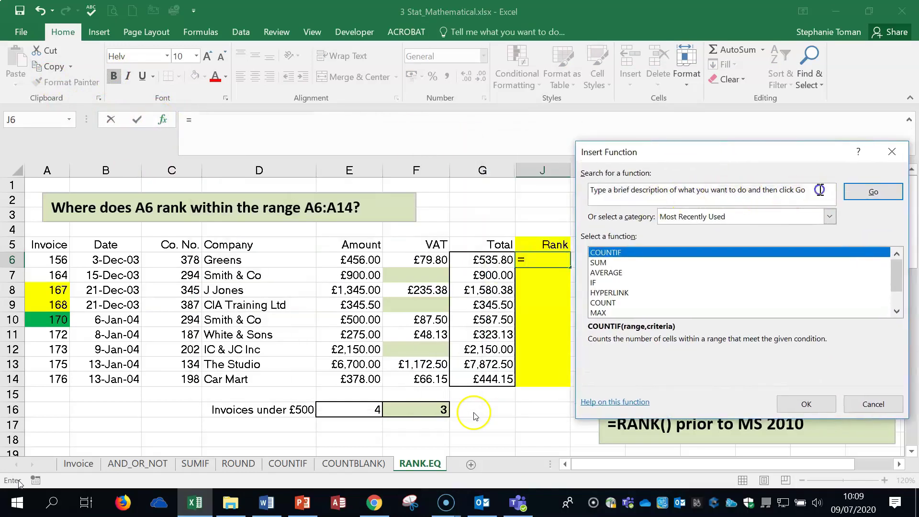
type("RANK")
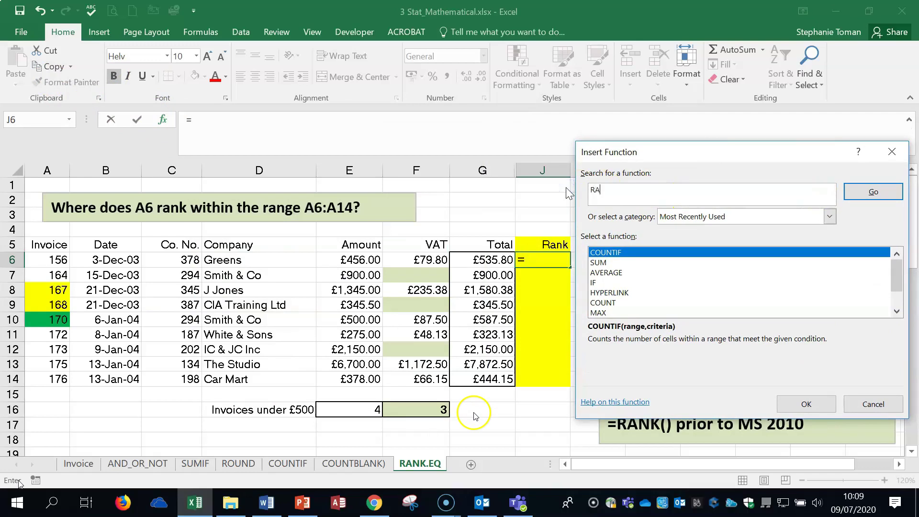
left_click(877, 196)
left_click(631, 263)
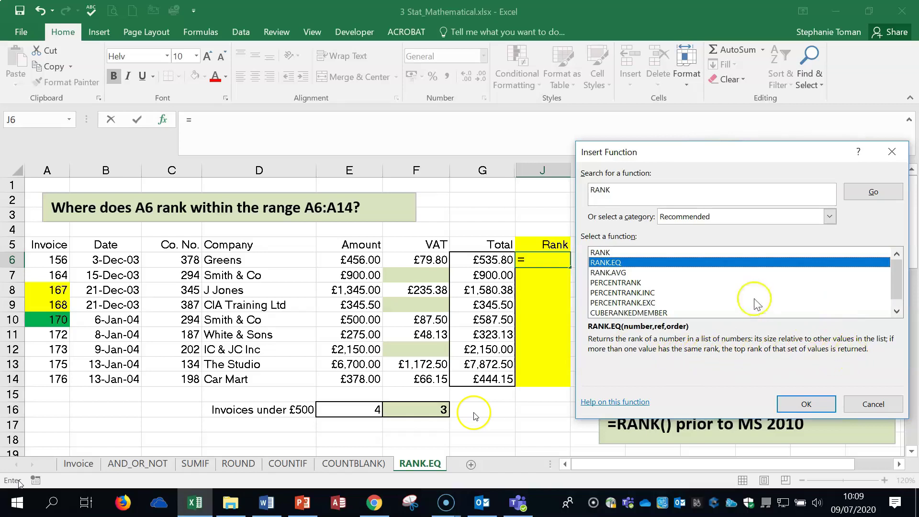
left_click(612, 273)
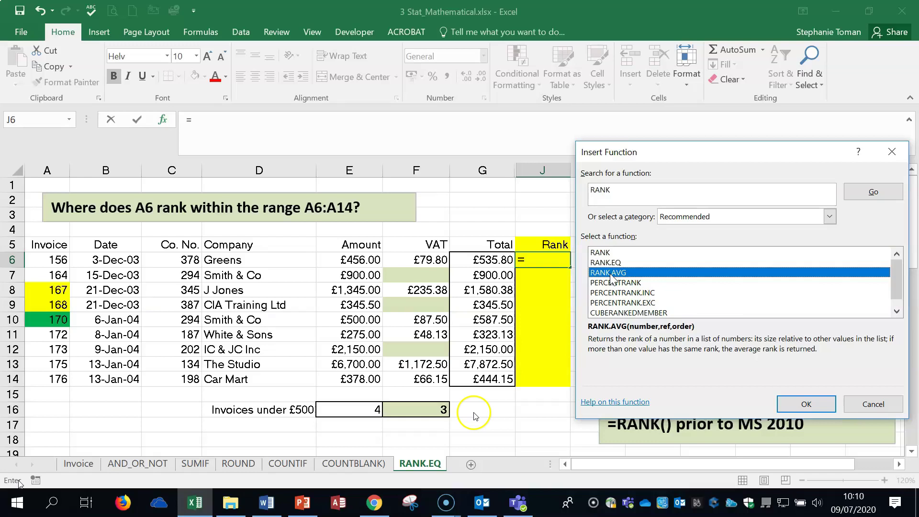
left_click(609, 263)
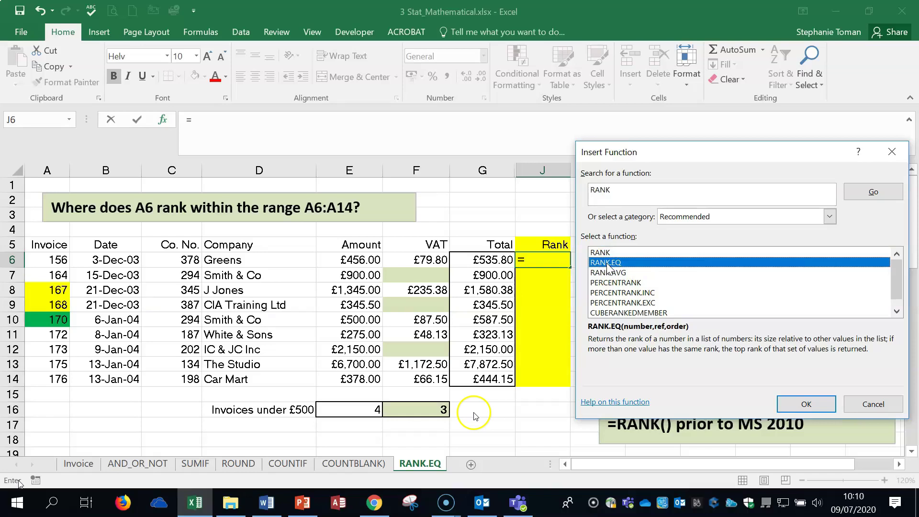
Set RANK.EQ's Number to A6 and Ref to $A$6:$A$14.
left_click(809, 404)
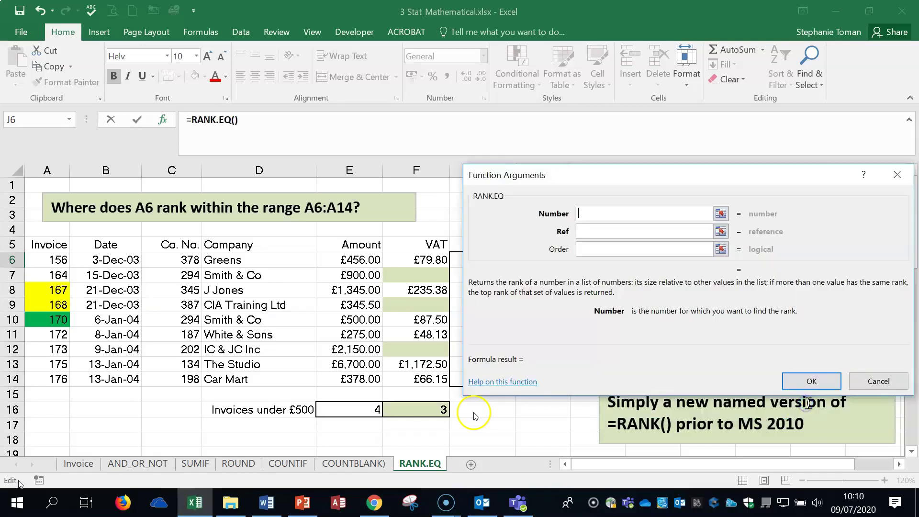
left_click_drag(641, 178, 726, 158)
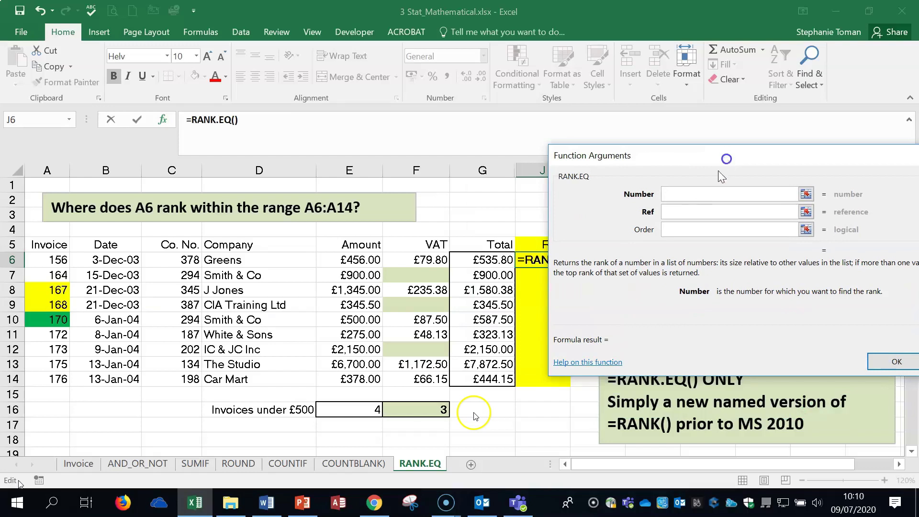
left_click(47, 259)
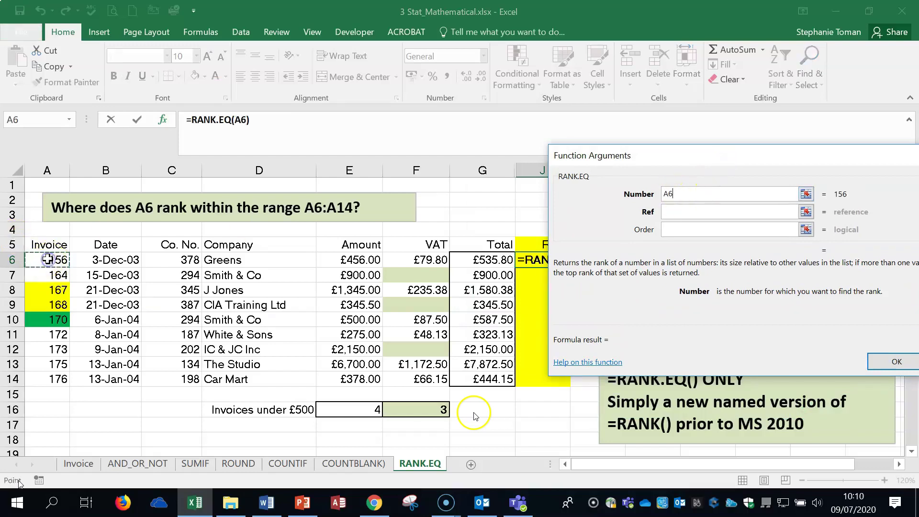
left_click(678, 211)
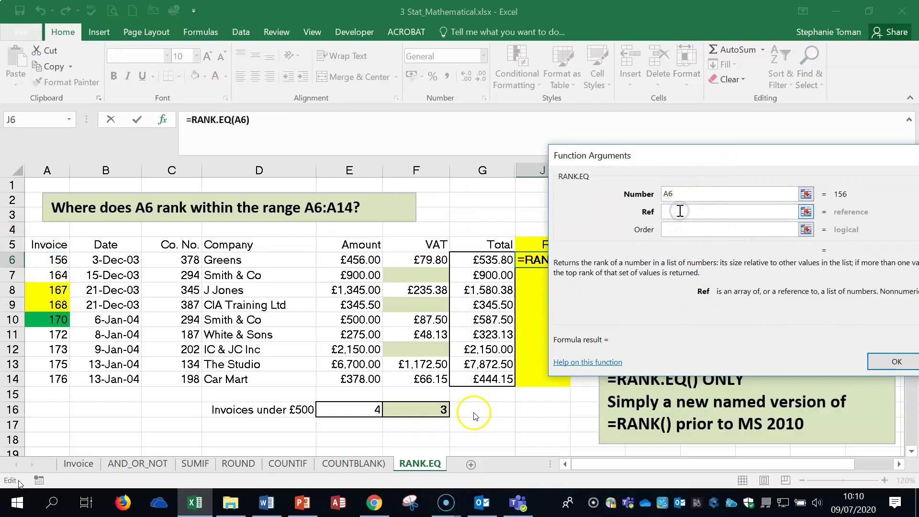
left_click_drag(62, 261, 53, 378)
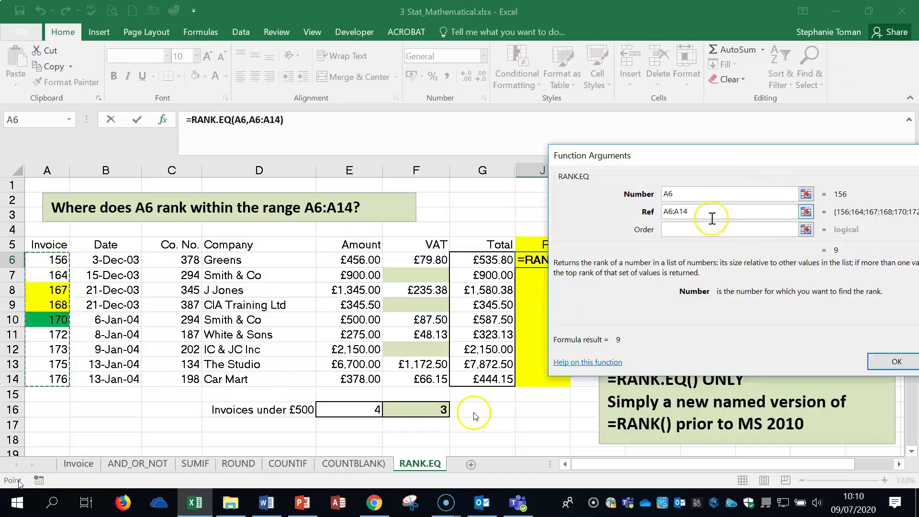
key("F4")
Set Order to 0, confirm, and fill the ranks down to J14.
left_click(680, 225)
left_click(680, 228)
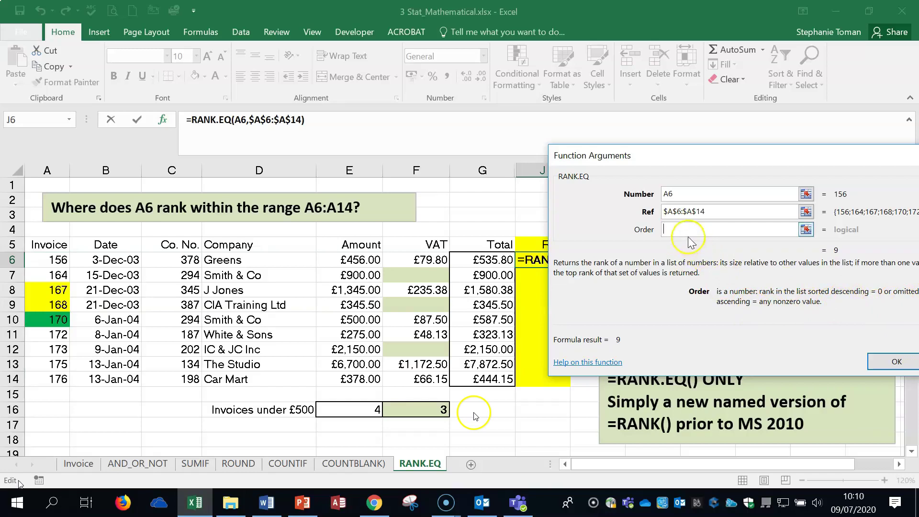
type("0")
left_click(895, 361)
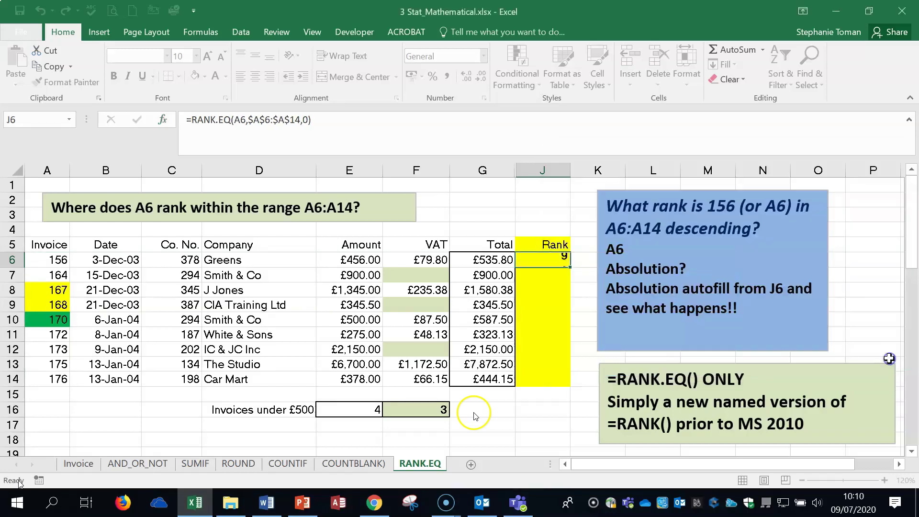
double_click(570, 266)
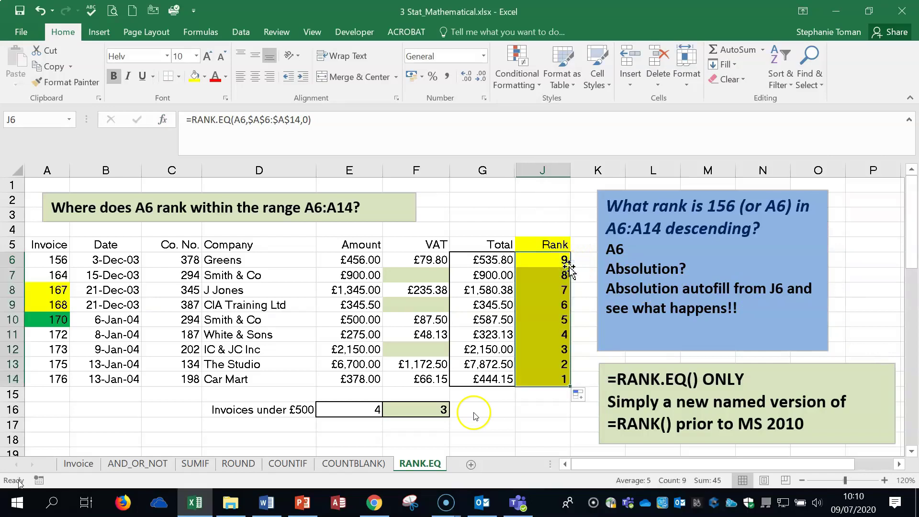
Change invoice A8 from 167 to 200 and retype A12 as 144.
left_click(58, 289)
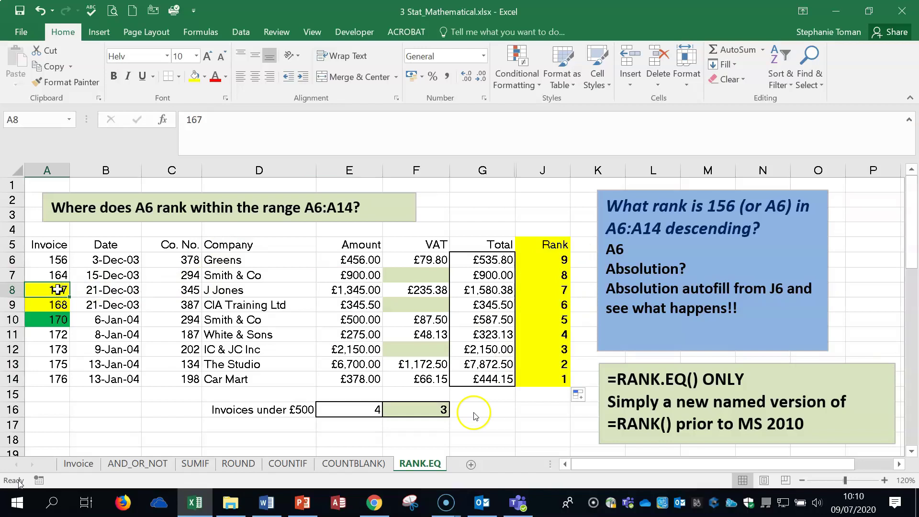
type("200")
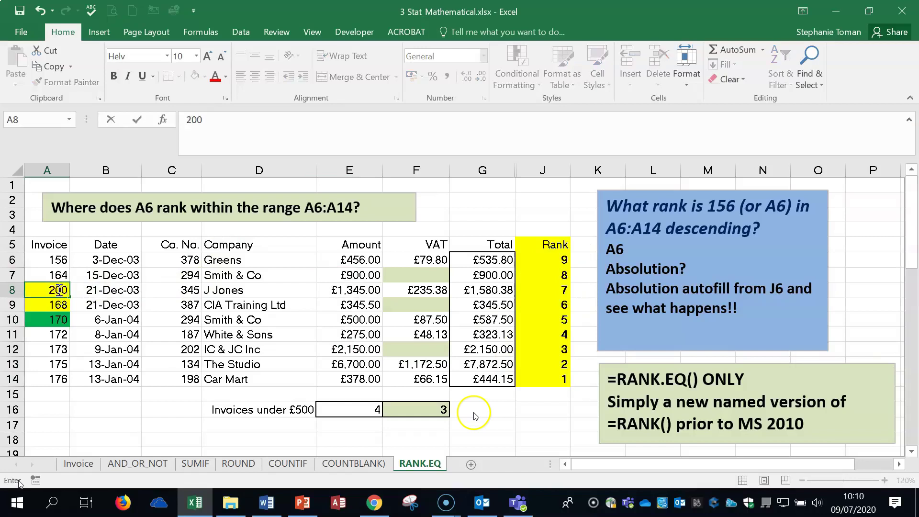
key("Return")
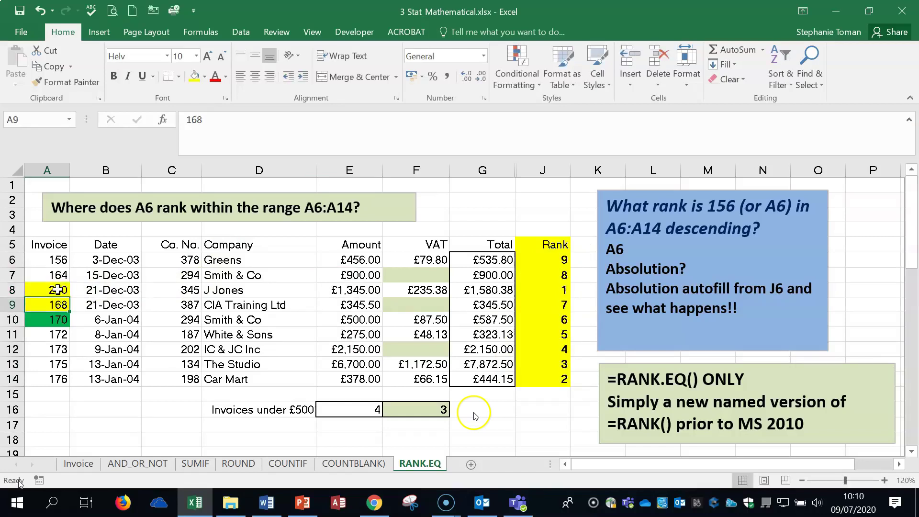
left_click(58, 349)
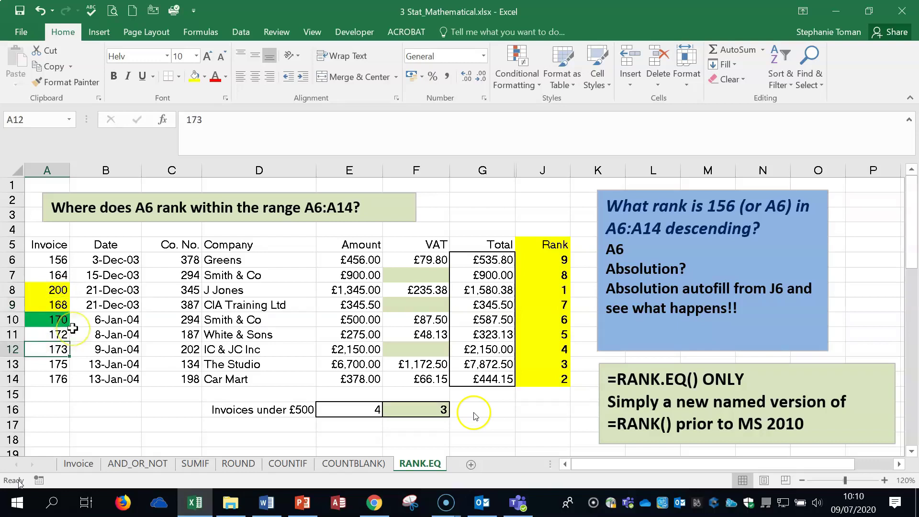
type("144")
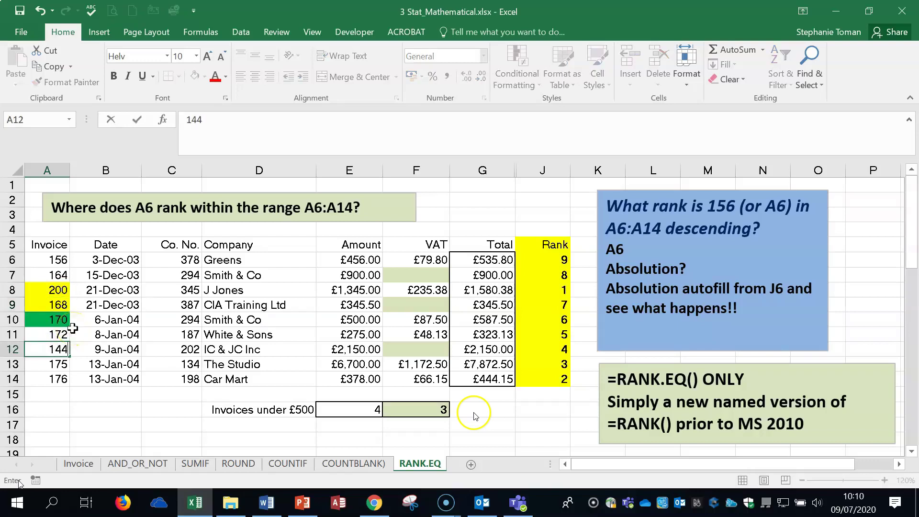